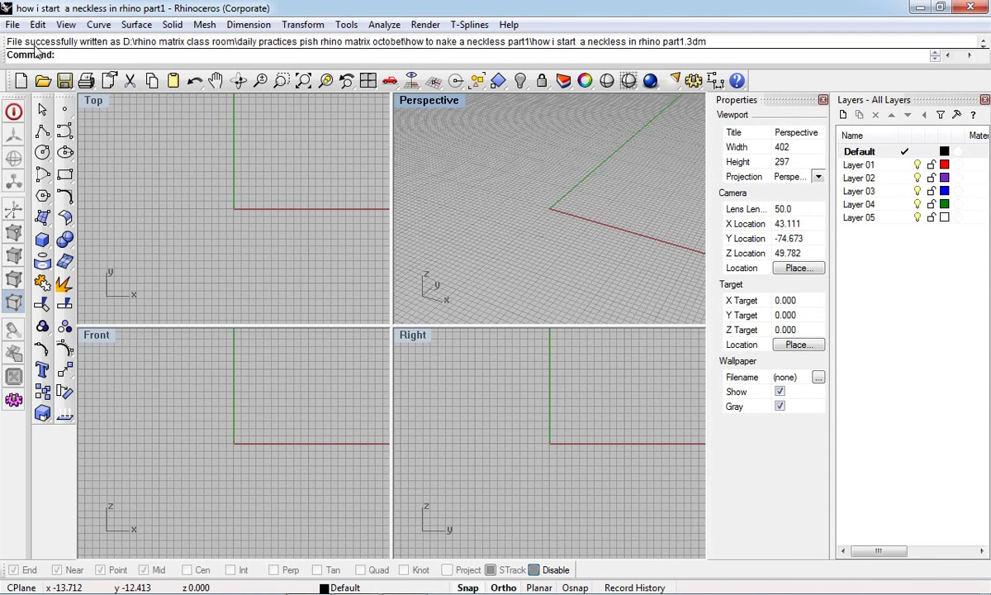
Maximize the Top viewport, draw a 120-diameter circle centred at 0, and select it
double_click(92, 100)
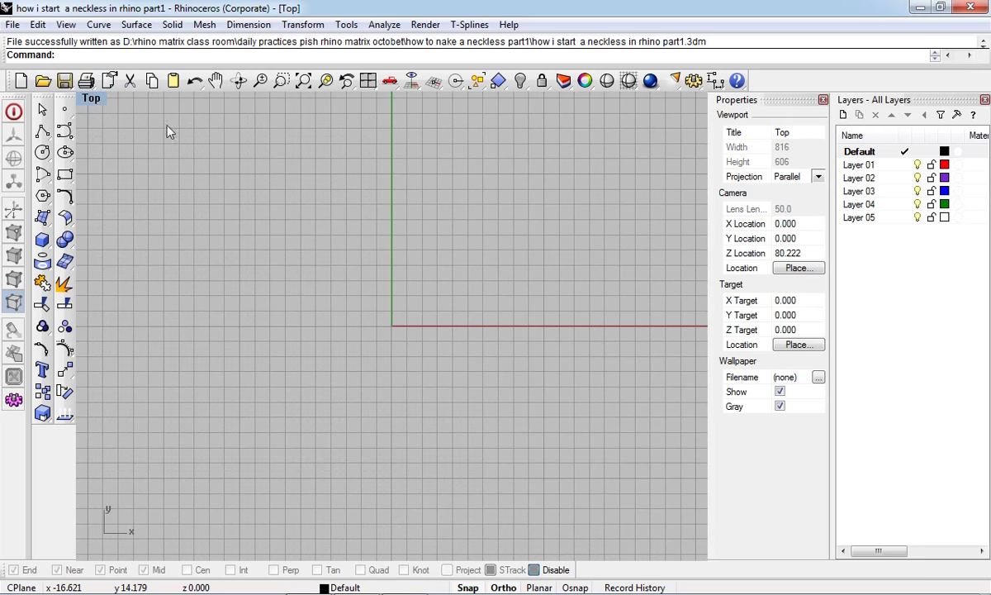
left_click(43, 153)
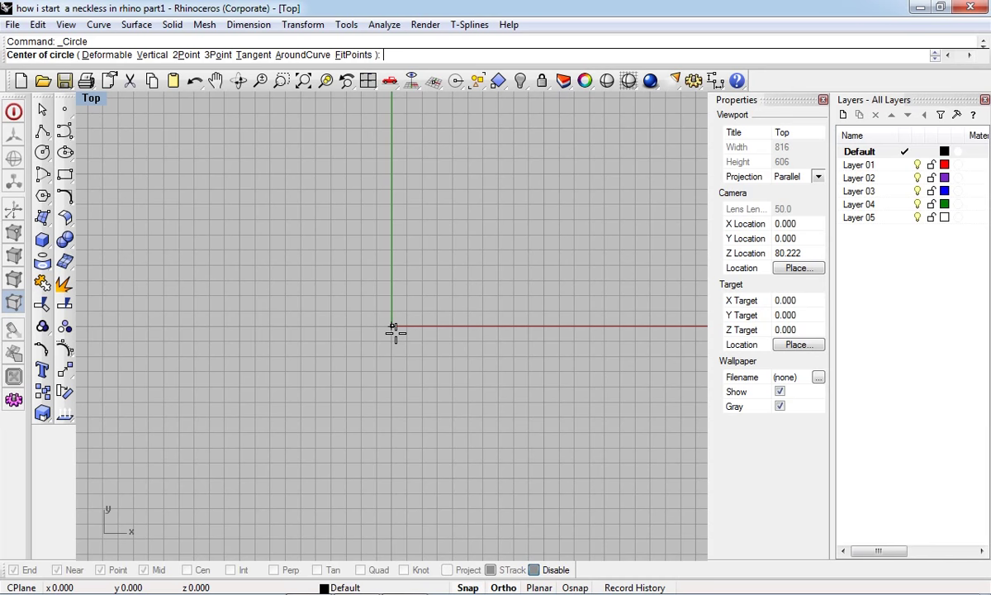
type("0")
key("Return")
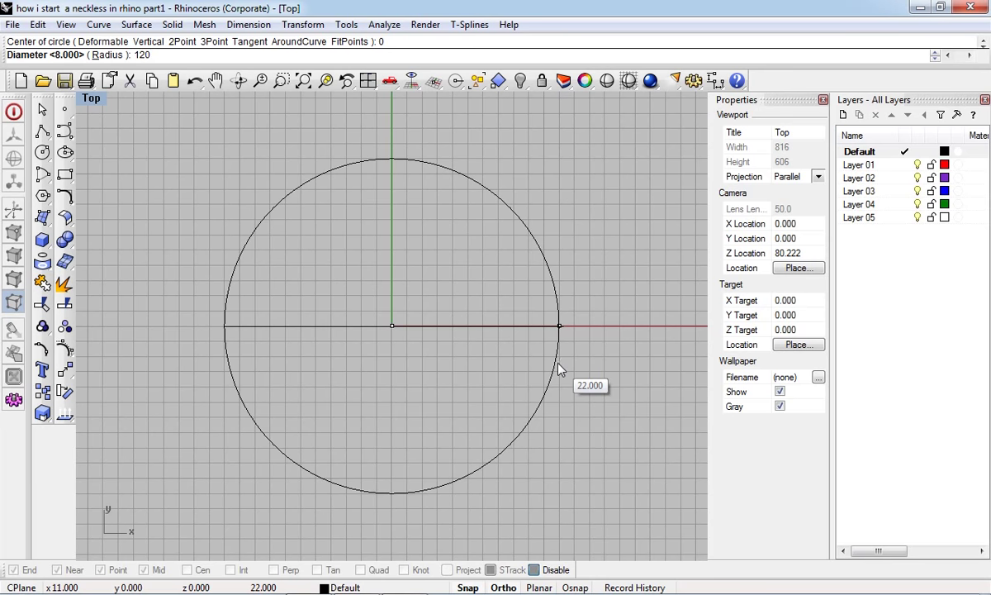
key("Return")
scroll(453, 339, "down", 2)
scroll(470, 347, "down", 2)
scroll(470, 347, "down", 1)
left_click(589, 284)
Add a diameter dimension reading Ø120.00 to the circle
right_click_drag(553, 250, 460, 251)
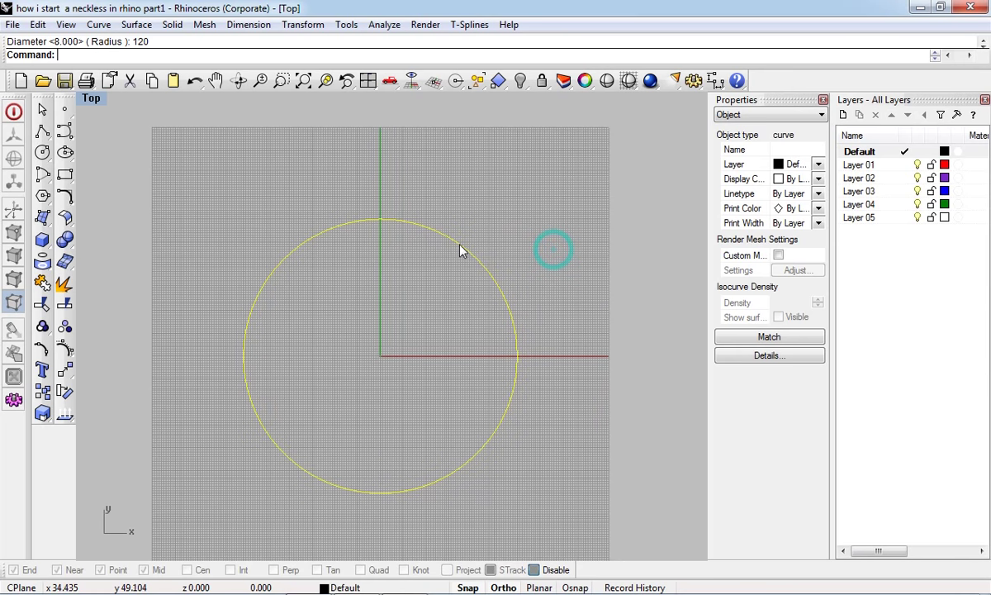
left_click(715, 83)
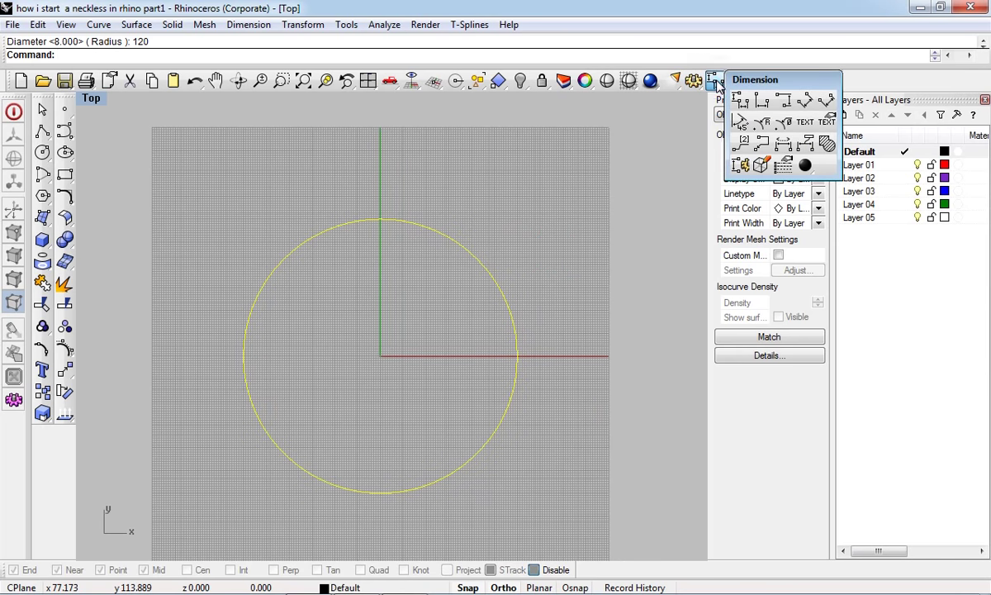
left_click(783, 124)
scroll(460, 266, "up", 3)
scroll(516, 258, "up", 2)
scroll(518, 253, "up", 1)
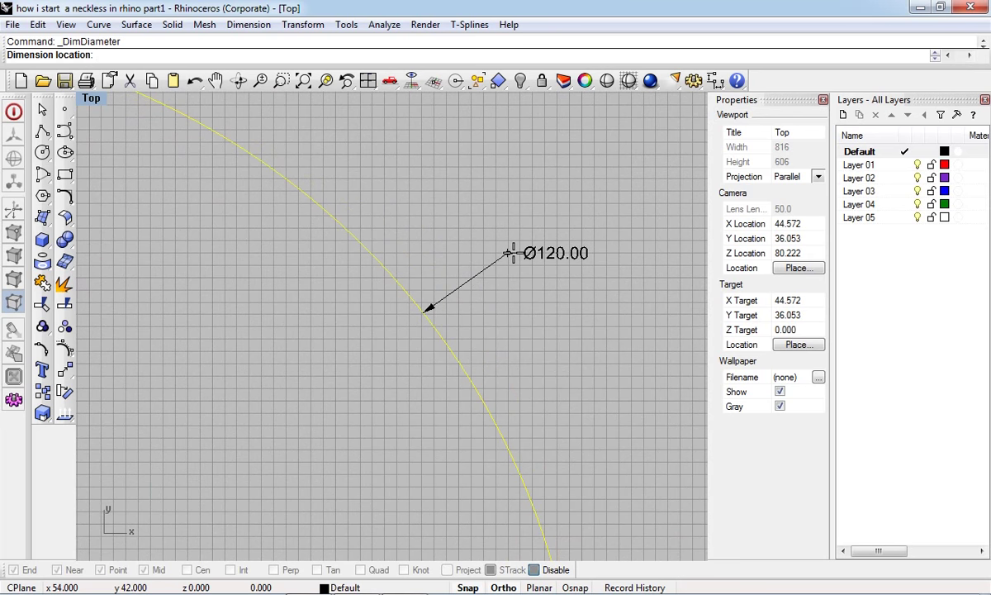
left_click(512, 253)
scroll(516, 252, "down", 3)
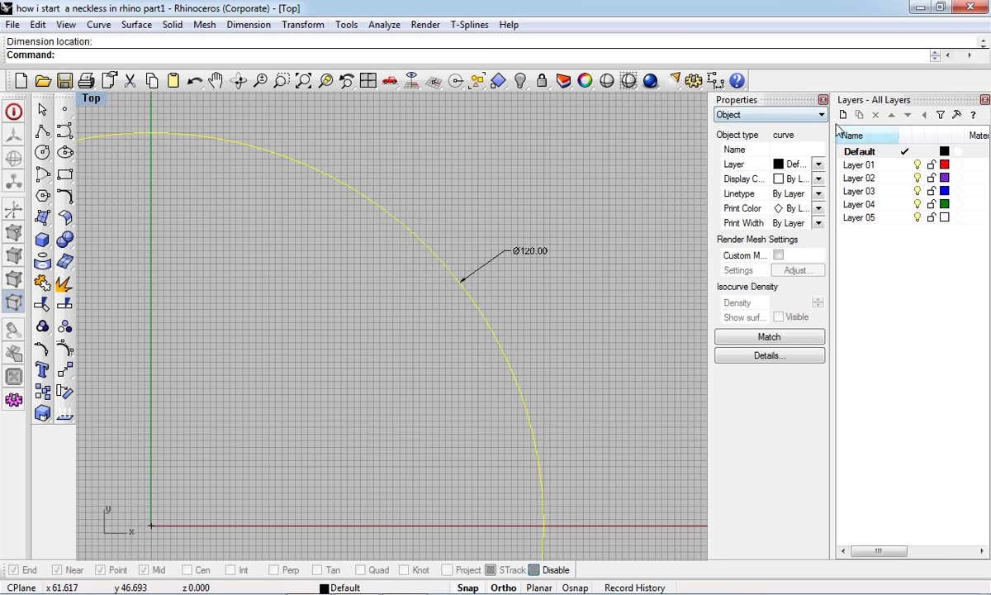
Undo the dimension, re-place the Ø120.00 label, and select the circle with its dimension
key("ctrl+z")
left_click(716, 80)
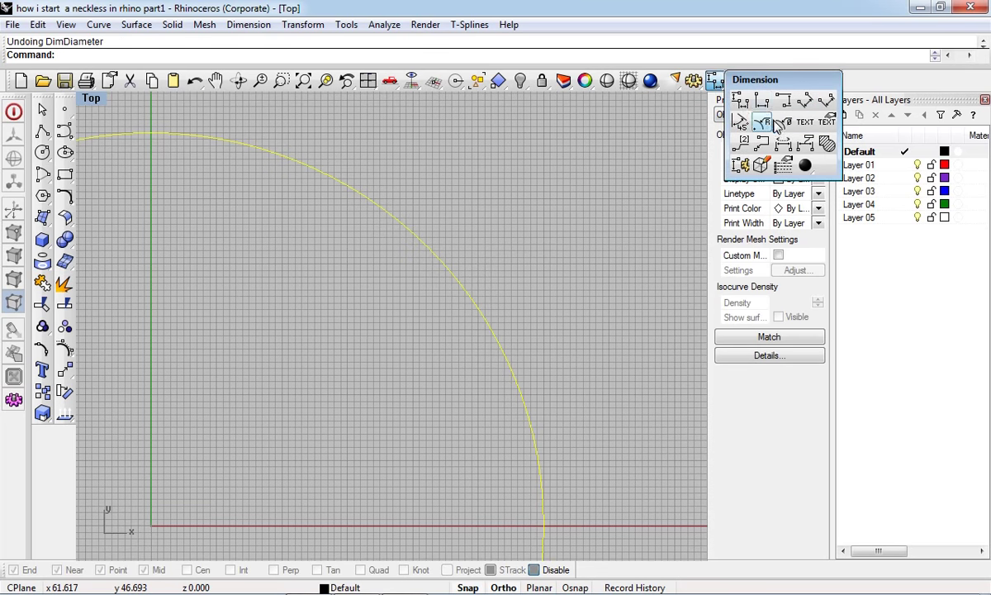
left_click(785, 126)
scroll(462, 227, "up", 2)
scroll(471, 240, "up", 2)
left_click(492, 257)
scroll(513, 240, "down", 3)
scroll(545, 306, "down", 2)
scroll(518, 296, "up", 1)
left_click(580, 263)
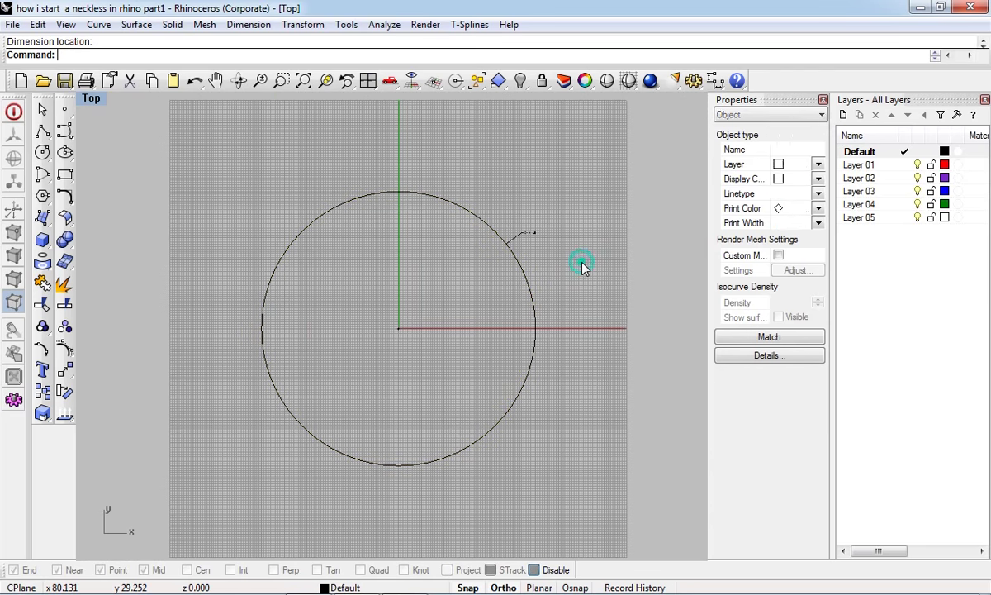
left_click_drag(481, 278, 479, 274)
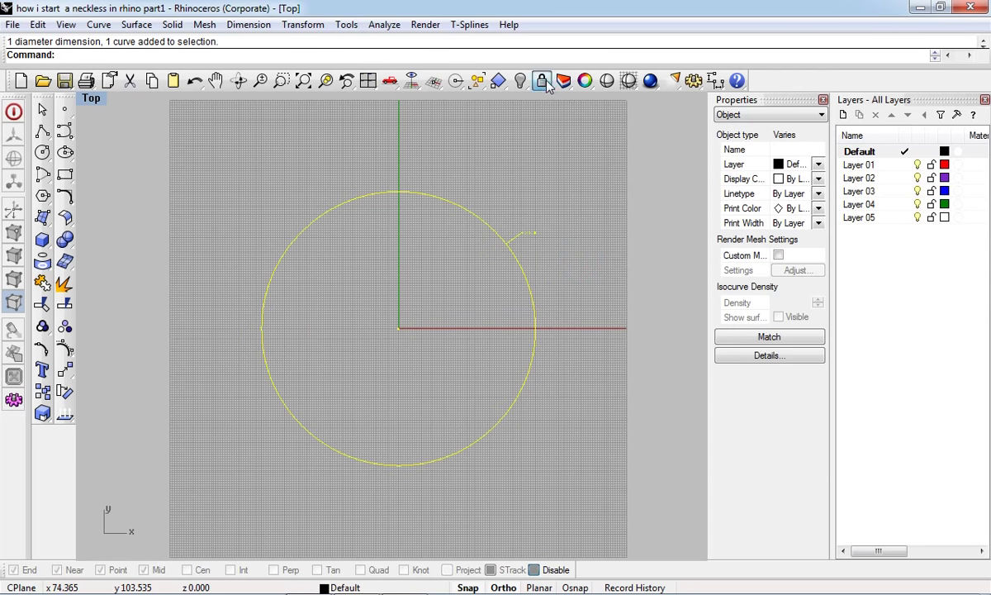
Lock the circle and its Ø120.00 dimension
left_click(542, 80)
left_click(526, 160)
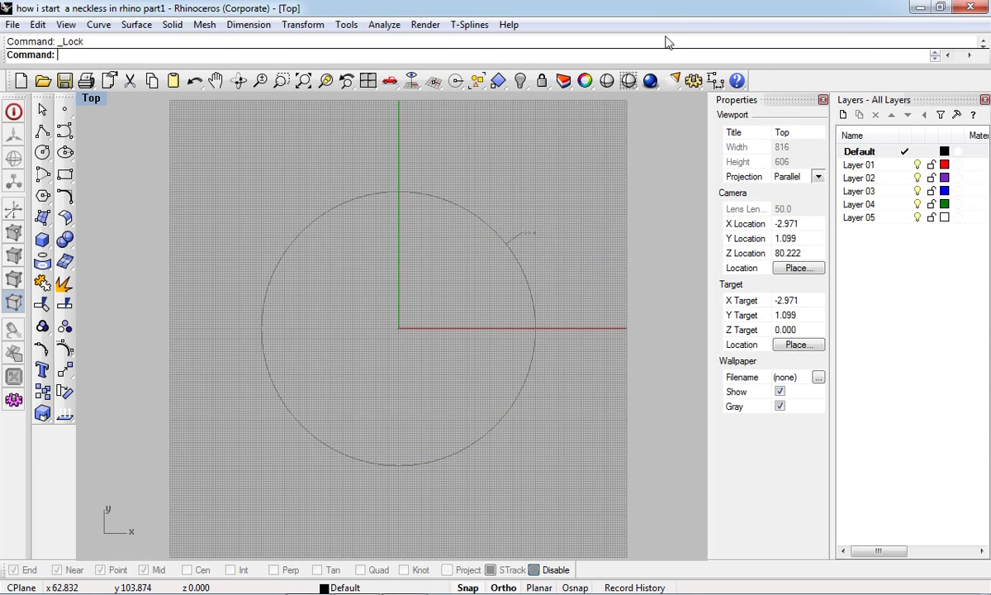
mouse_move(526, 377)
right_mouse_down()
mouse_move(534, 333)
mouse_move(521, 274)
right_mouse_up()
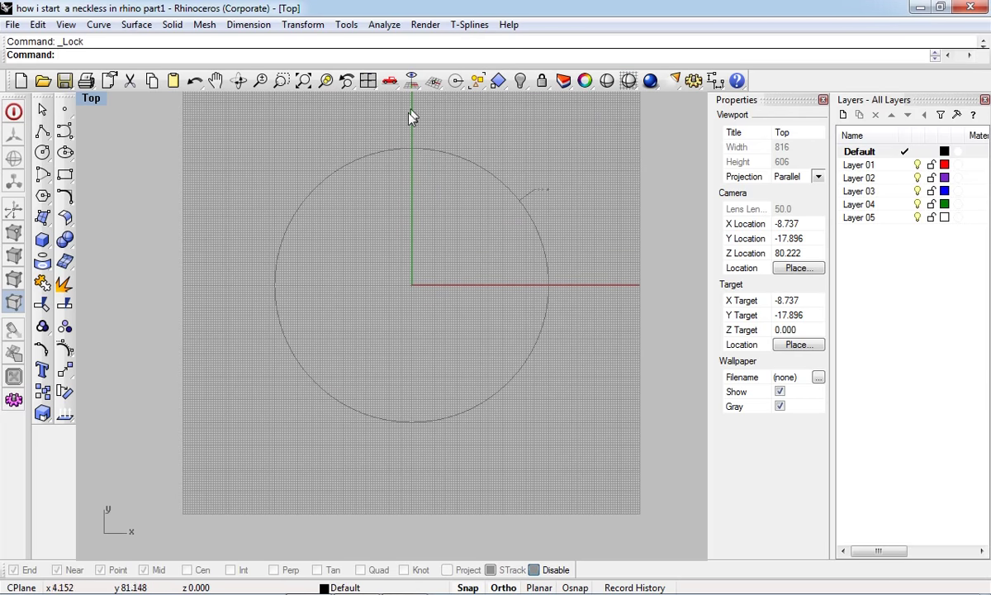
Show the Background Bitmap toolbar and dock it at the right end of the top toolbar row
right_click(773, 86)
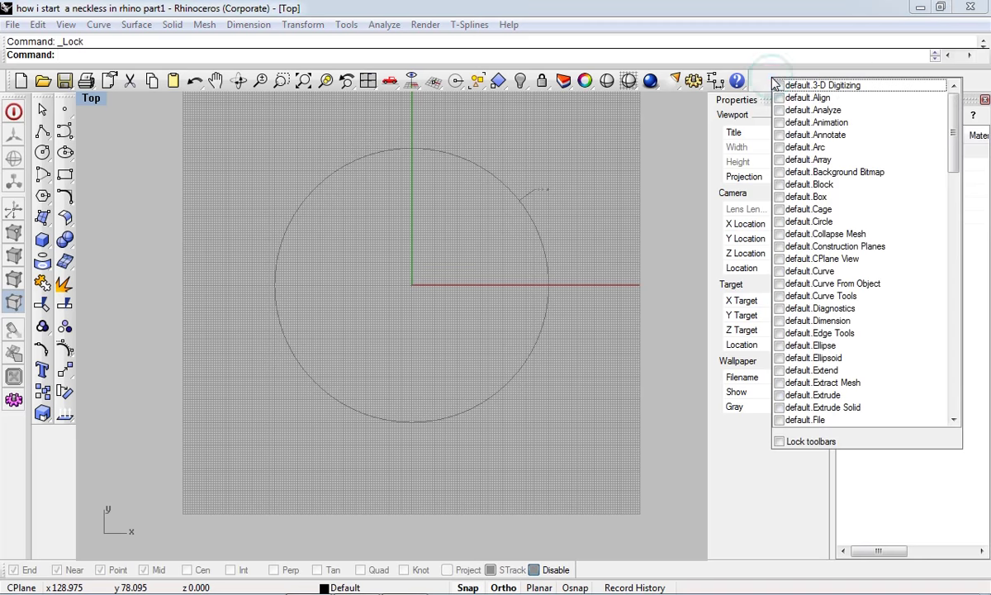
left_click(781, 172)
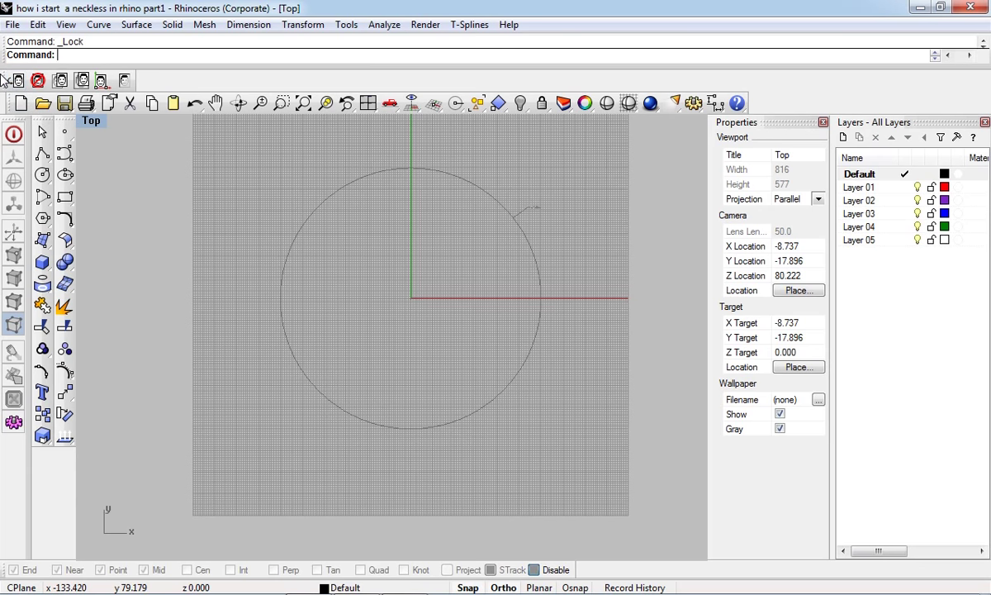
left_click_drag(4, 79, 500, 107)
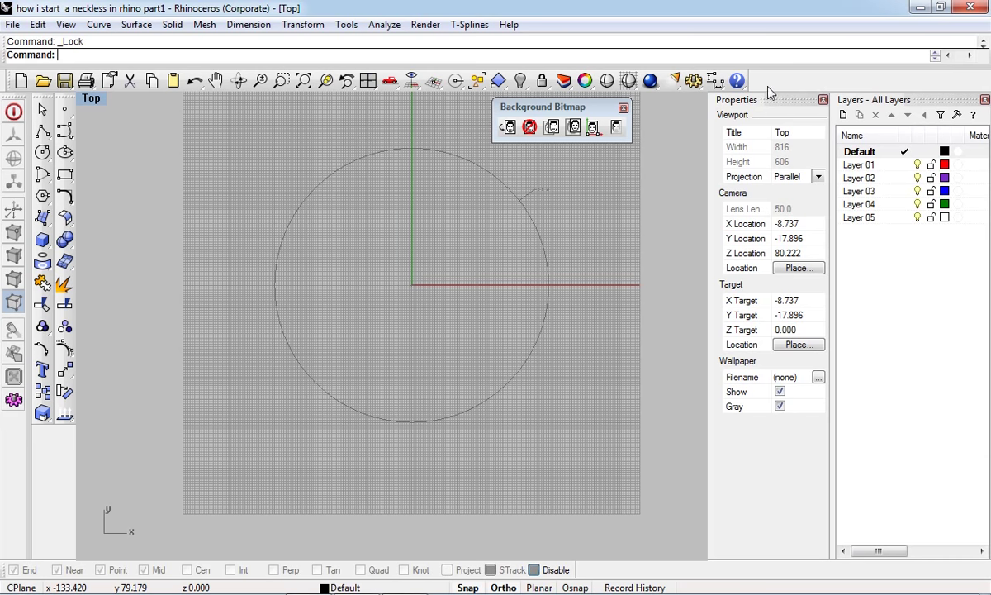
left_click_drag(510, 111, 773, 87)
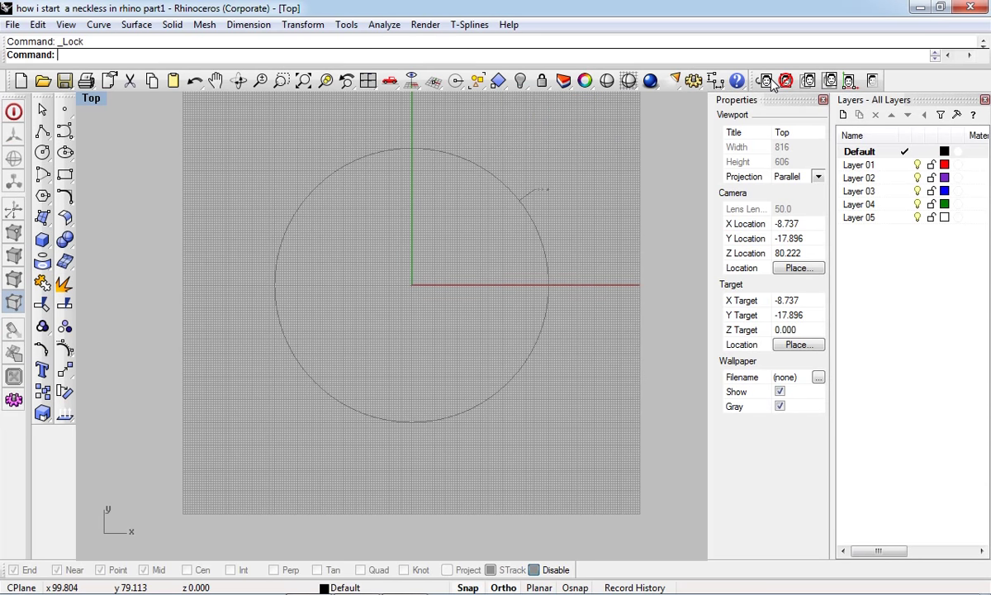
mouse_move(533, 270)
right_mouse_down()
mouse_move(531, 244)
mouse_move(546, 225)
right_mouse_up()
Start placing a background bitmap and browse to the rhino matrix class room folder on Local Disk (D:)
left_click(761, 81)
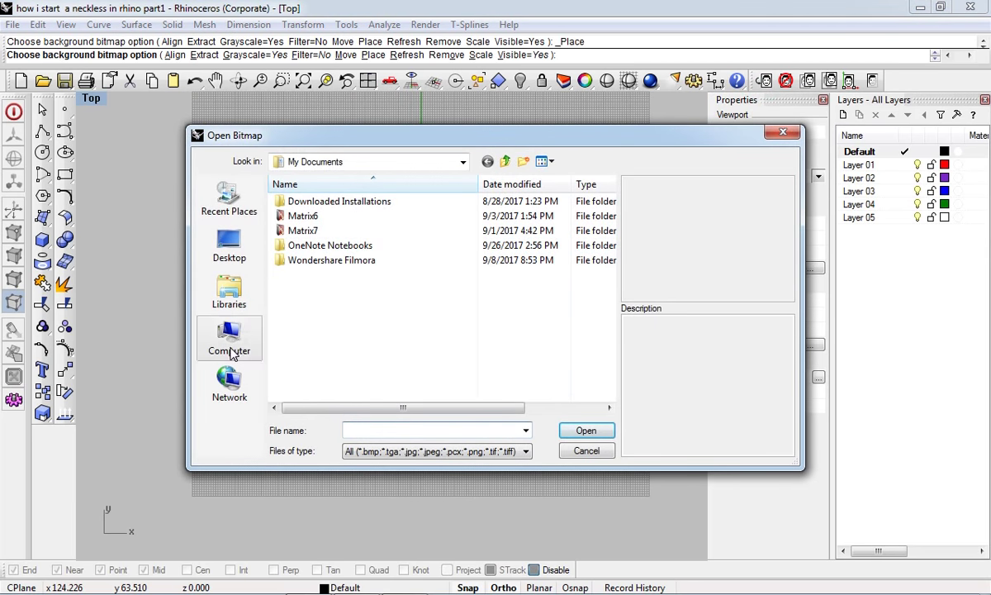
left_click(233, 354)
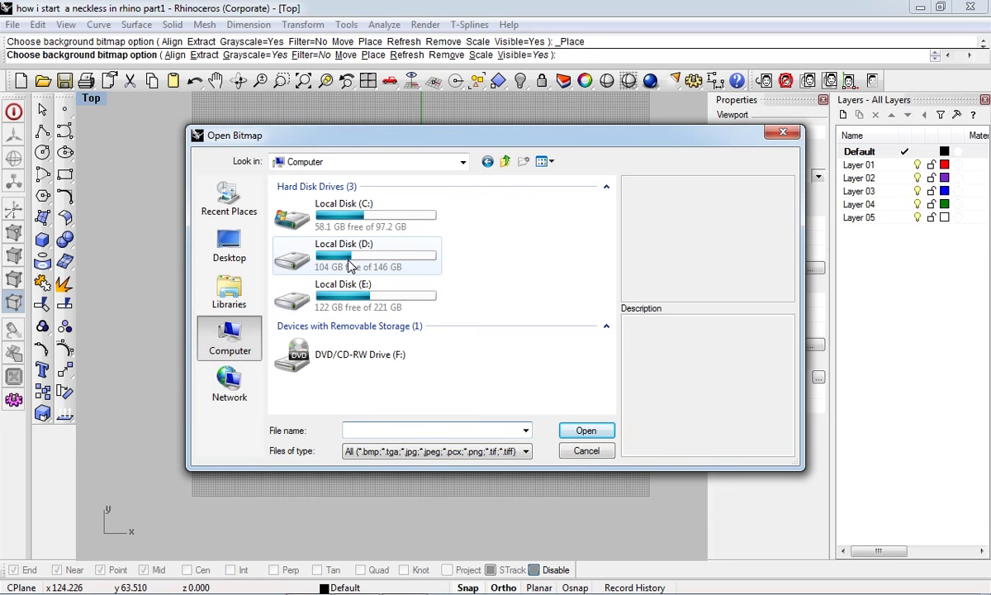
double_click(348, 261)
double_click(340, 243)
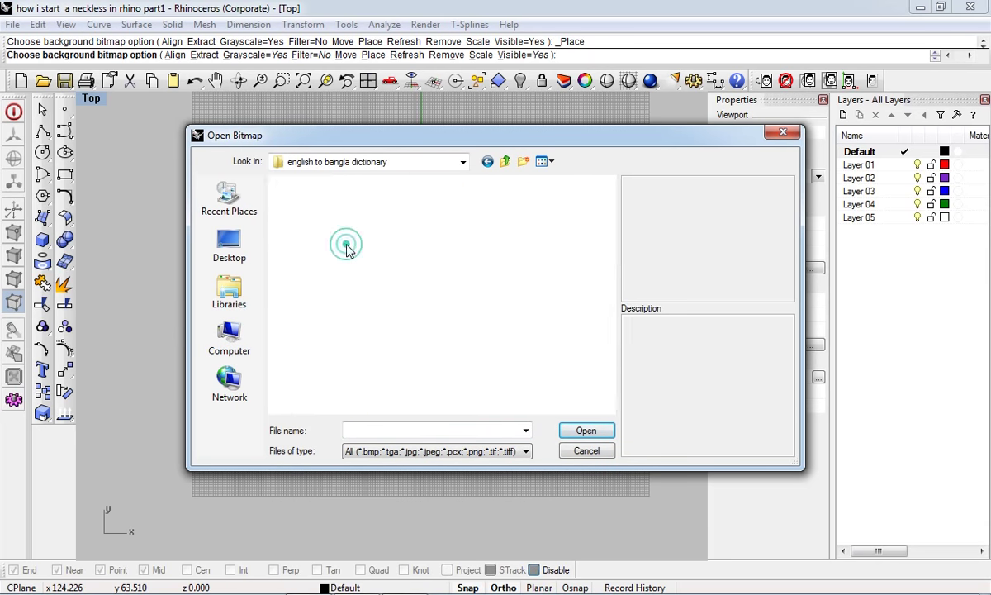
left_click(507, 162)
scroll(388, 304, "down", 2)
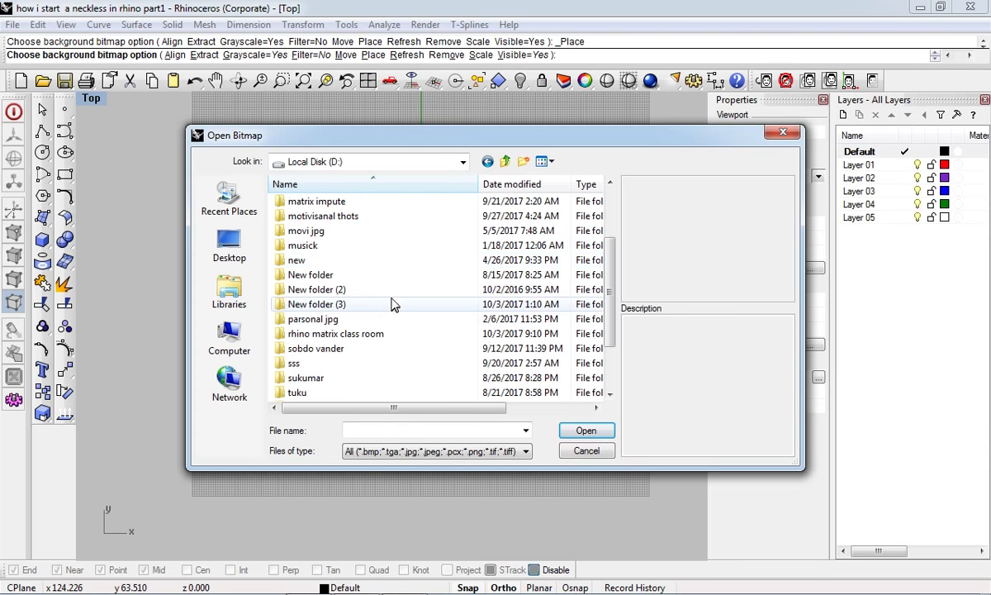
double_click(332, 332)
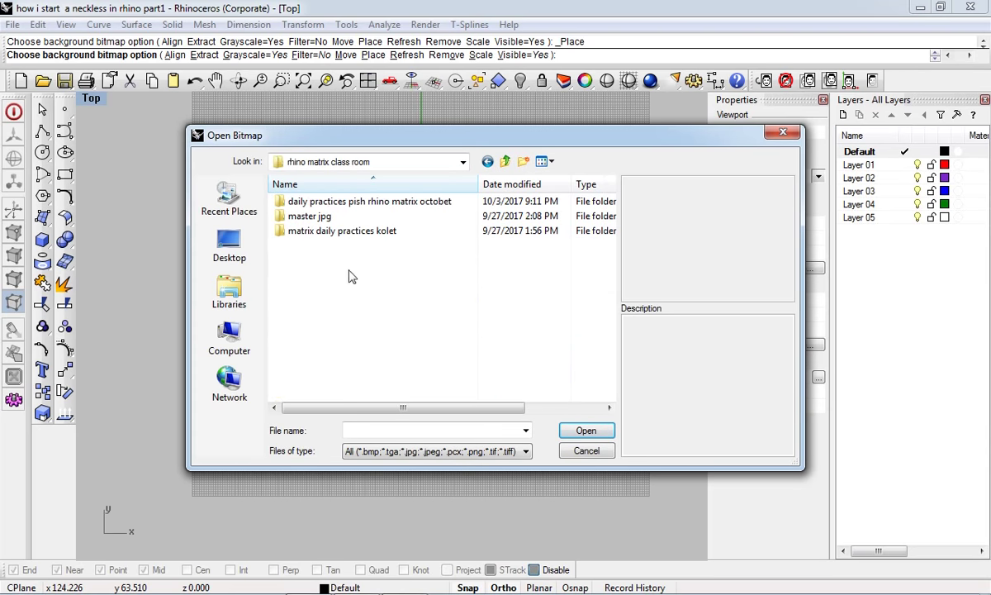
Open the daily practices and necklace part1 folders and choose the part 2 reference image
left_click(354, 202)
left_click(353, 201)
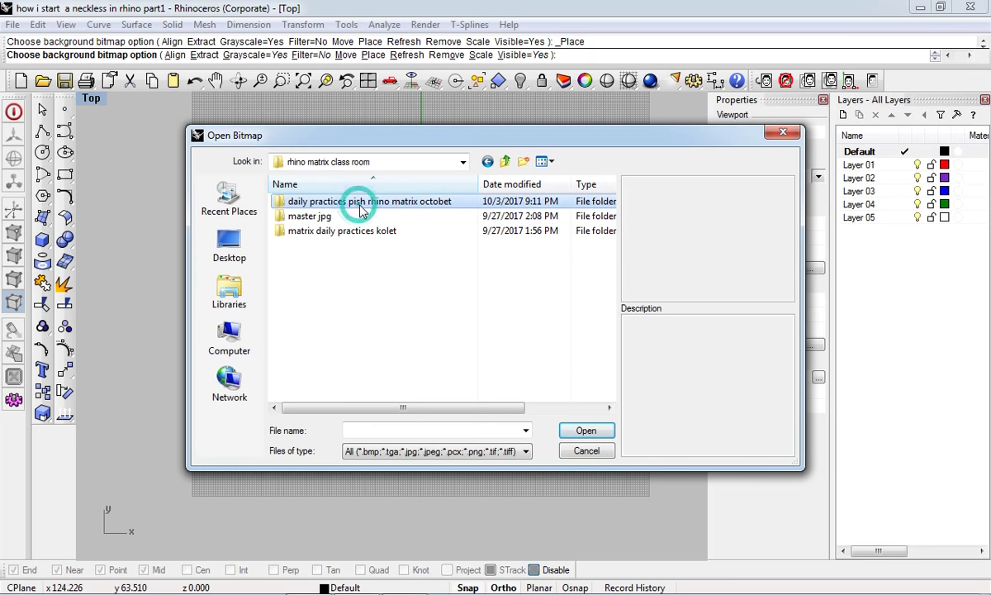
left_click(472, 205)
double_click(471, 203)
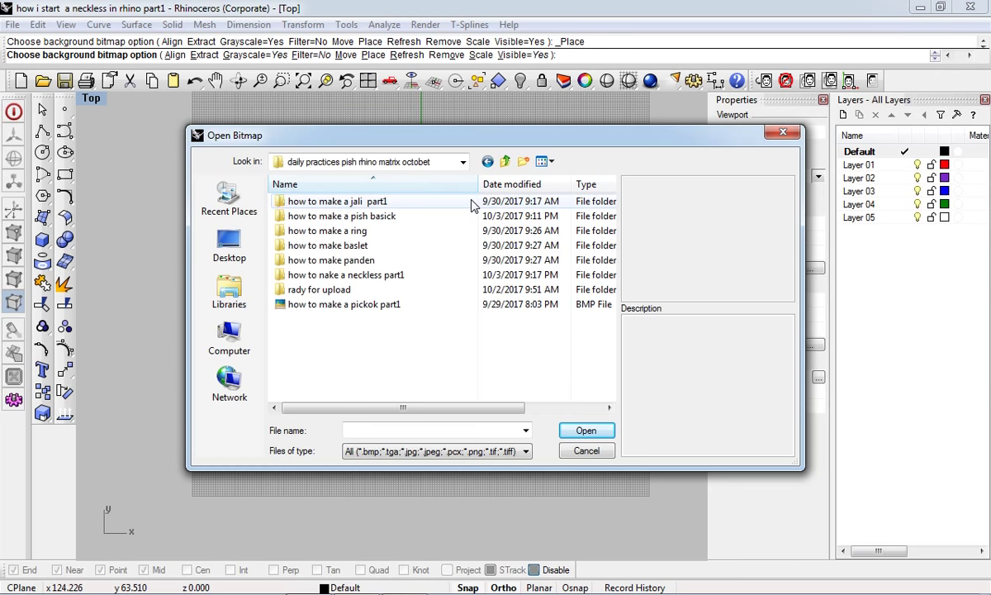
double_click(369, 278)
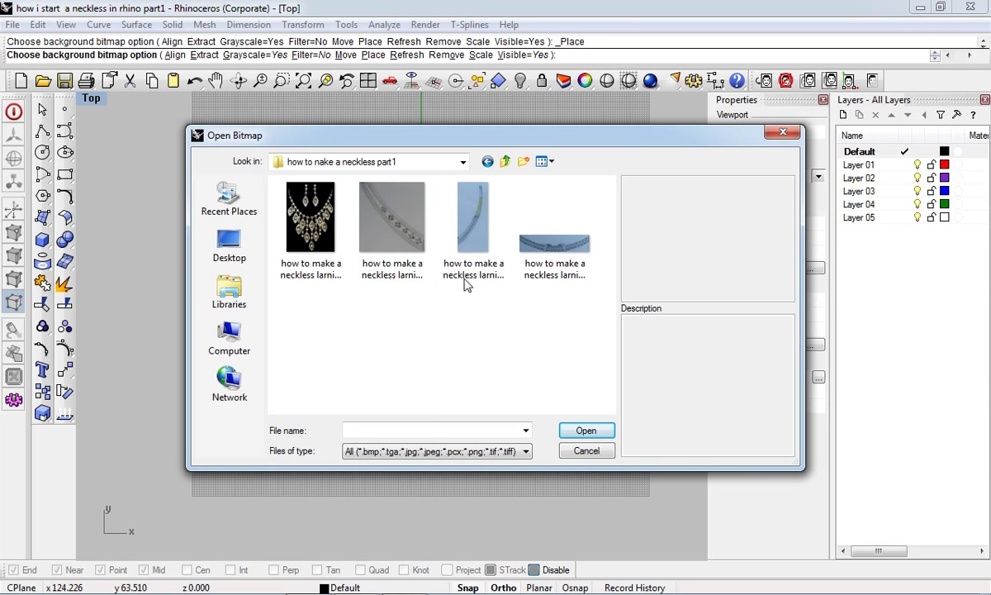
left_click(395, 216)
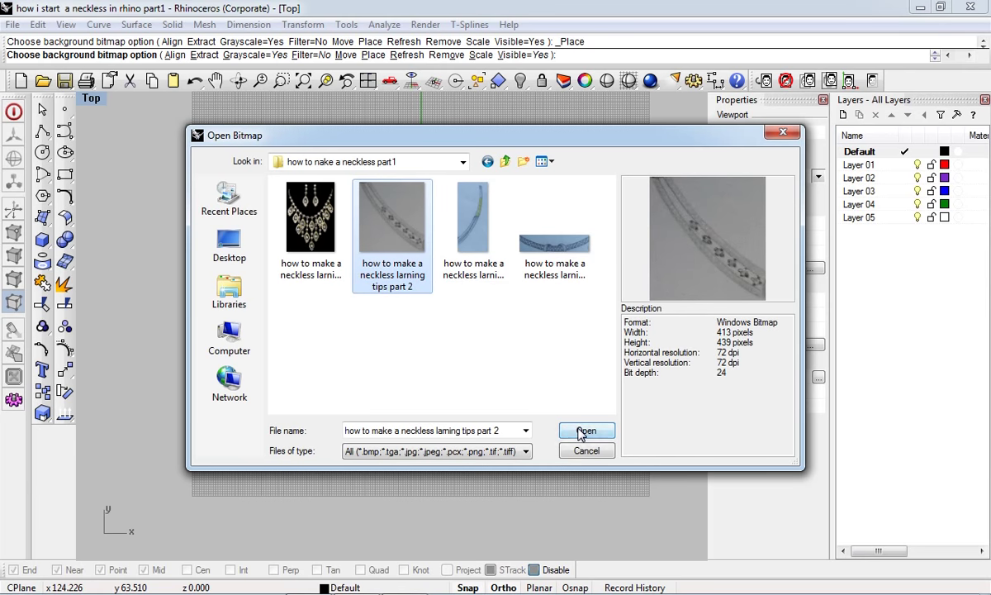
left_click(582, 431)
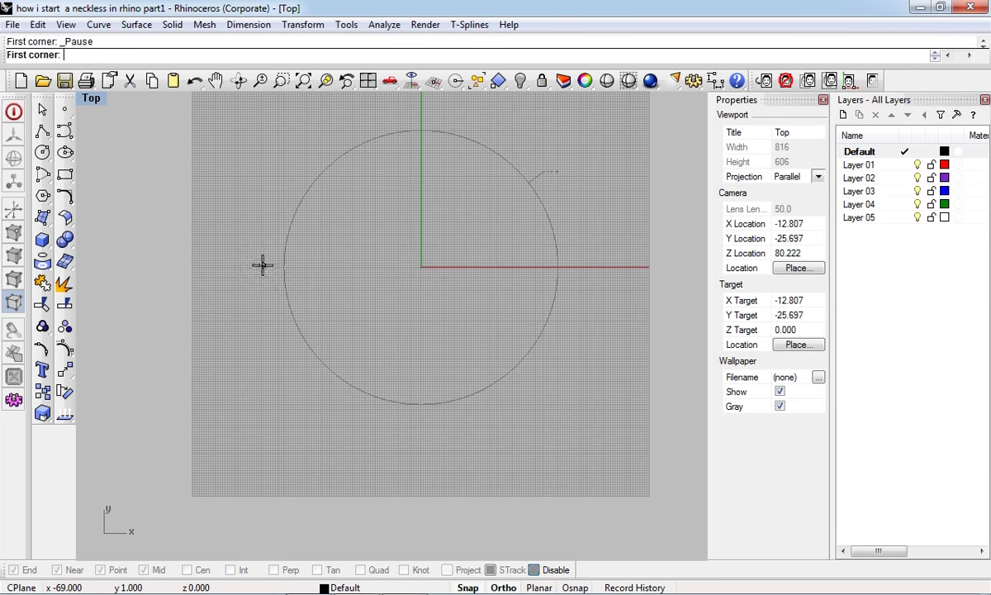
Place the necklace background image by picking its two corners
left_click(263, 265)
left_click(340, 365)
key("Return")
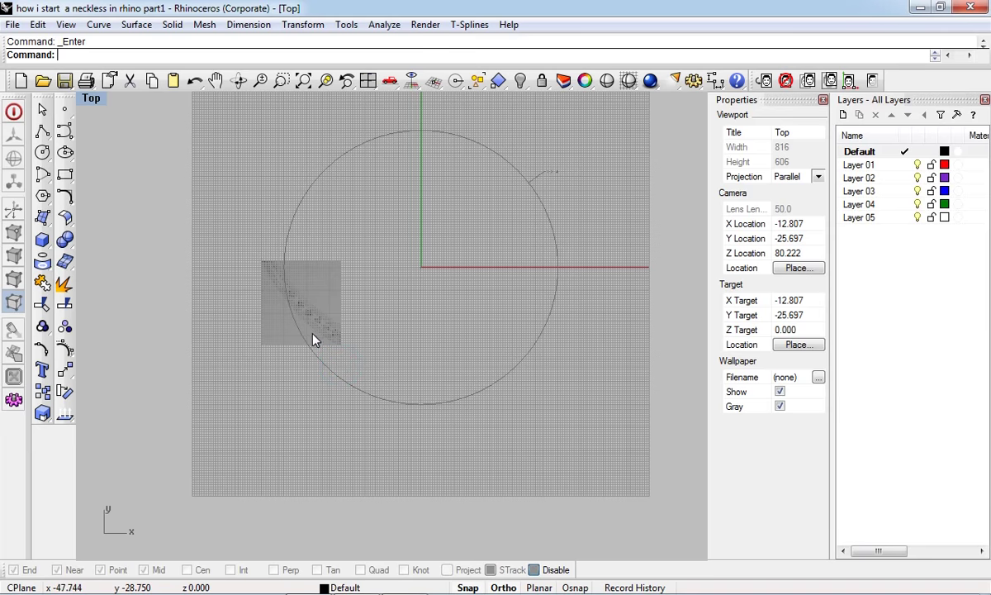
scroll(317, 342, "up", 4)
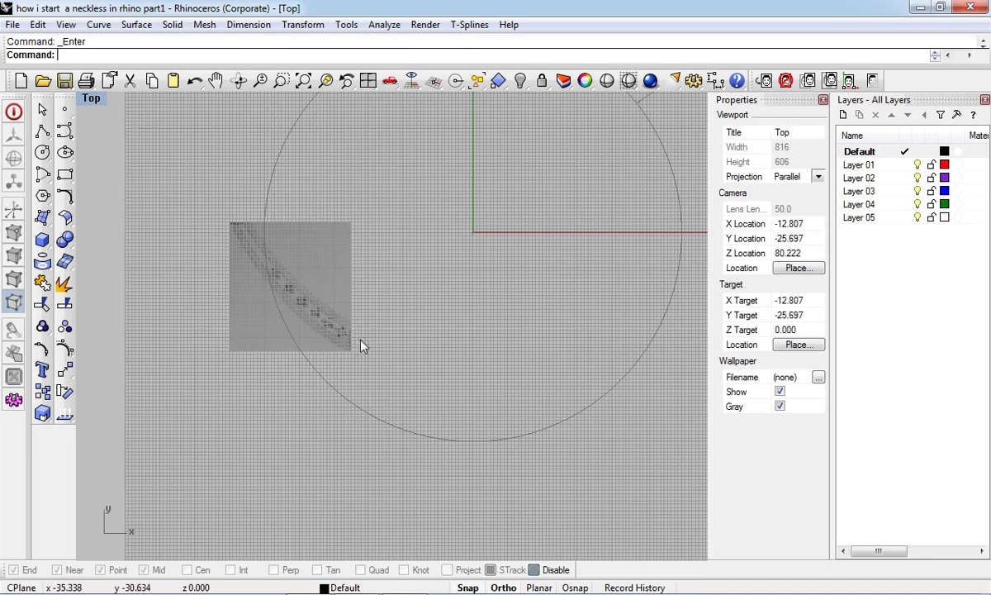
Move the background image to a new position, repeating the move once
left_click(808, 80)
left_click(396, 244)
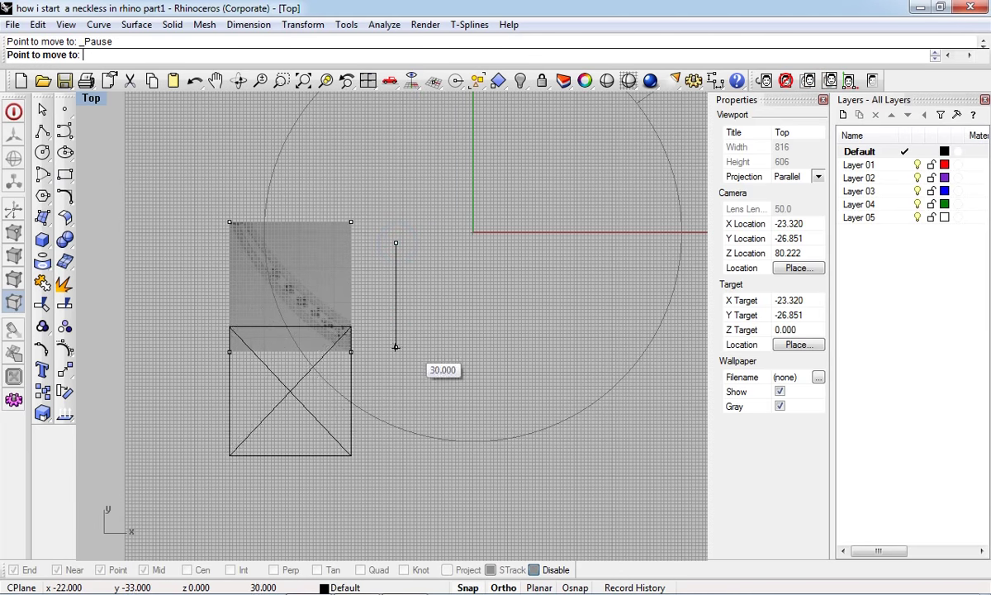
left_click(424, 351)
scroll(403, 446, "up", 3)
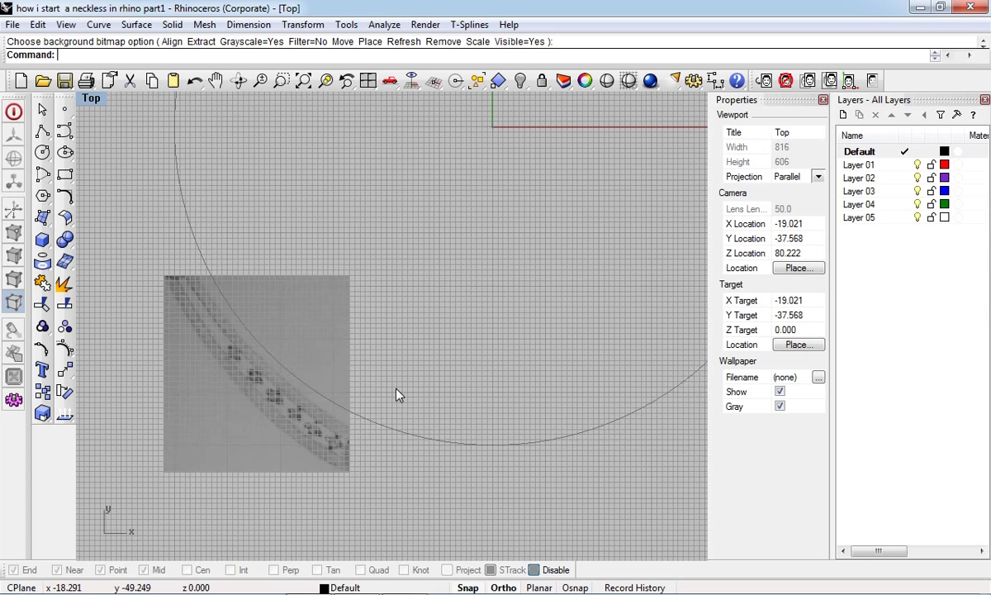
key("Return")
left_click(398, 386)
left_click(397, 382)
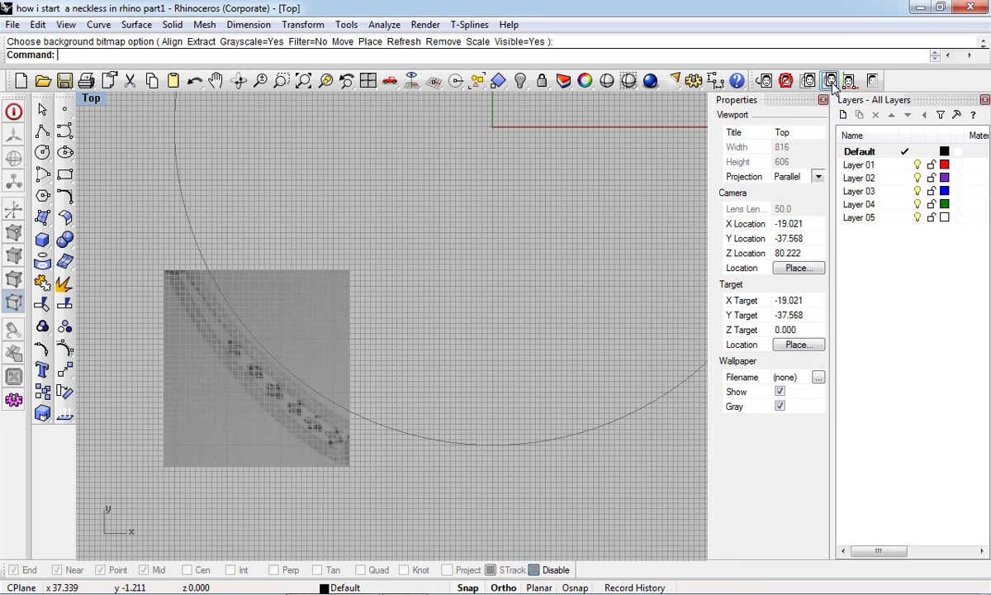
Scale the background sketch down using a reference length
left_click(784, 81)
left_click(344, 239)
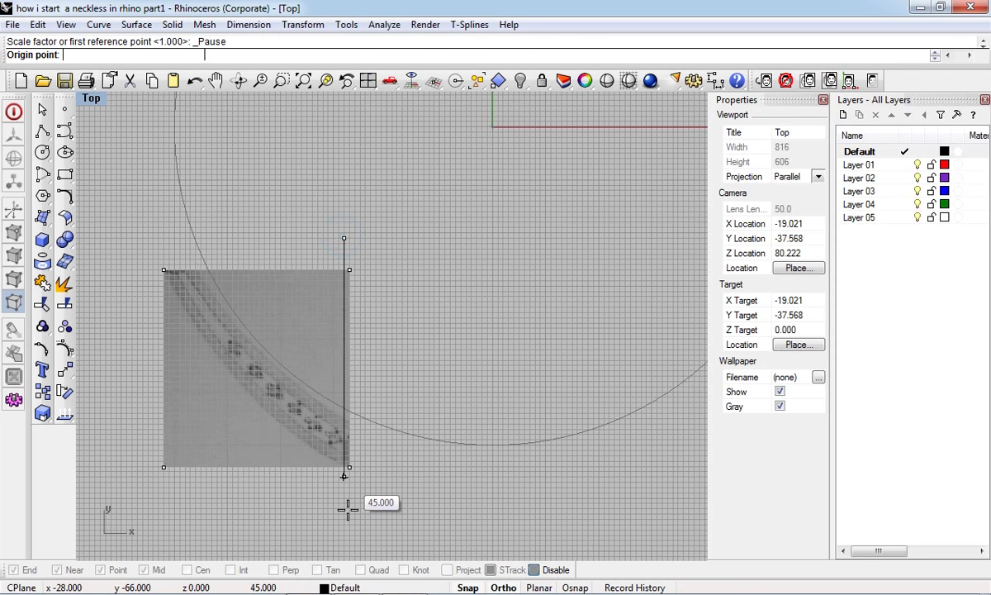
left_click(345, 506)
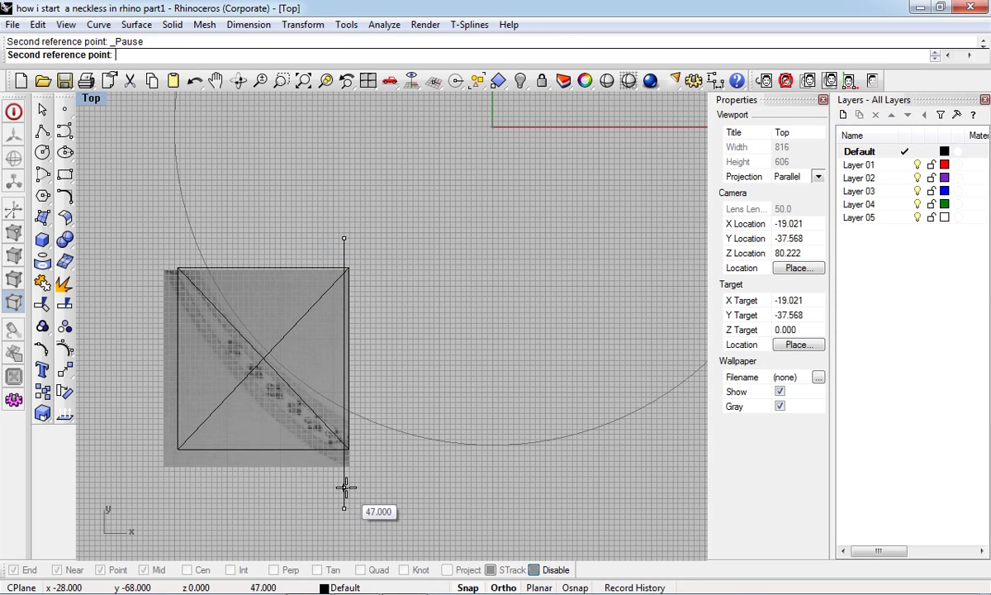
left_click(346, 482)
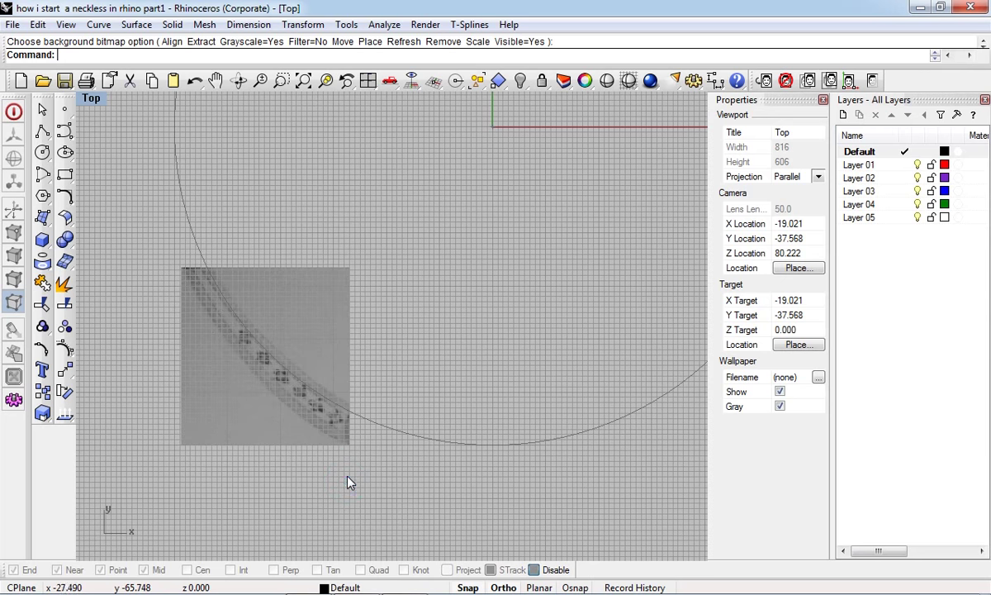
Move the background sketch so its band meets the circle
left_click(808, 81)
left_click(410, 261)
left_click(406, 267)
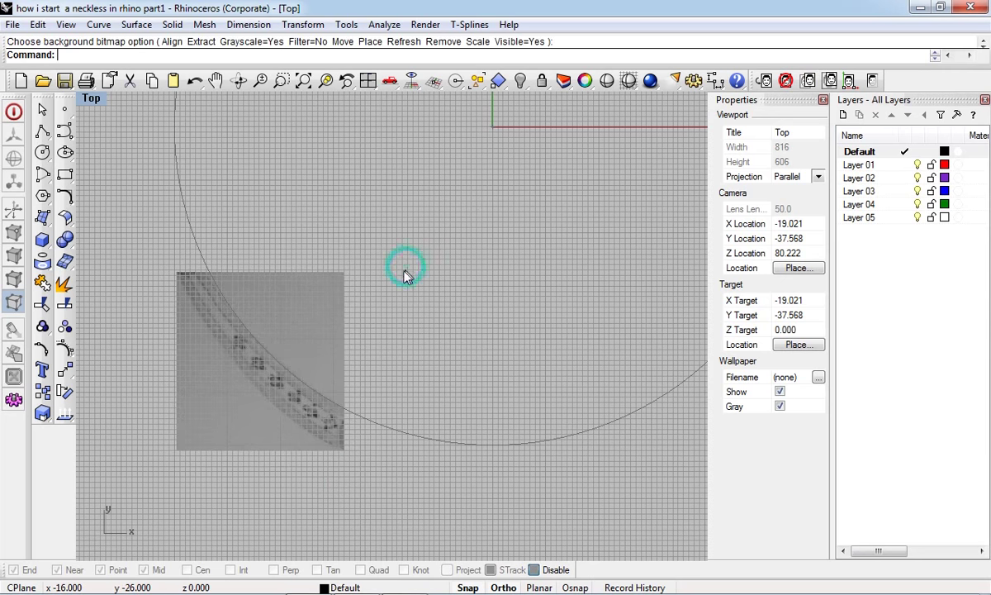
scroll(330, 405, "down", 4)
scroll(381, 372, "up", 3)
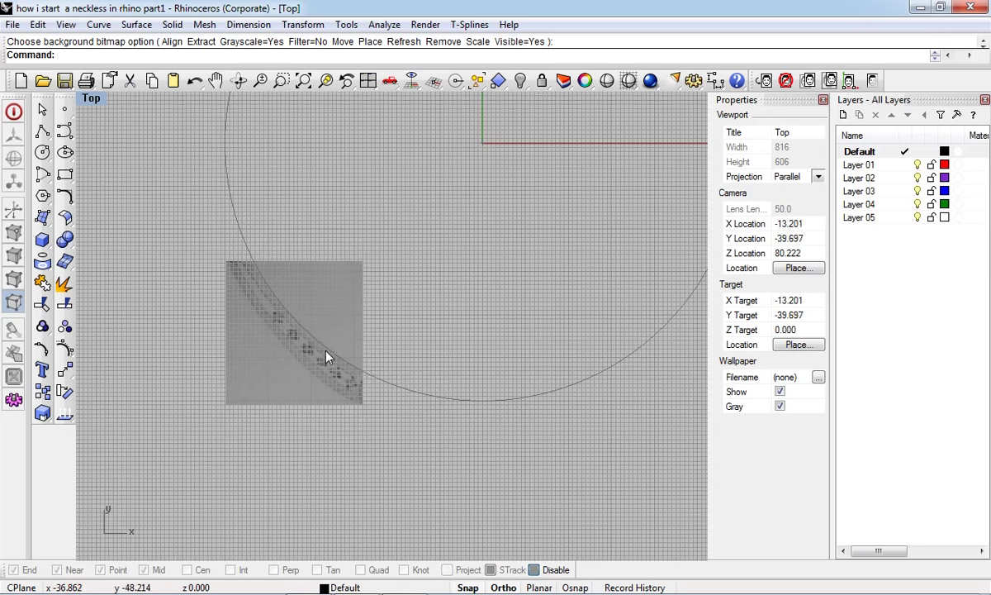
scroll(314, 372, "up", 3)
scroll(336, 359, "up", 2)
scroll(304, 334, "down", 2)
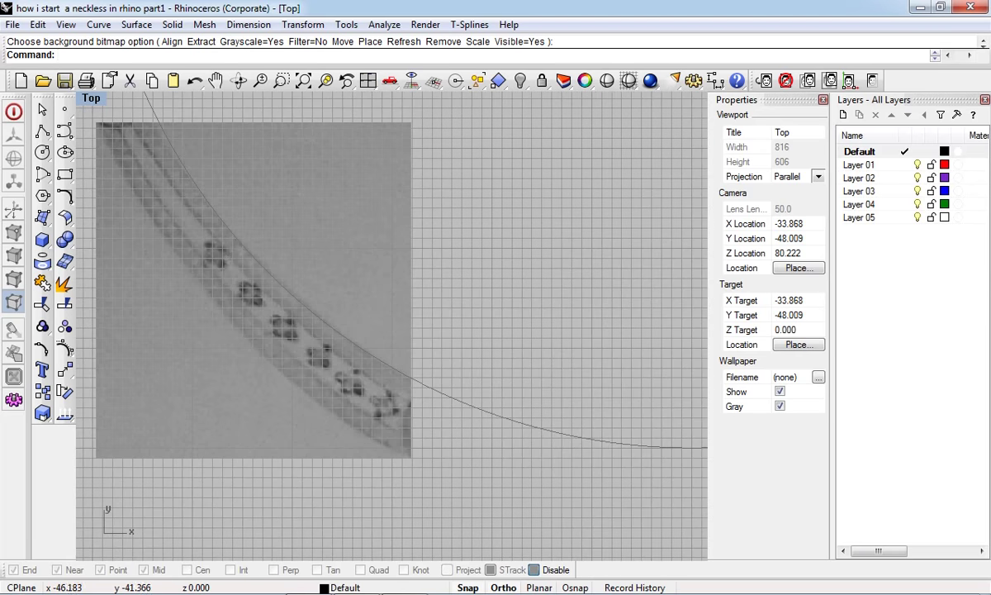
scroll(358, 406, "down", 1)
scroll(358, 406, "down", 2)
scroll(533, 361, "down", 3)
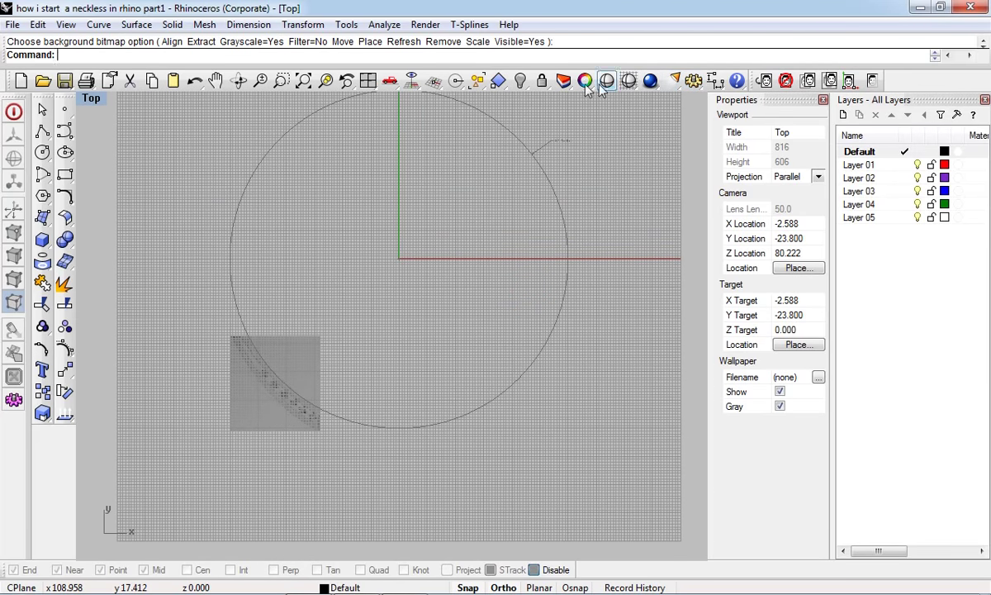
Unlock the objects, copy and paste the circle in place, then lock circle and leader again
right_click(543, 82)
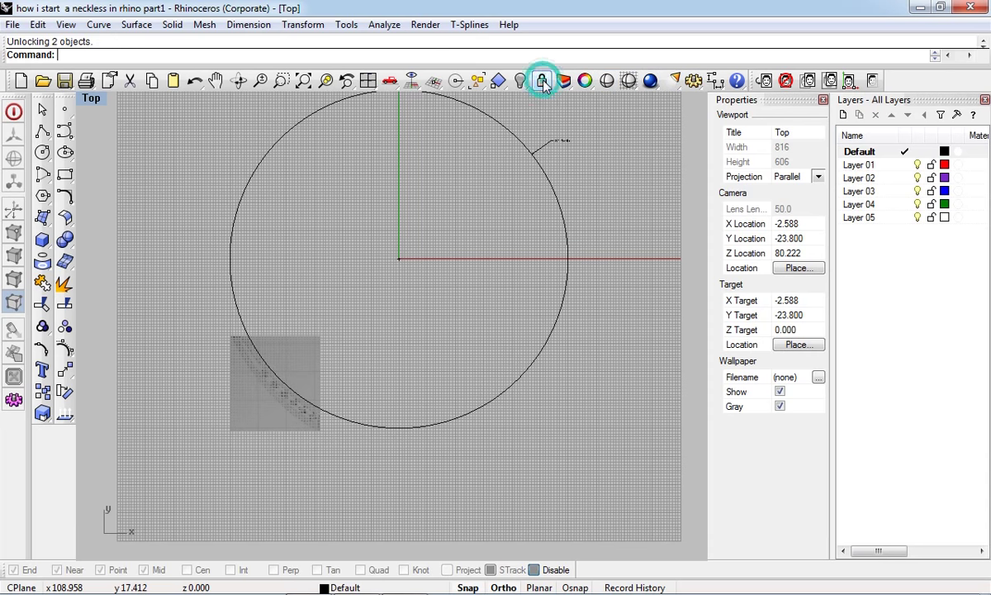
left_click(548, 178)
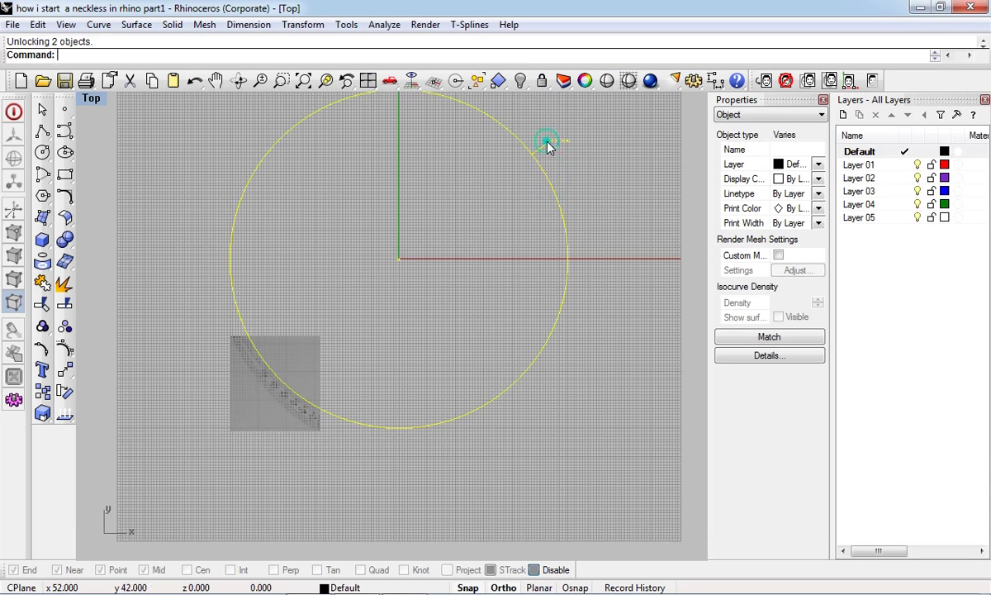
right_click_drag(537, 202, 546, 175)
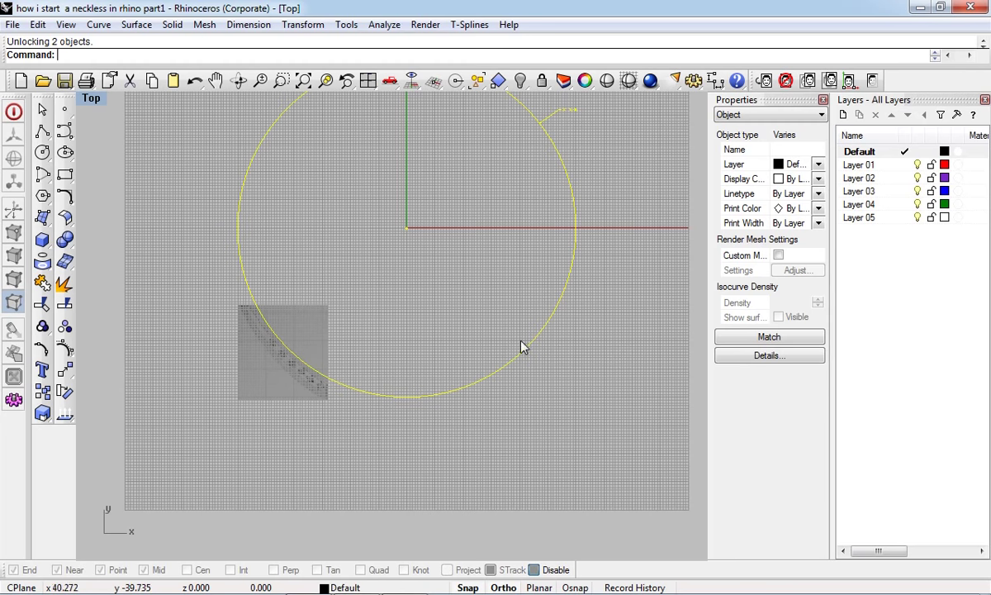
left_click(521, 356)
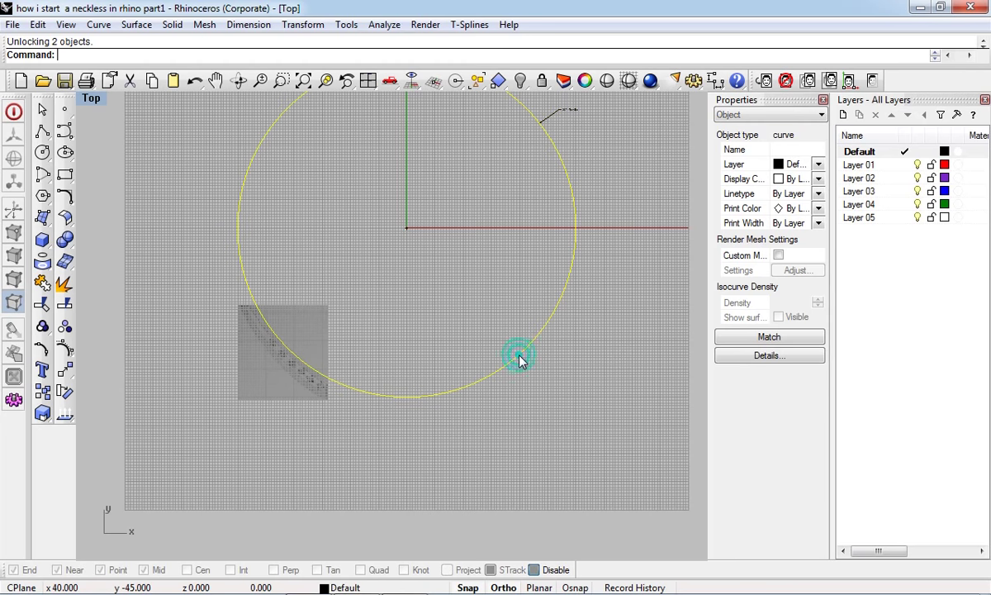
left_click(151, 81)
left_click(174, 81)
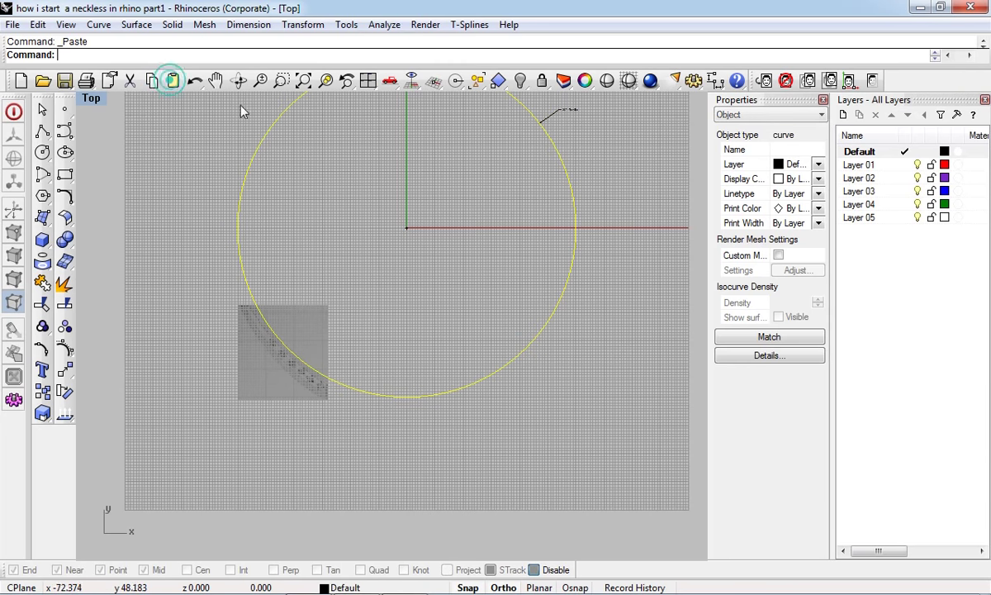
left_click(566, 110, "shift")
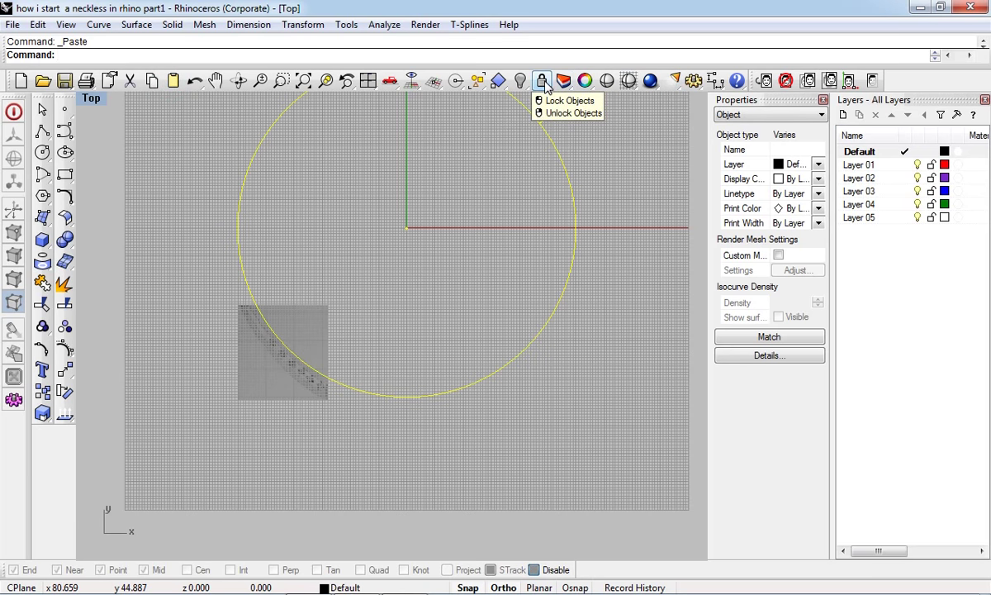
left_click(544, 82)
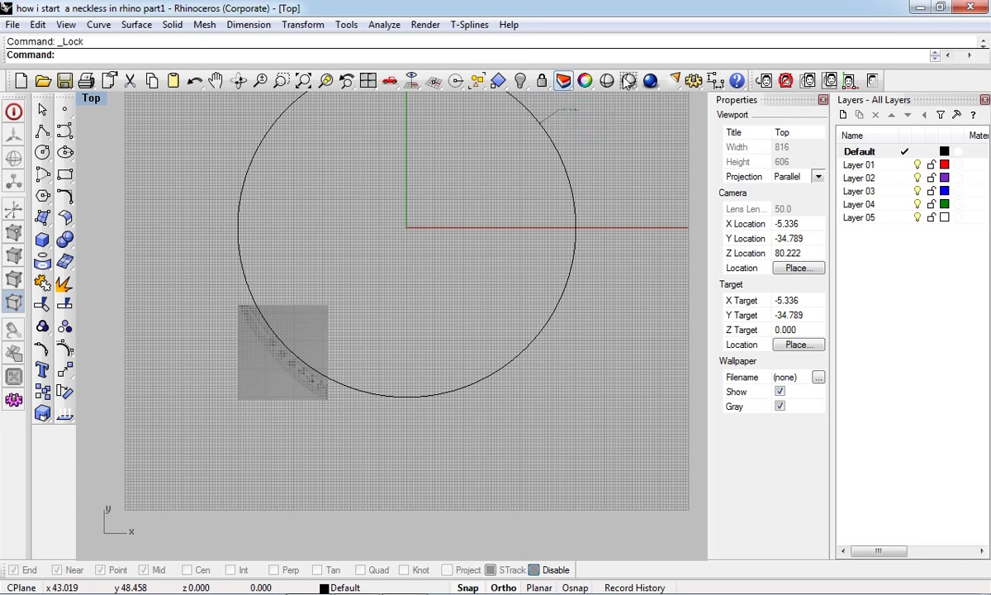
Set the Locked objects colour to Red under Options > Appearance > Colors
left_click(693, 81)
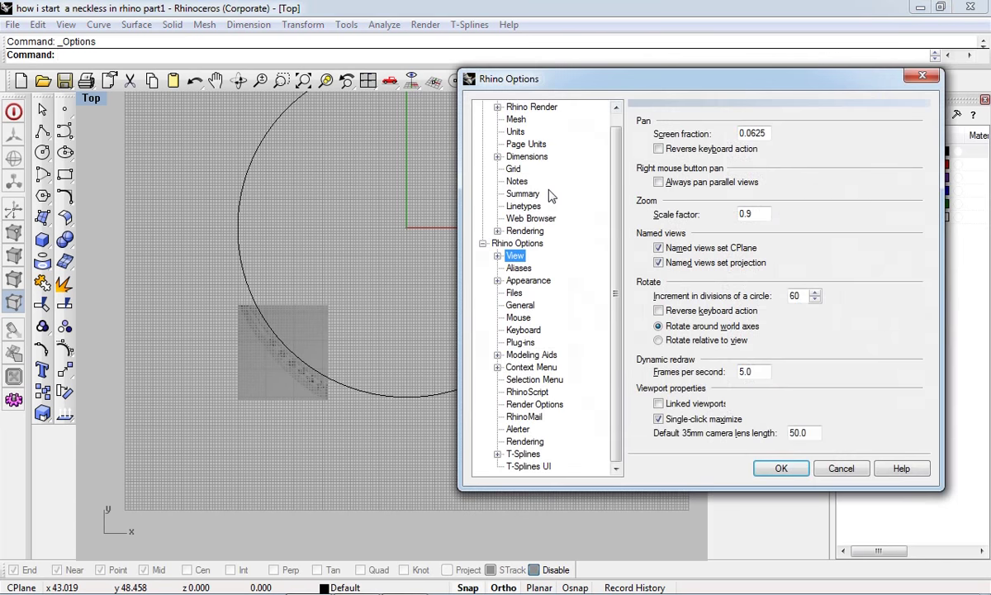
left_click(497, 281)
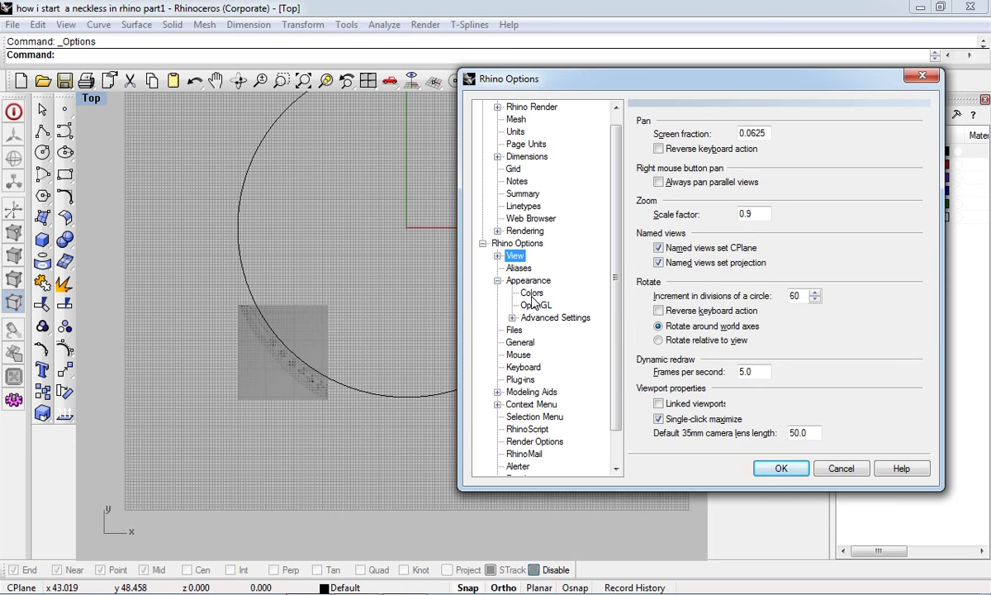
left_click(532, 292)
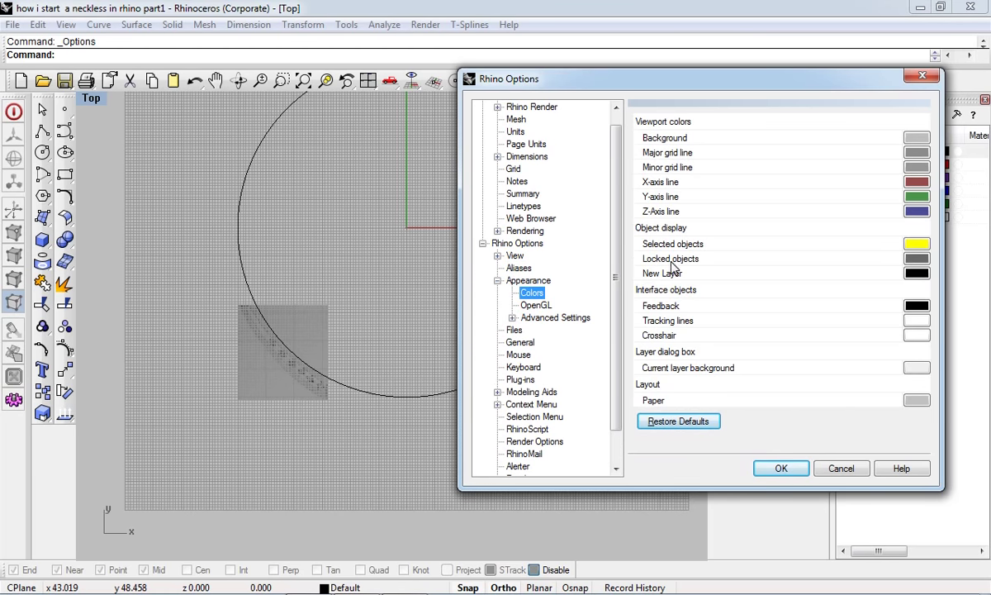
left_click(917, 259)
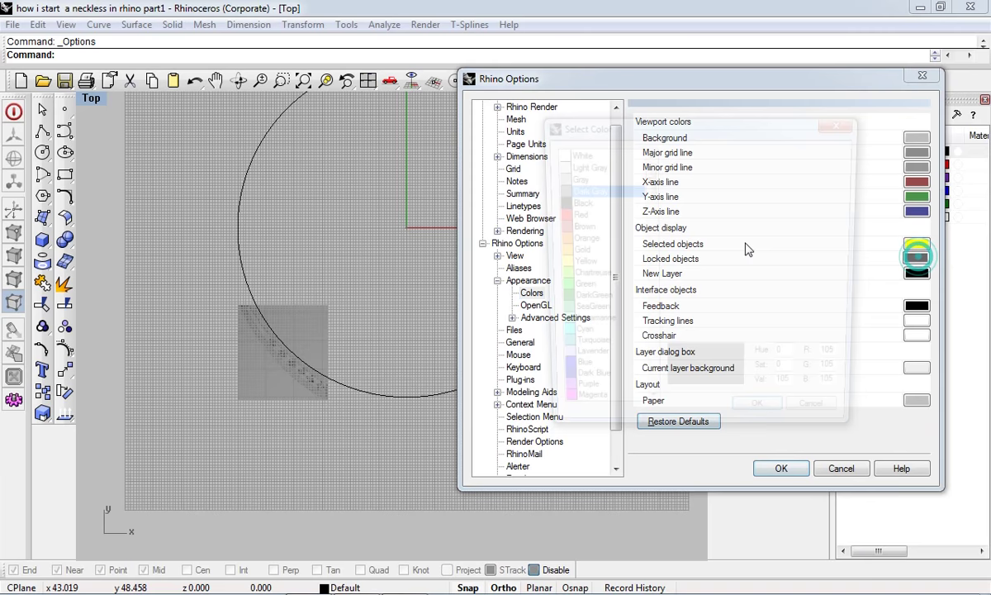
left_click(558, 215)
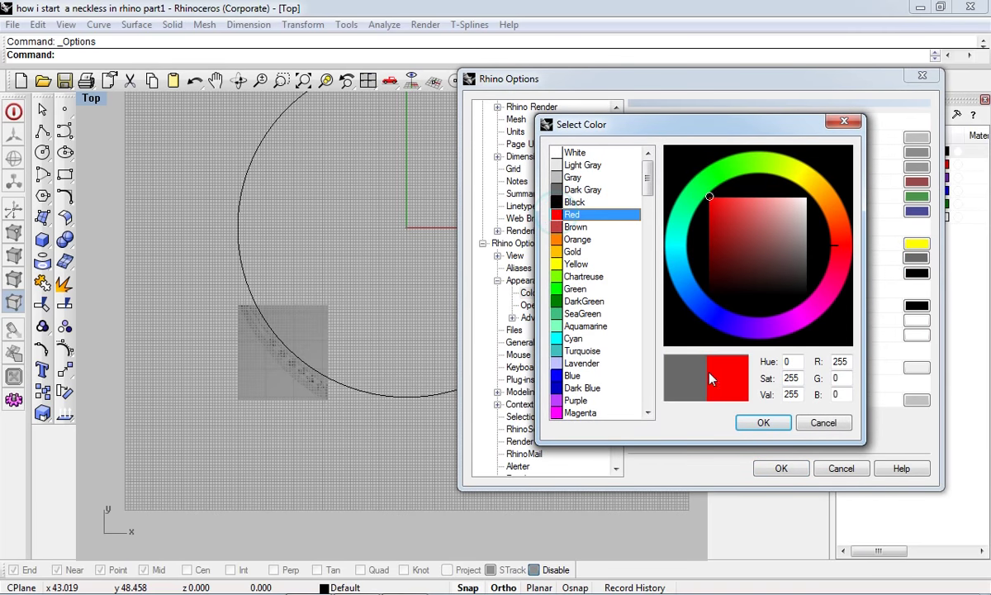
left_click(758, 422)
left_click(765, 468)
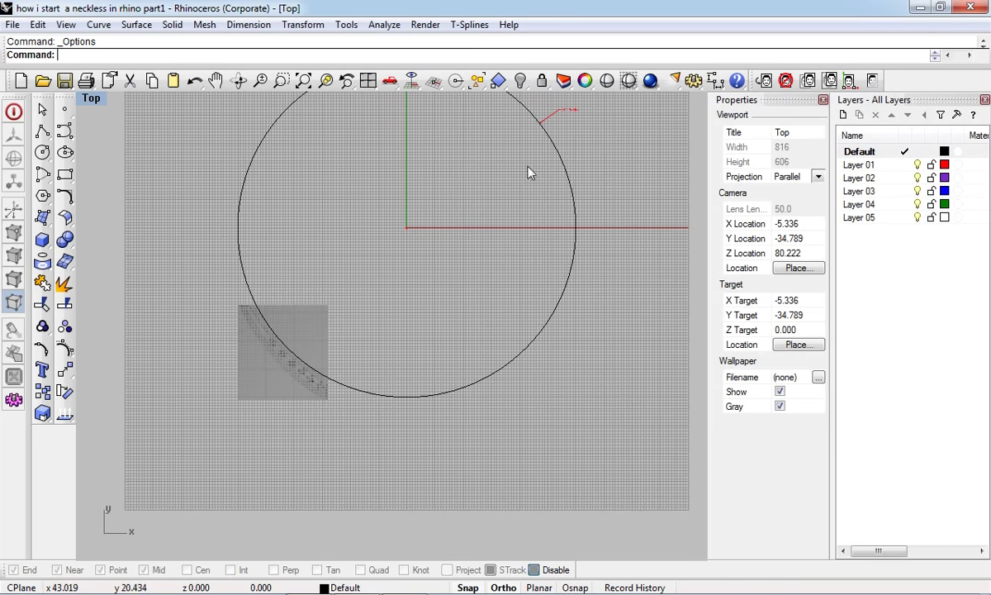
Hide the circle, undo the hide, and deselect it with the whole circle in view
left_click(573, 205)
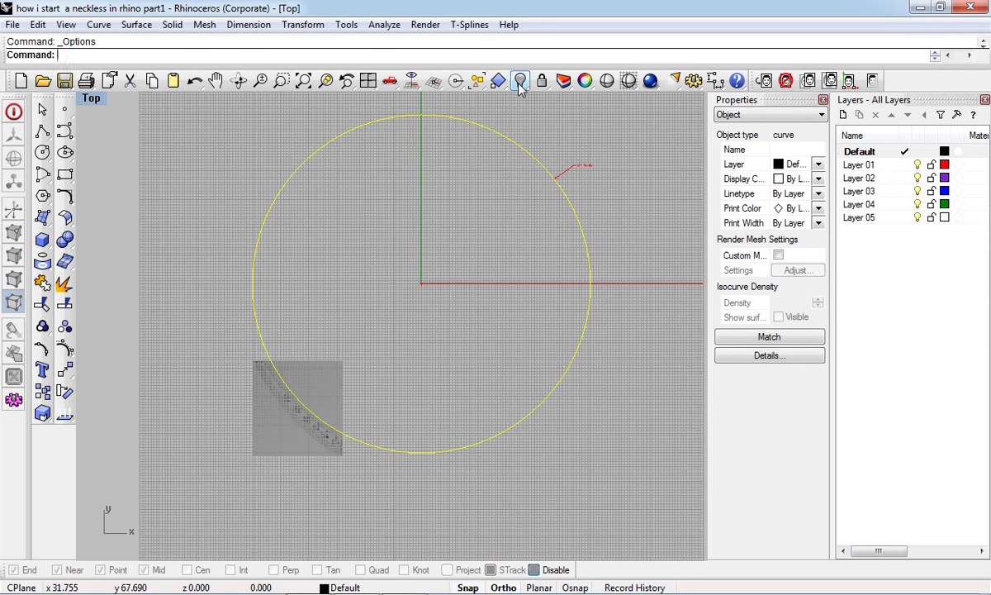
left_click(521, 86)
key("ctrl+z")
left_click(572, 207)
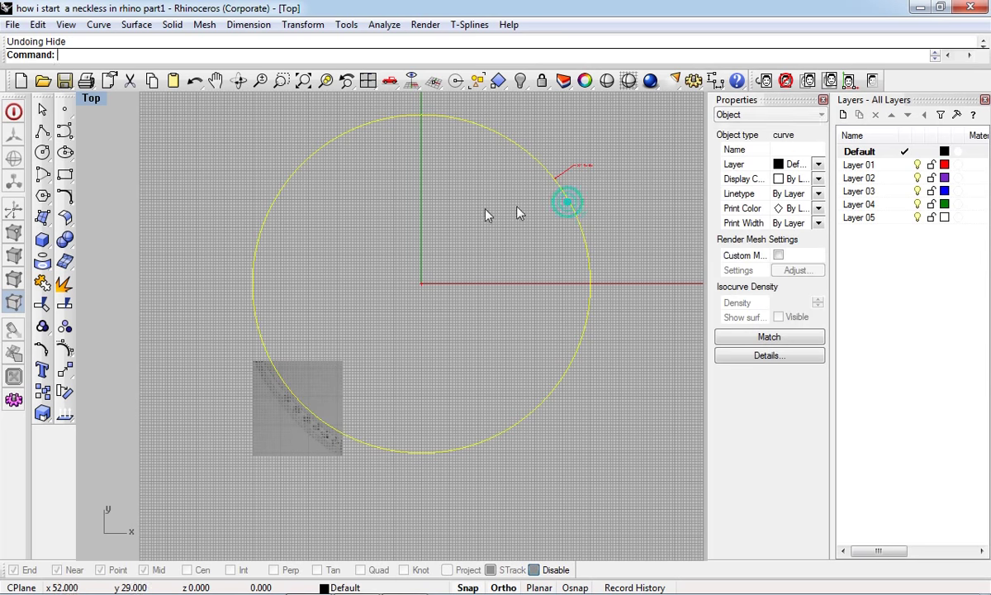
scroll(484, 198, "down", 3)
scroll(421, 295, "up", 3)
scroll(401, 336, "up", 2)
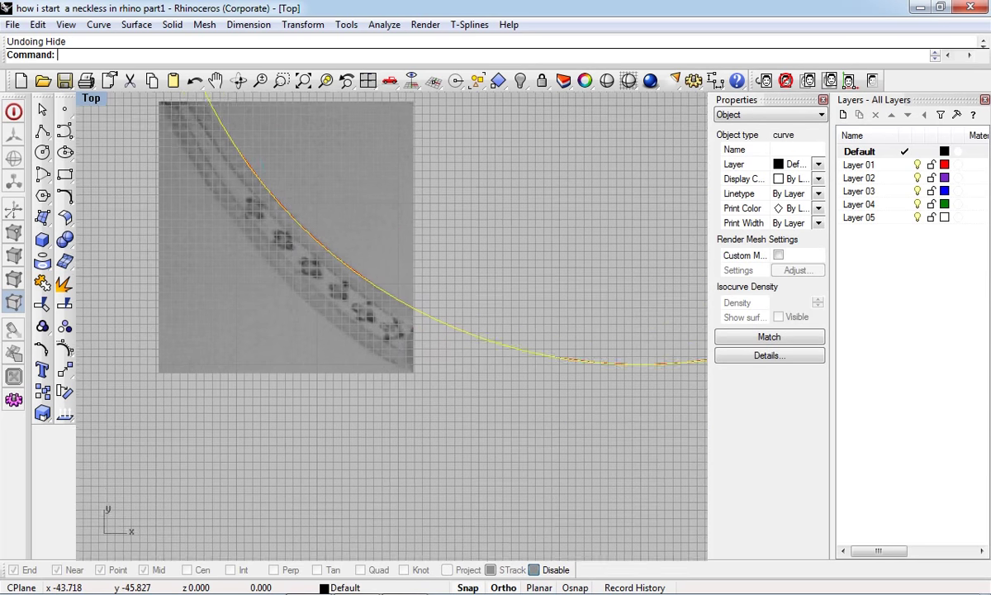
scroll(327, 288, "down", 3)
mouse_move(327, 288)
right_mouse_down()
mouse_move(512, 238)
mouse_move(458, 261)
right_mouse_up()
left_click(457, 261)
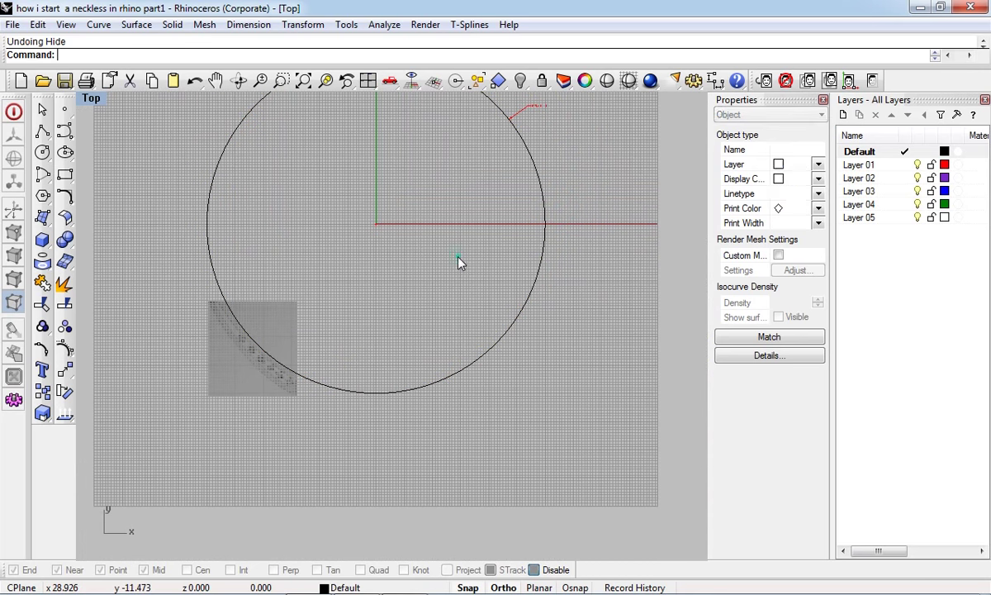
Draw a horizontal line from its midpoint at the origin, extending 29 units either side
left_click(46, 138)
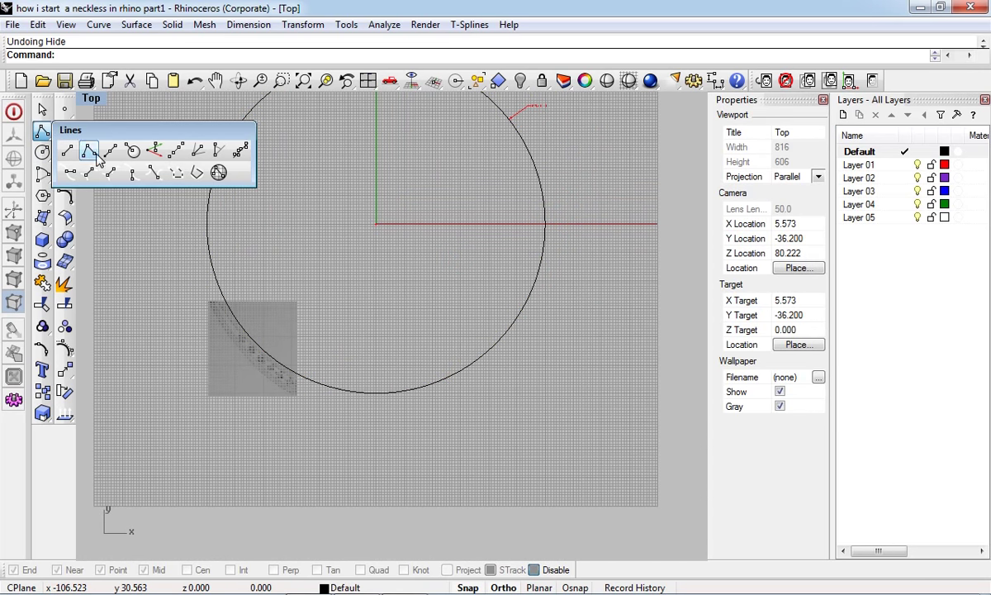
left_click(111, 150)
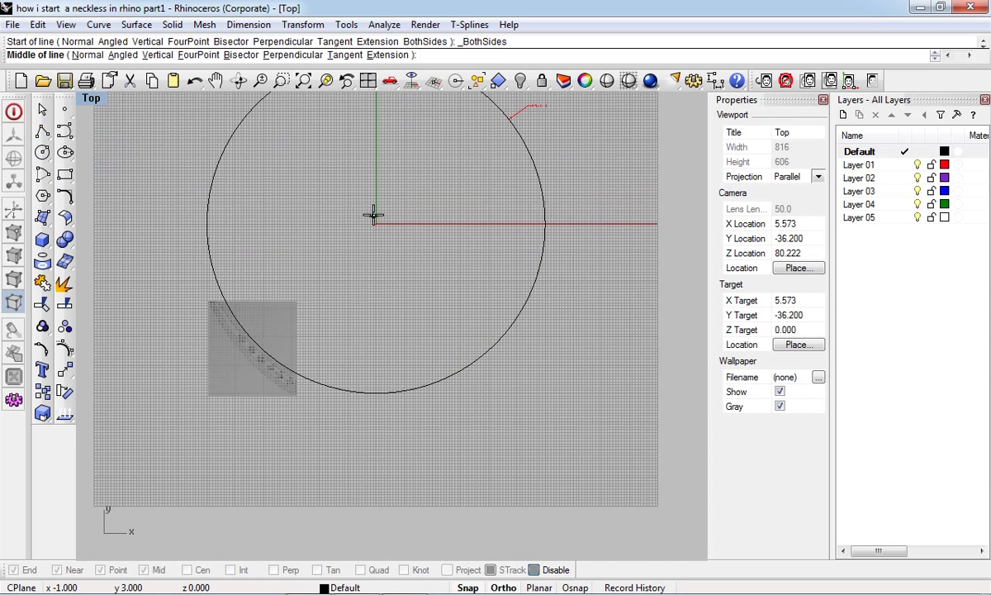
type("0")
key("Return")
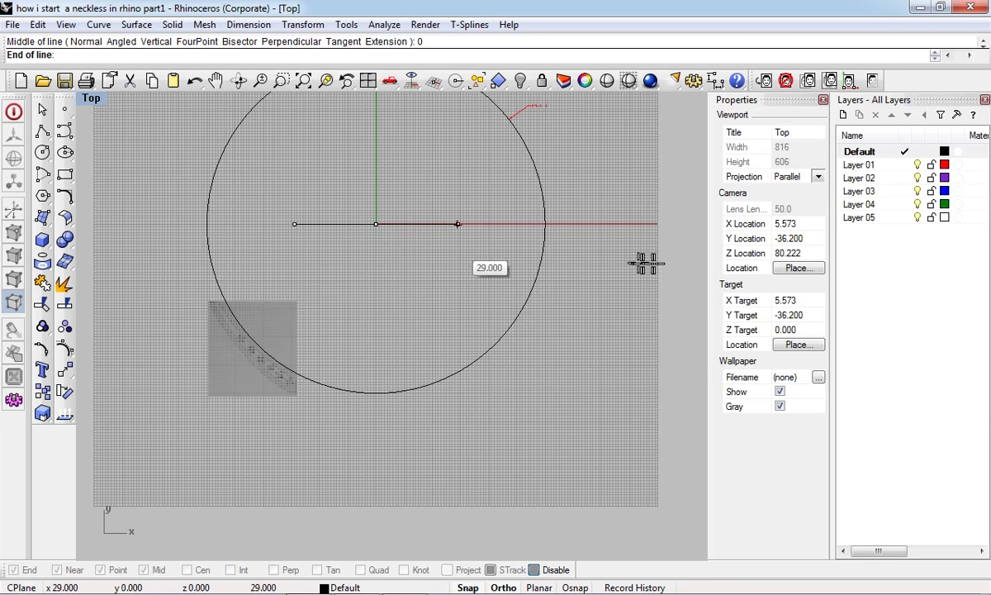
left_click(661, 269)
left_click(323, 224)
right_click_drag(277, 230, 321, 251)
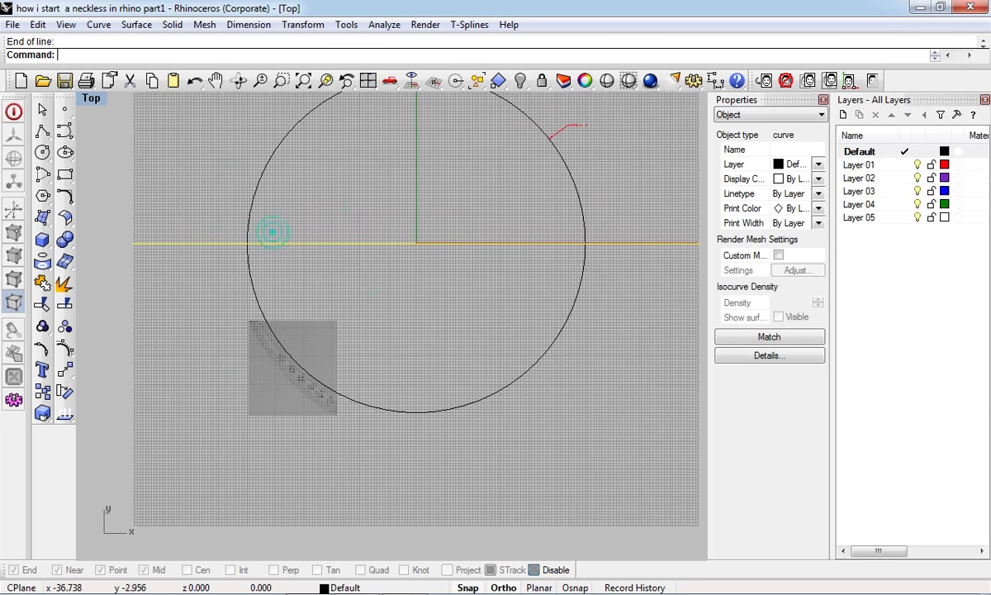
Offset the horizontal line 10 units upward
left_click(66, 198)
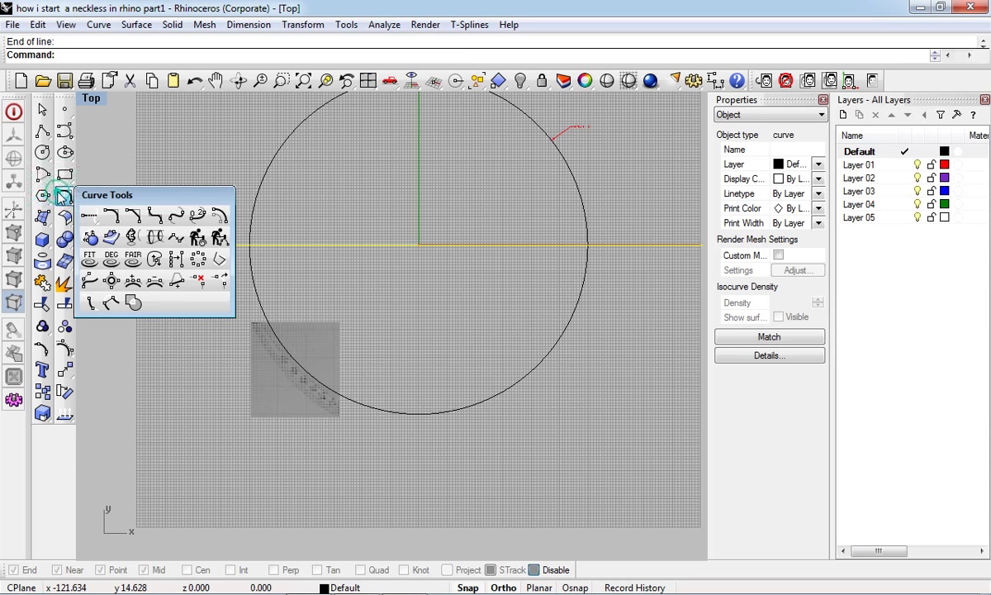
left_click(197, 217)
type("1")
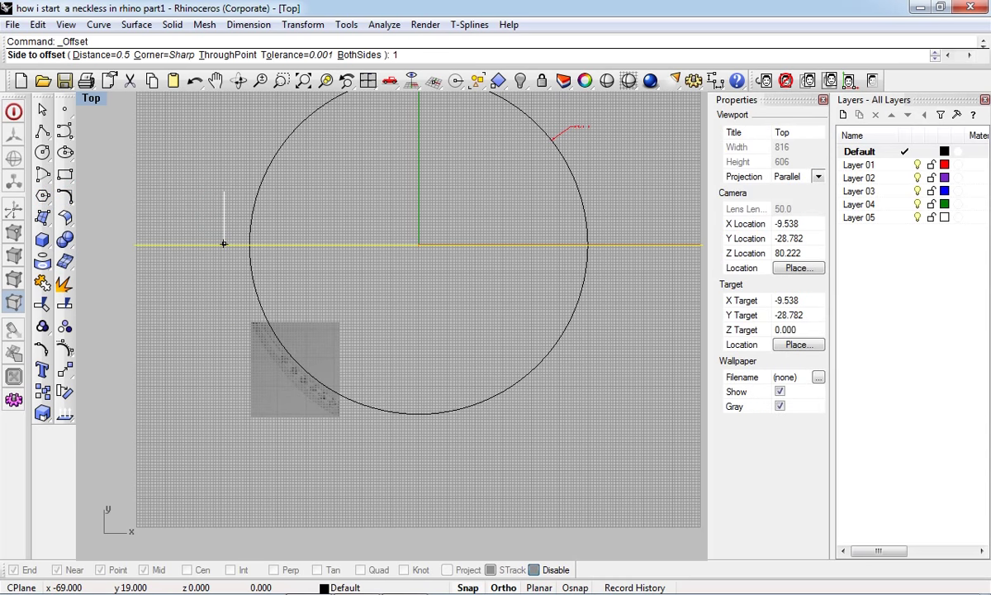
type("0")
key("Return")
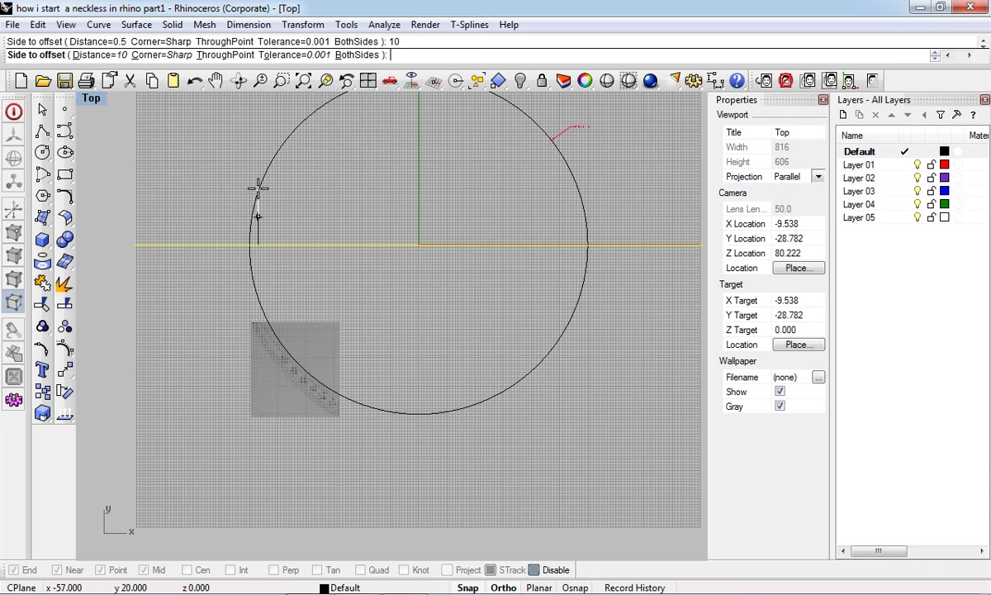
left_click(211, 206)
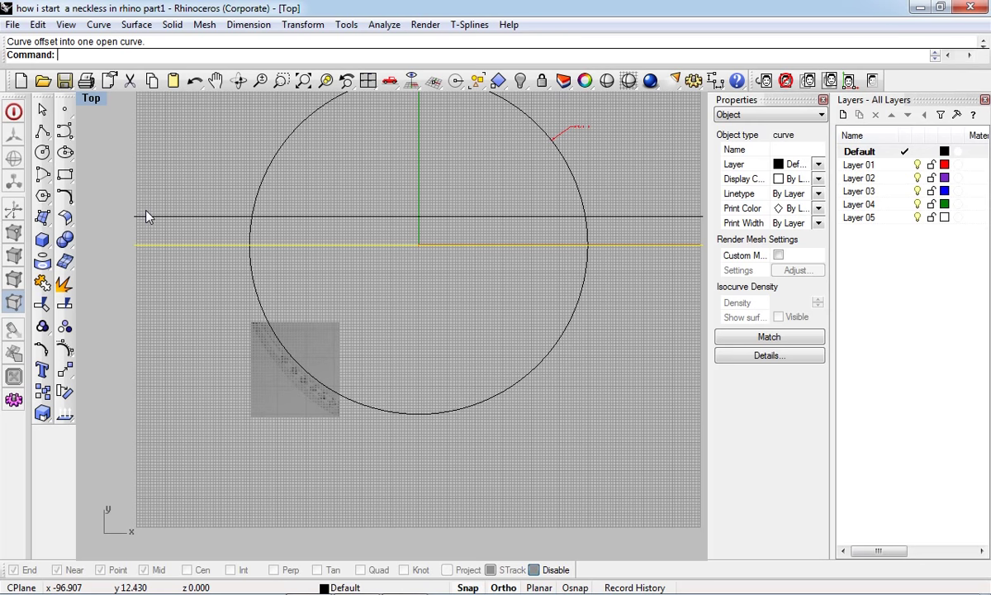
key("Escape")
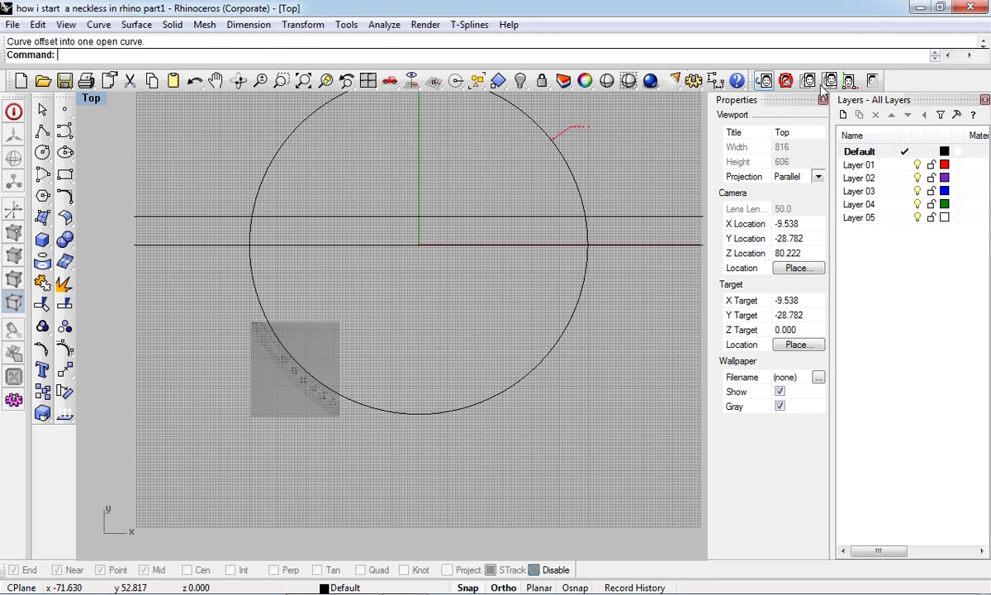
Measure the gap between the two line ends with a linear dimension reading 10.00
left_click(675, 80)
scroll(97, 236, "up", 1)
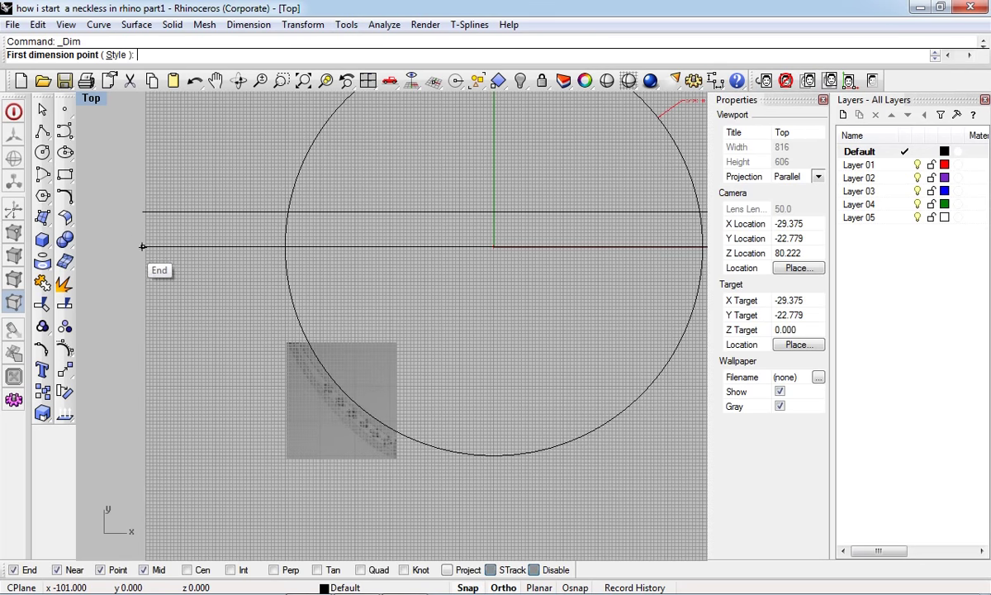
left_click(142, 246)
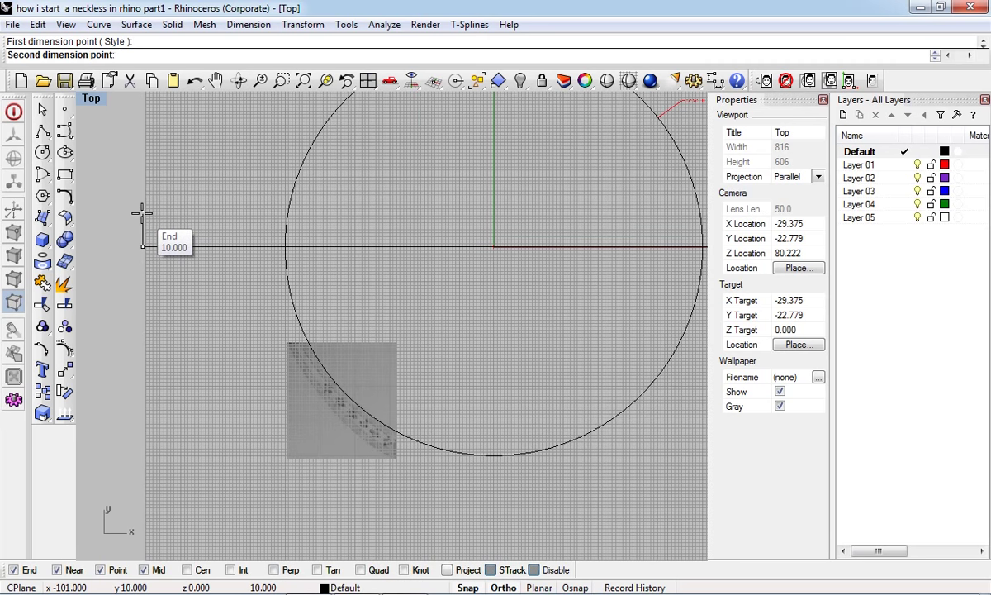
left_click(142, 214)
scroll(130, 223, "up", 5)
scroll(132, 229, "up", 1)
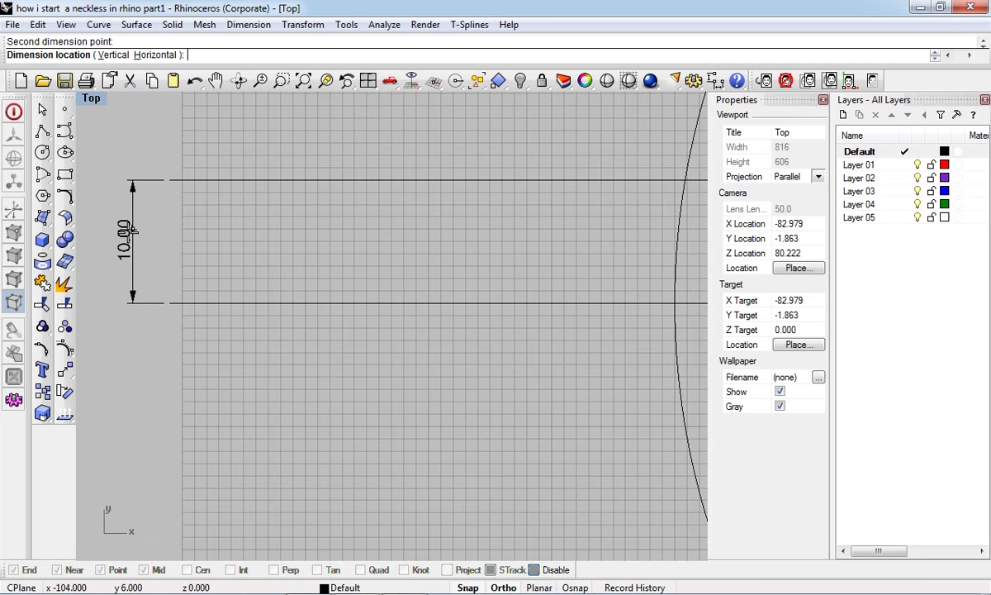
scroll(132, 230, "up", 2)
left_click(132, 232)
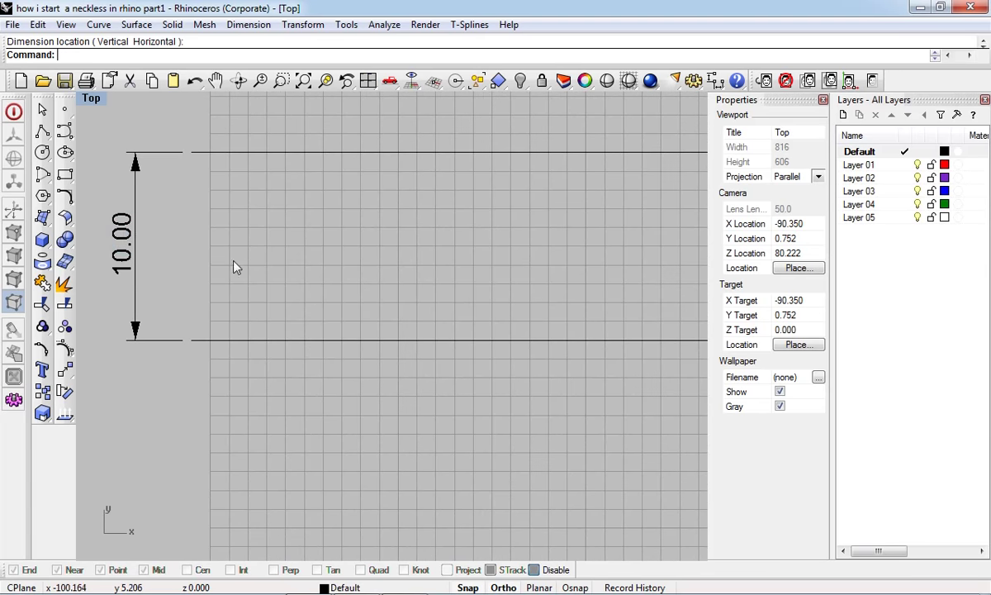
scroll(234, 263, "down", 3)
Delete the 10.00 dimension and the lower line, then select the circle
left_click_drag(257, 261, 195, 323)
scroll(231, 282, "down", 3)
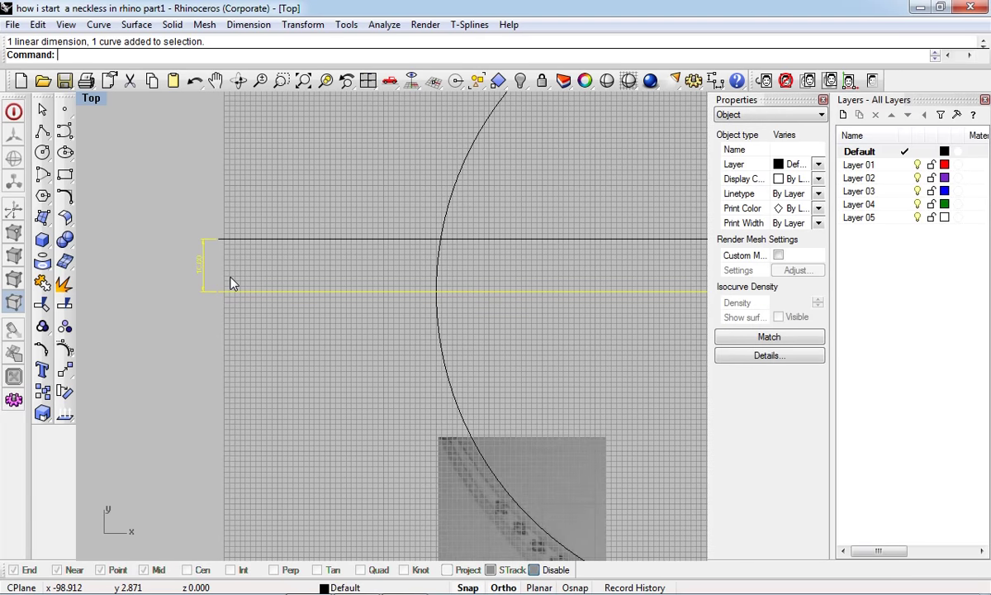
key("Delete")
scroll(220, 267, "down", 3)
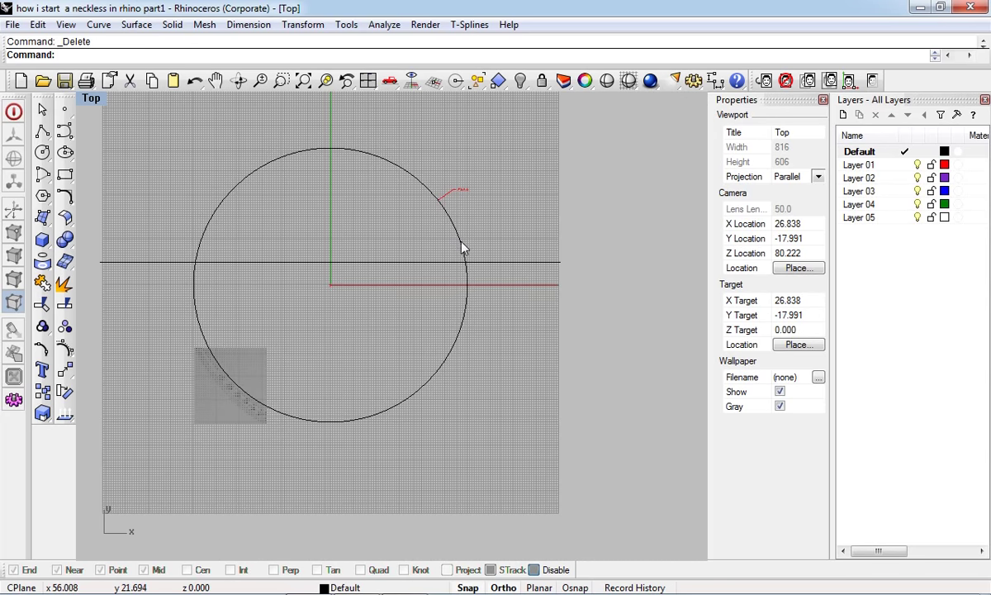
left_click(468, 273)
scroll(467, 273, "up", 2)
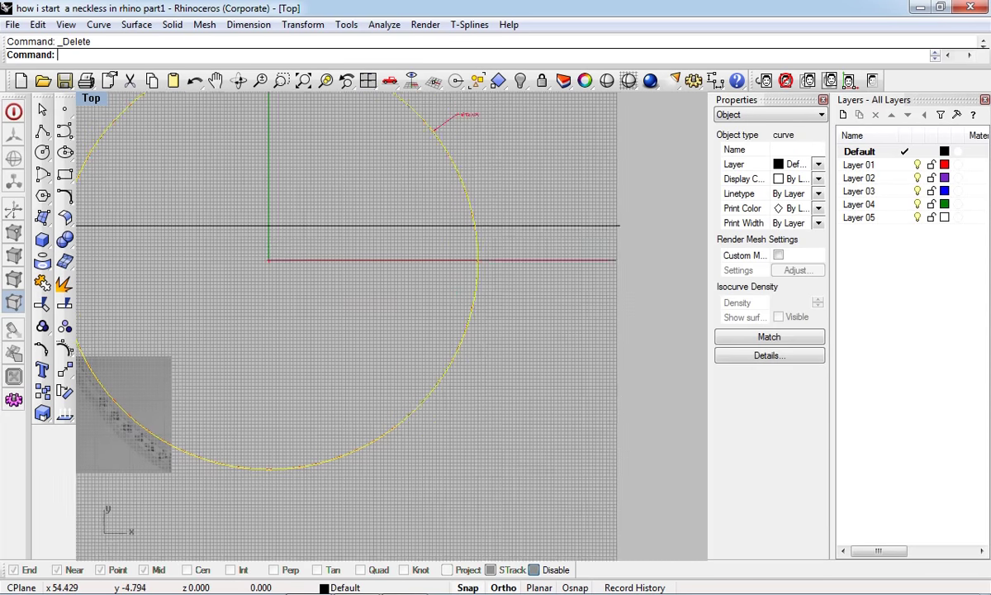
scroll(466, 273, "up", 1)
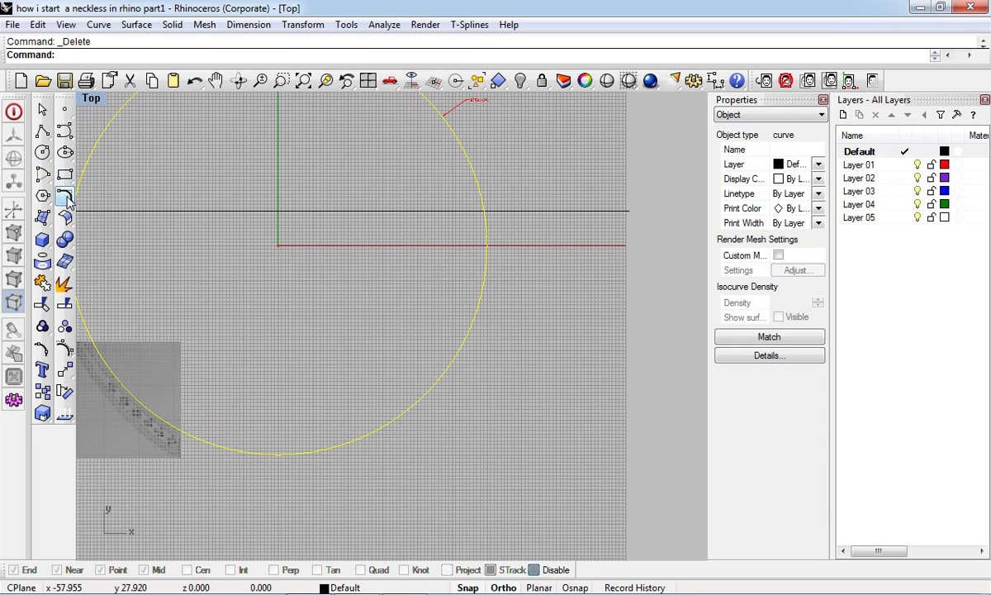
Offset the selected circle outward by a distance of 7 to form the outer band circle
left_click(65, 196)
left_click(218, 216)
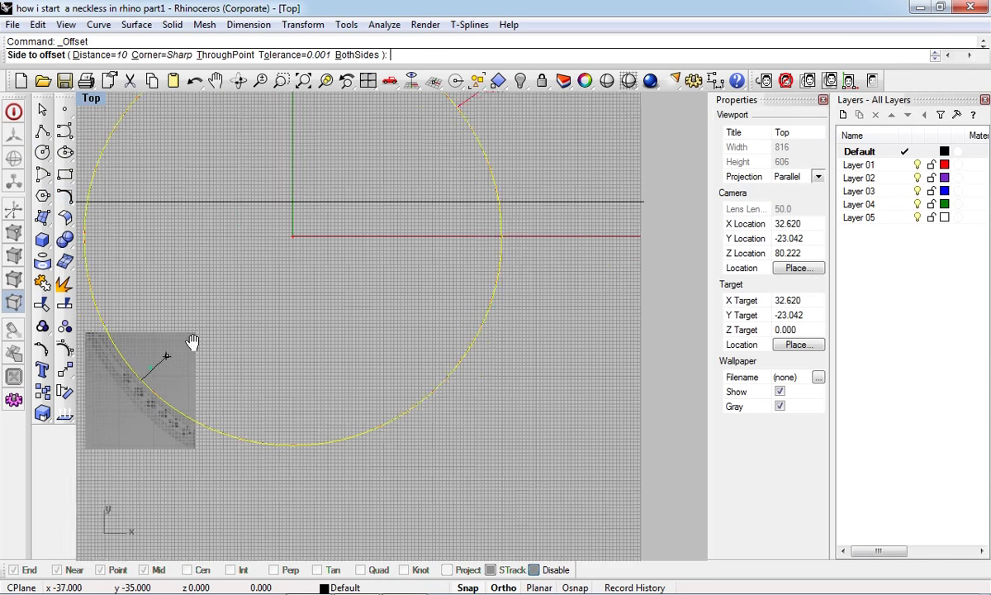
scroll(192, 339, "up", 2)
scroll(277, 342, "up", 2)
scroll(331, 396, "up", 1)
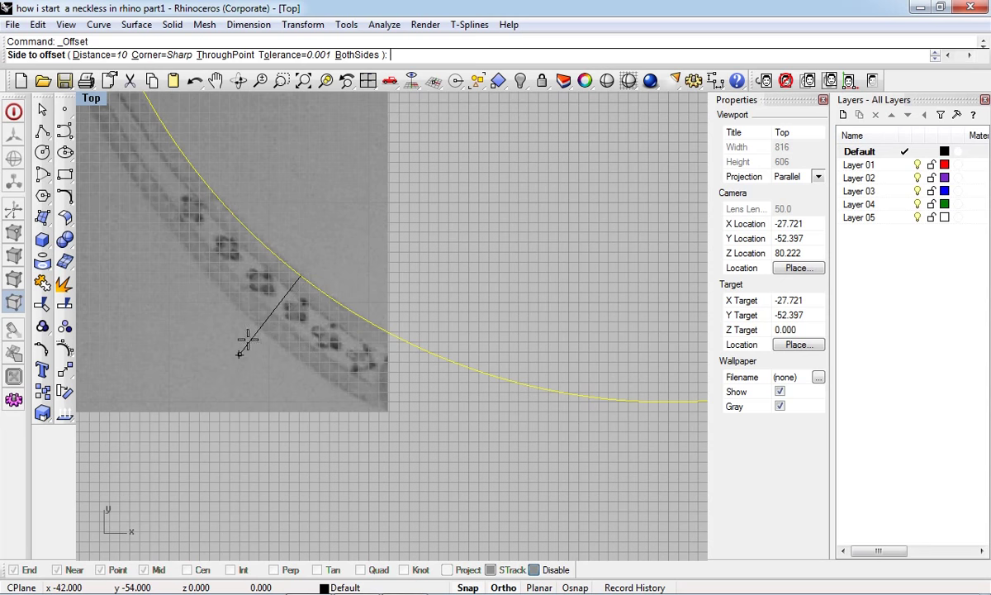
type("5")
key("Return")
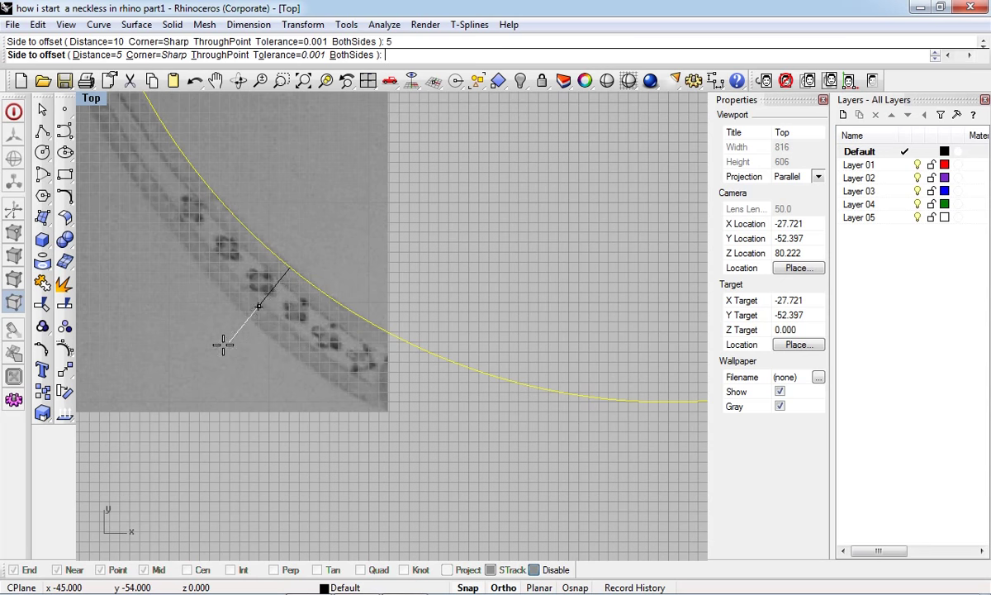
type("6")
key("Return")
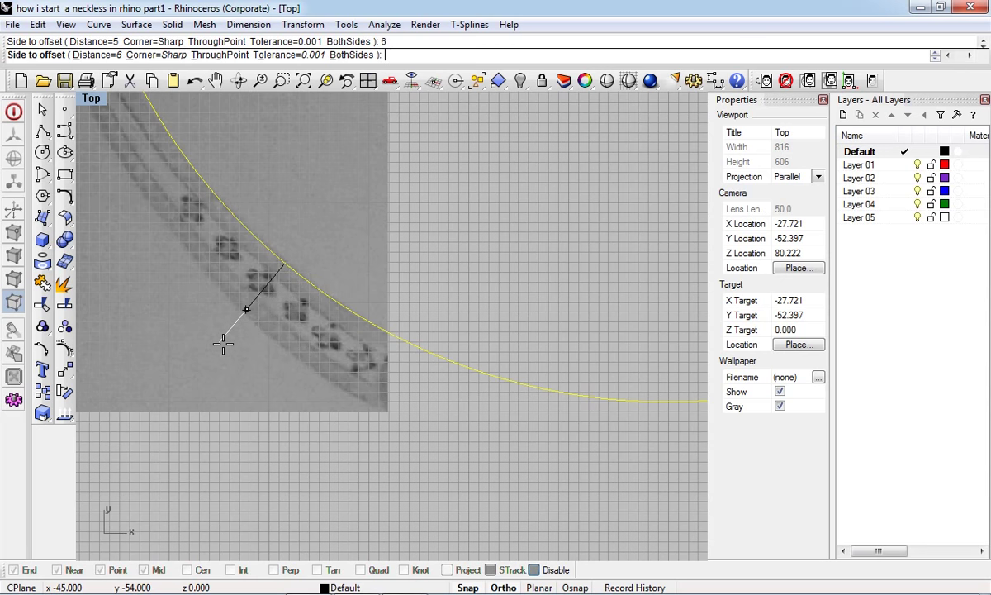
key("Return")
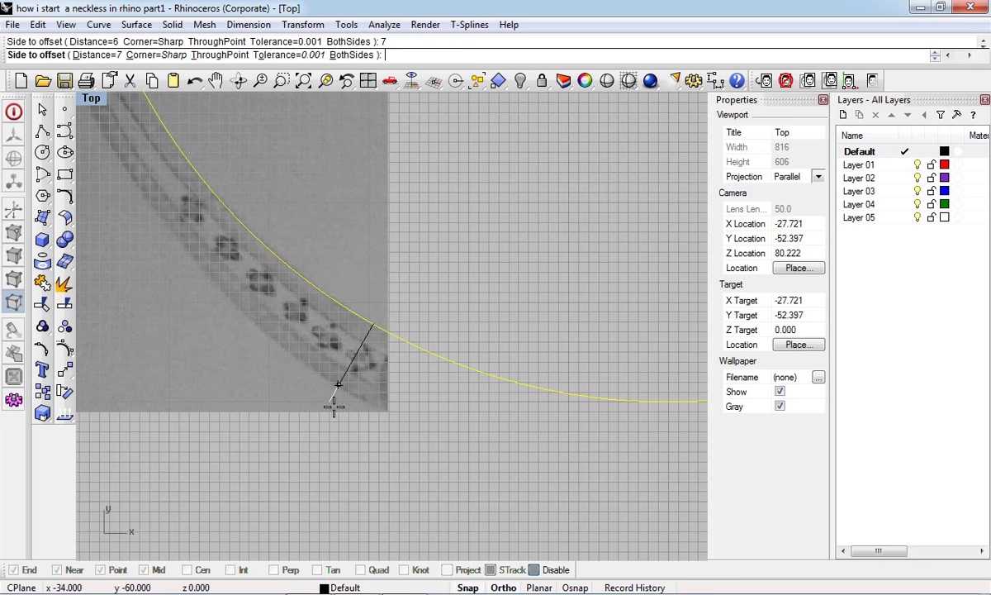
left_click(331, 403)
scroll(336, 345, "down", 2)
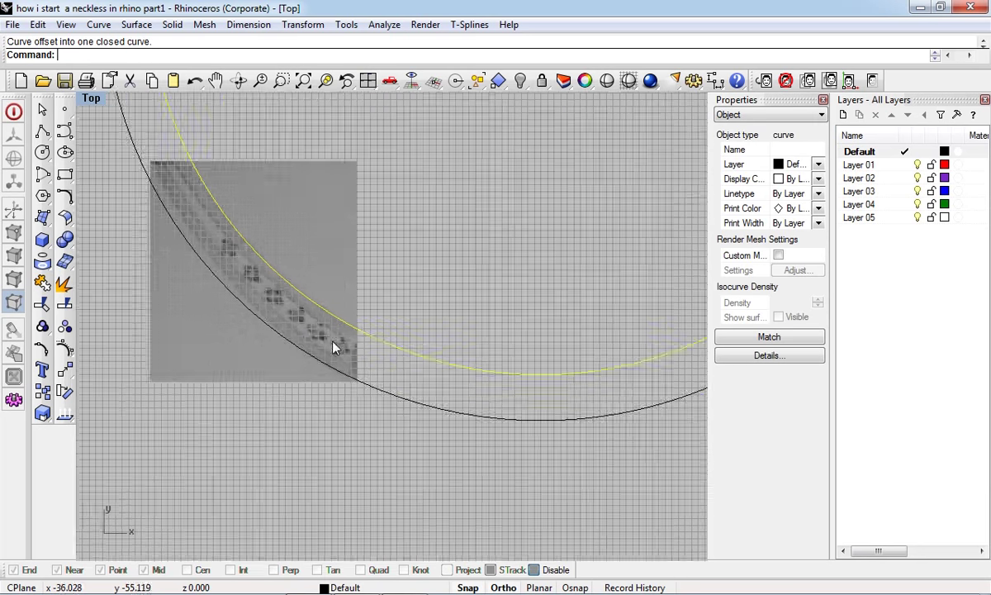
scroll(397, 289, "down", 2)
scroll(455, 330, "down", 2)
left_click(376, 359)
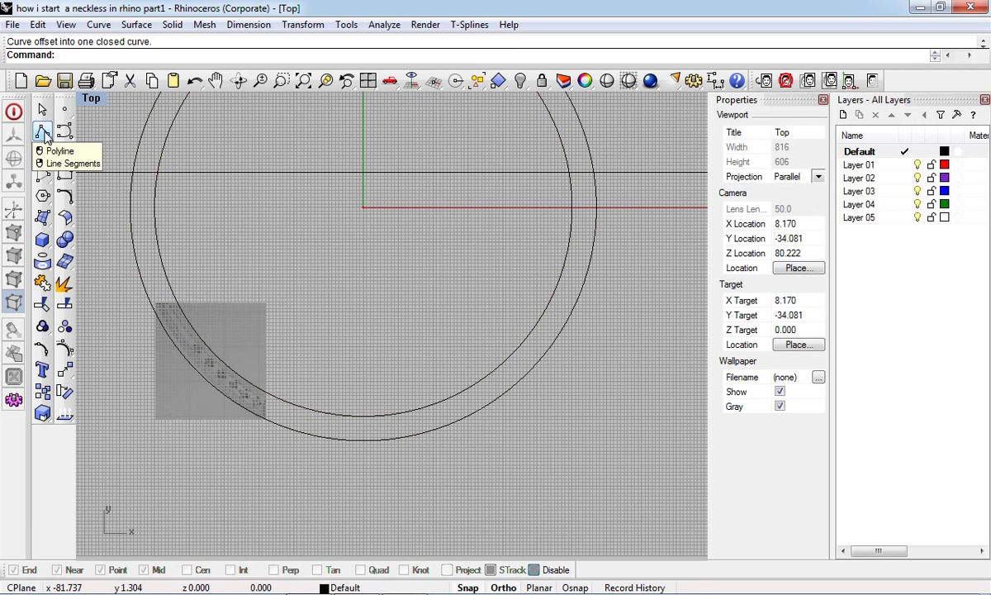
Draw a vertical Line from Midpoint centred on the circles' centre, ending straight up
right_click_drag(520, 183, 598, 249)
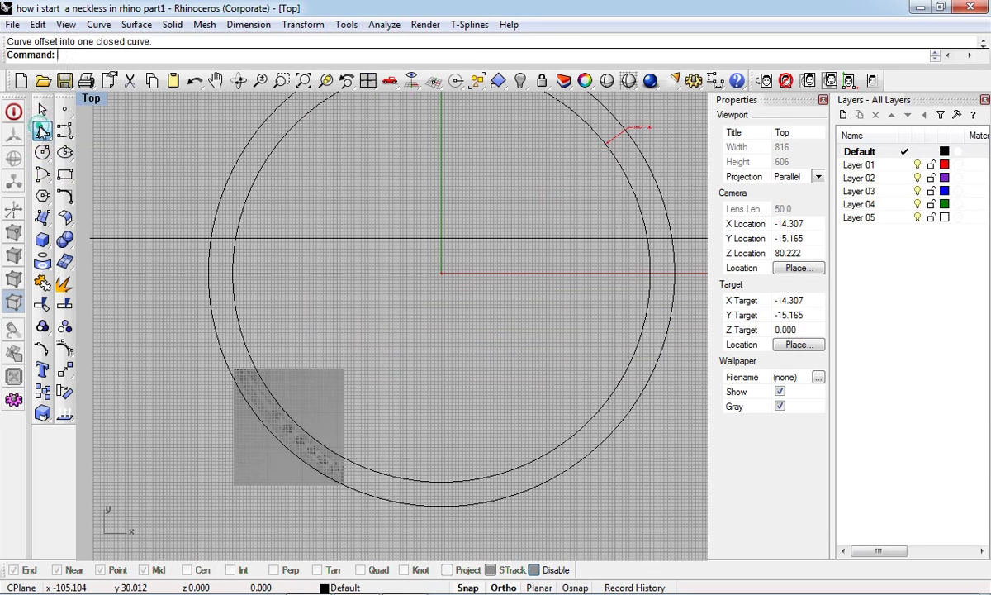
left_click(41, 131)
left_click(110, 150)
scroll(331, 220, "down", 3)
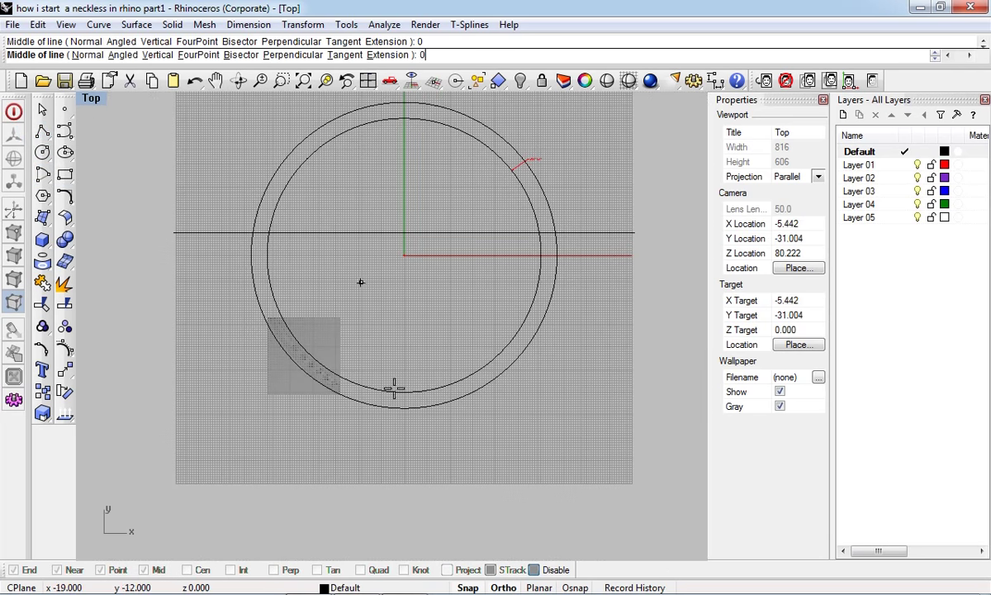
left_click(404, 442)
left_click(430, 510)
Make a scaled copy of the outer circle, snapping origin and reference points to intersections
scroll(434, 270, "down", 1)
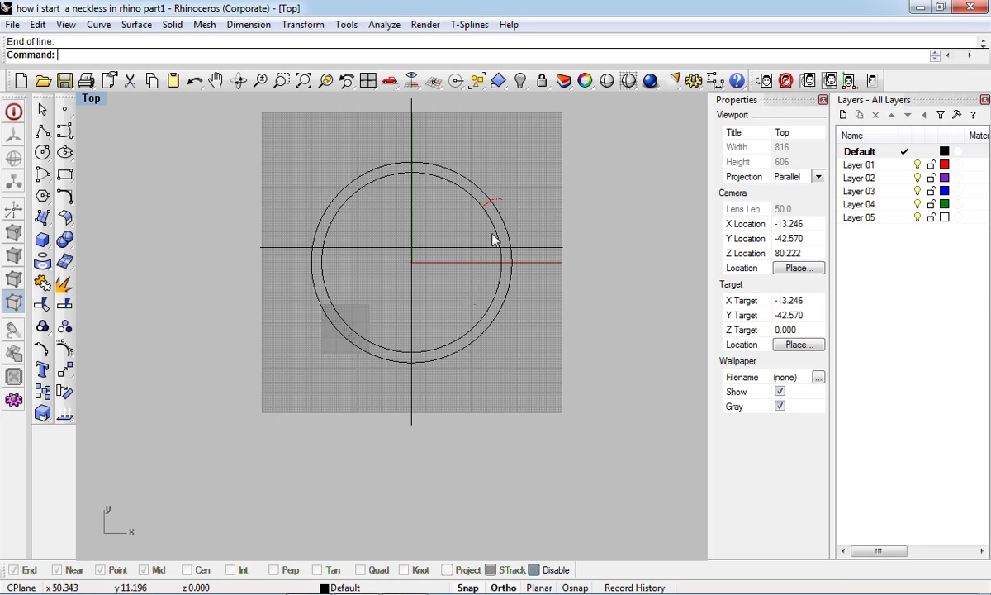
scroll(496, 237, "up", 1)
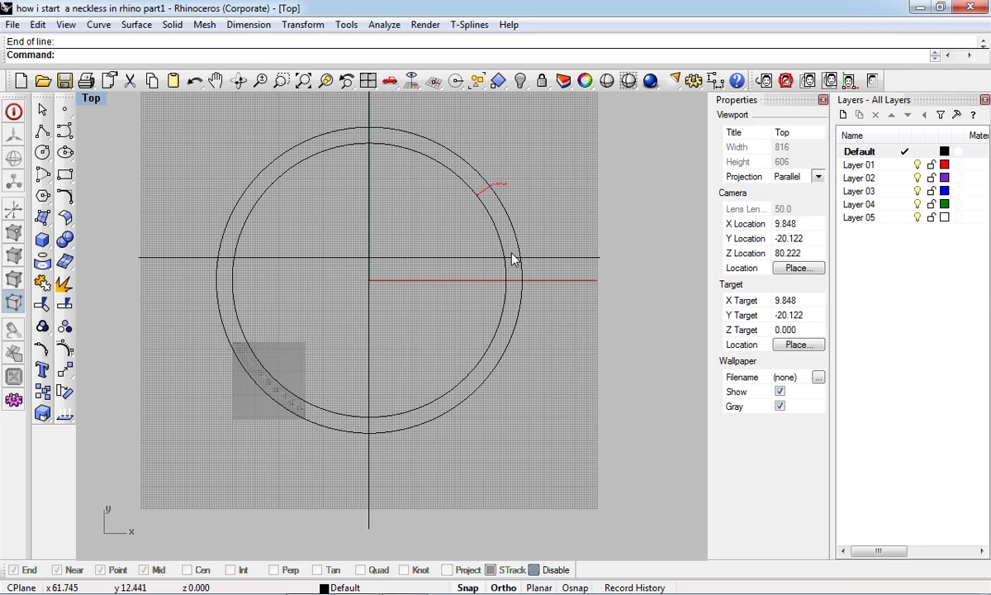
left_click(495, 199)
right_click_drag(438, 294, 452, 252)
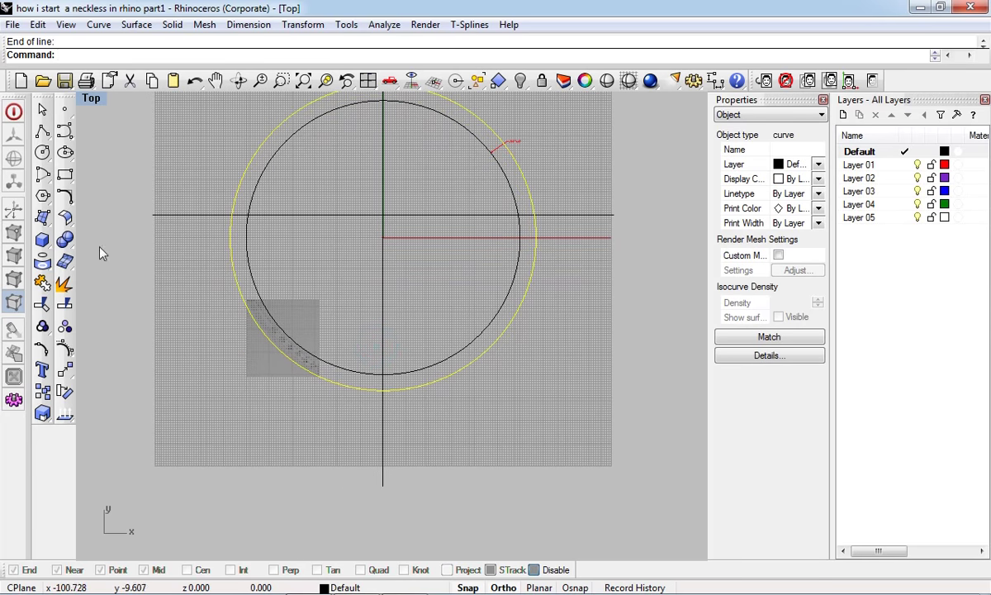
left_click(42, 416)
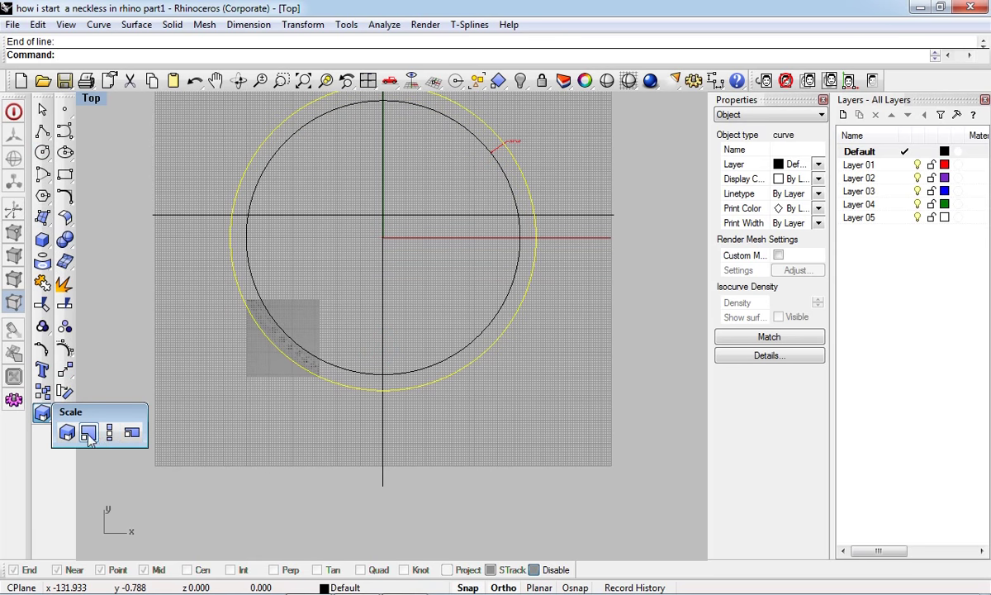
left_click(68, 432)
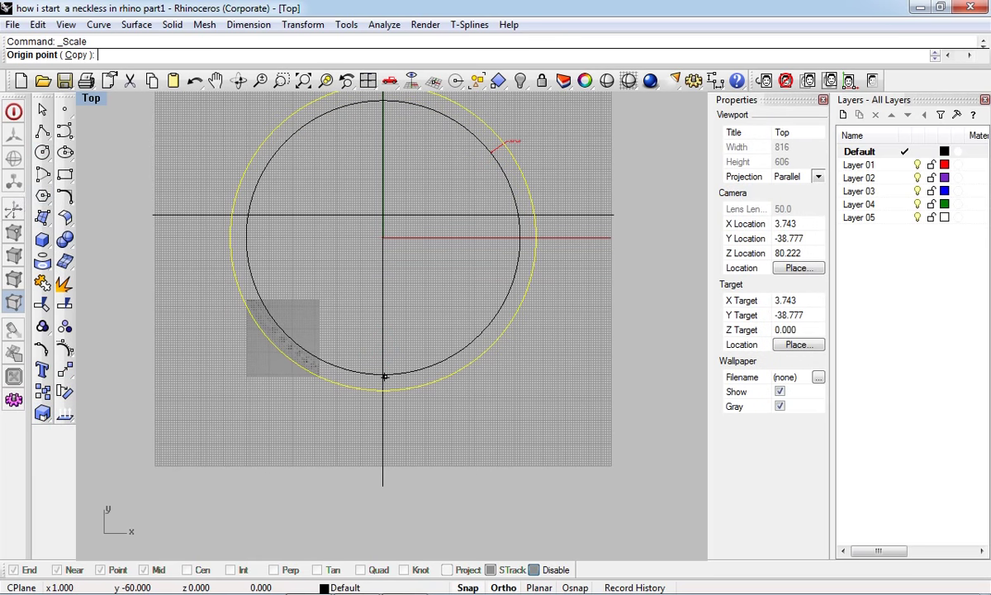
left_click(232, 569)
left_click(383, 391)
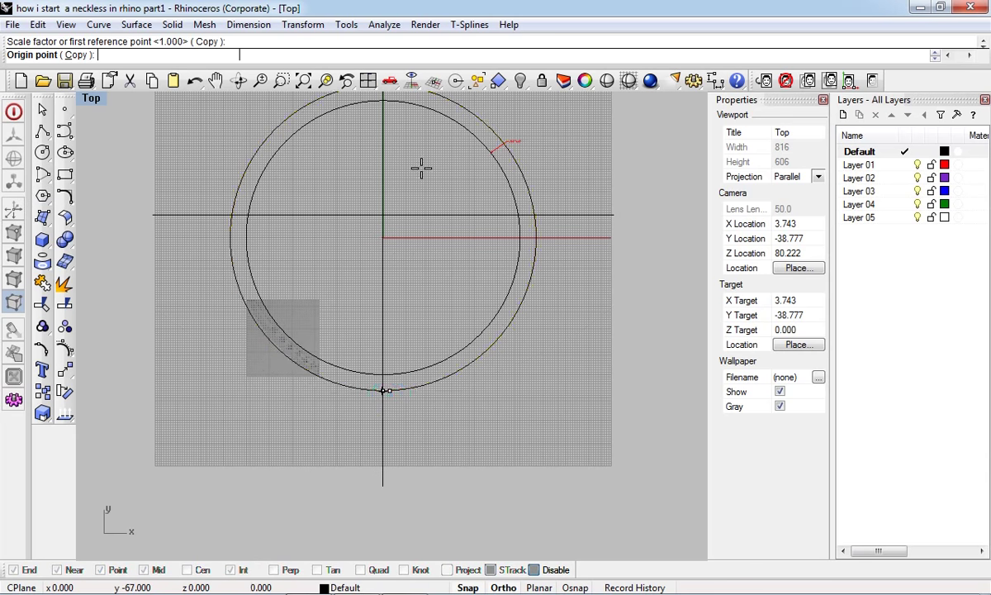
left_click(417, 161)
right_click_drag(414, 242, 437, 351)
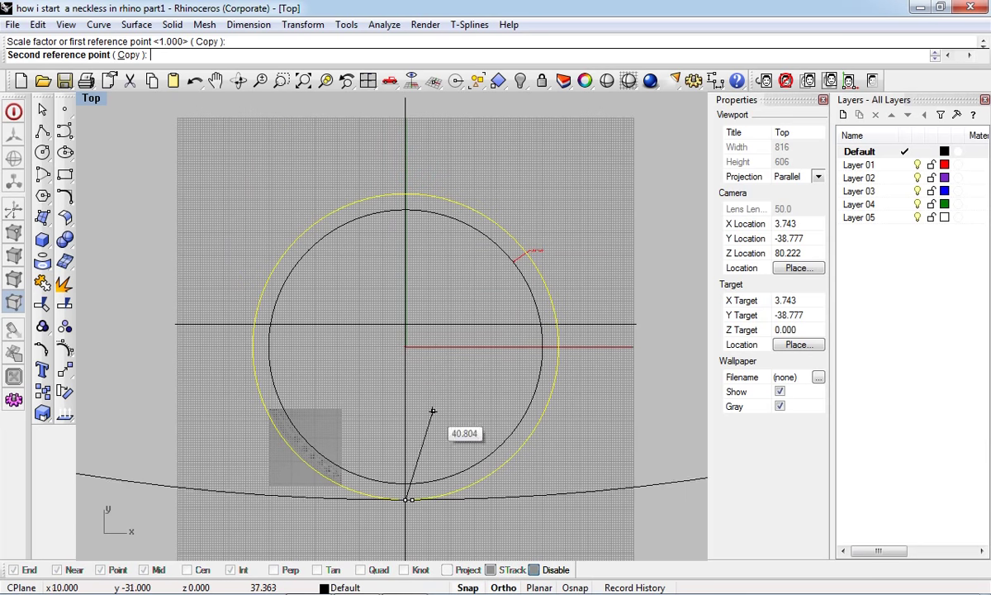
left_click(416, 434)
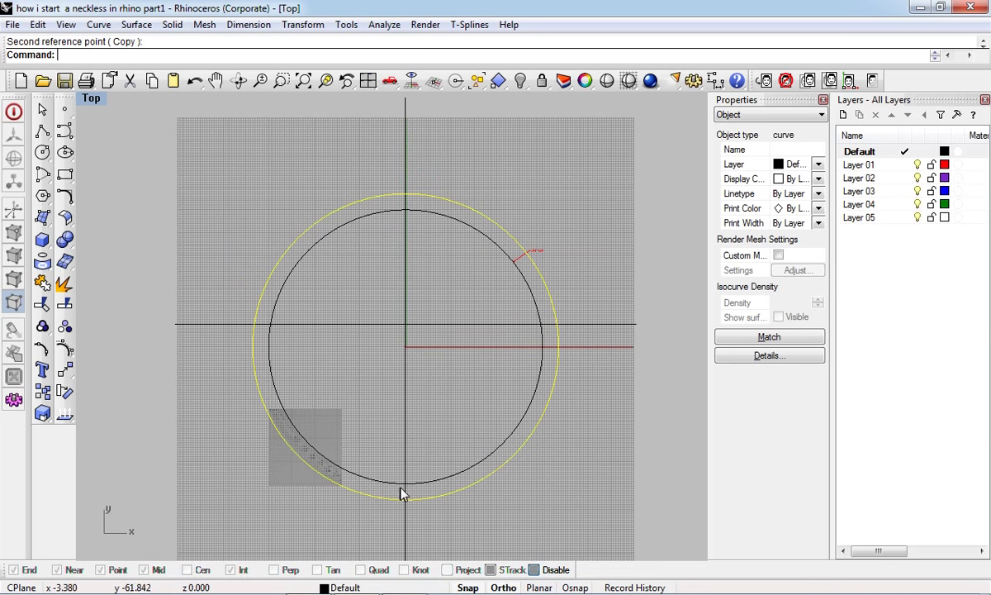
Make a second scaled copy of the circle using reference lengths 132 and 127
left_click(42, 413)
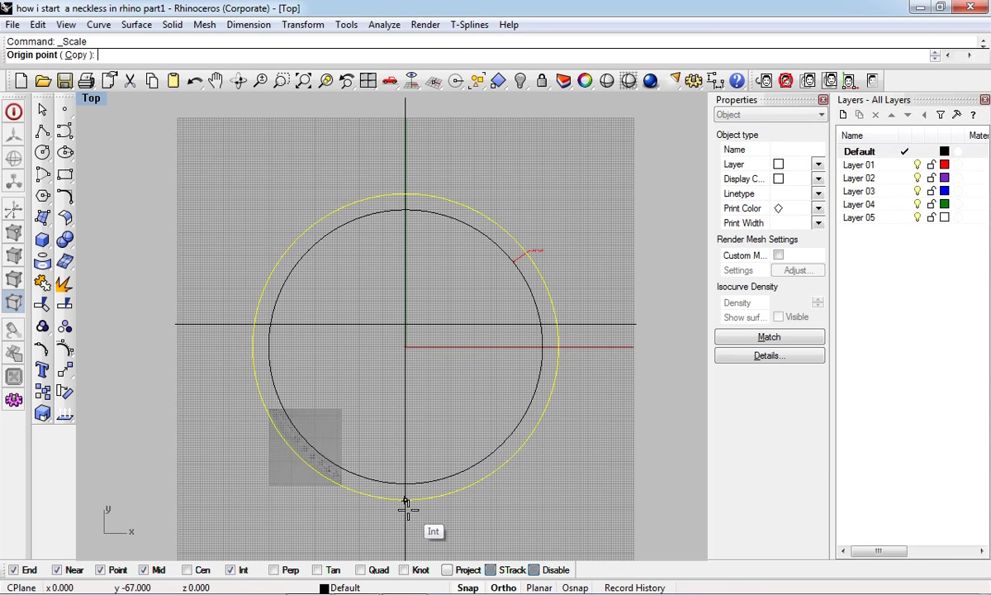
left_click(405, 194)
scroll(406, 194, "up", 3)
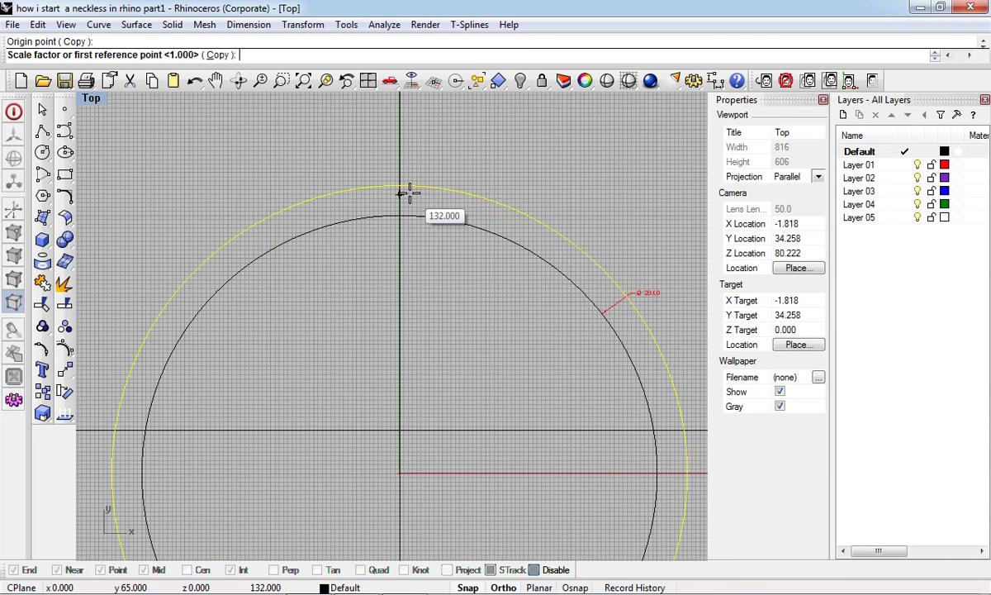
left_click(401, 193)
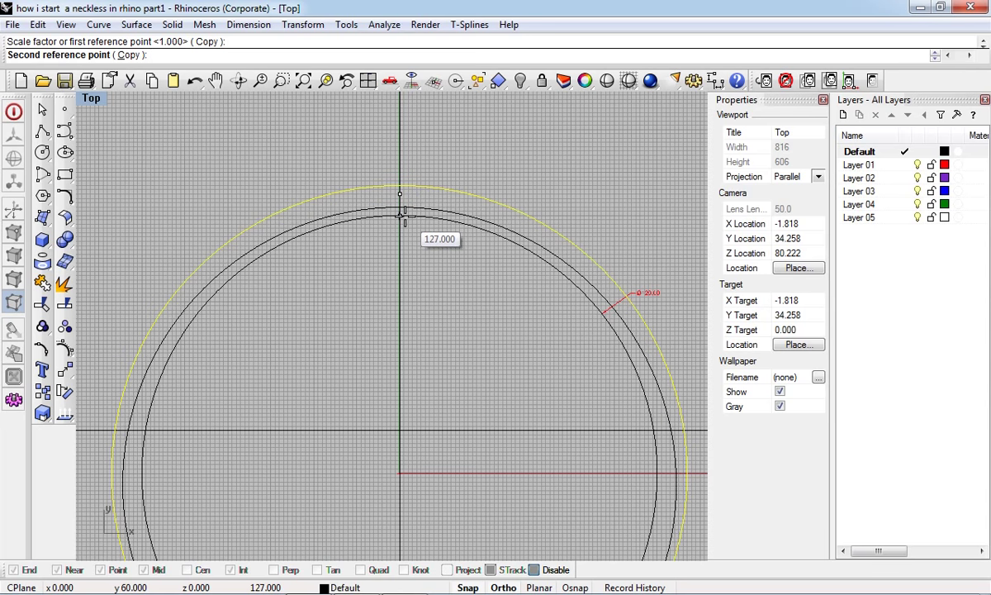
left_click(401, 215)
right_click_drag(564, 420, 323, 265)
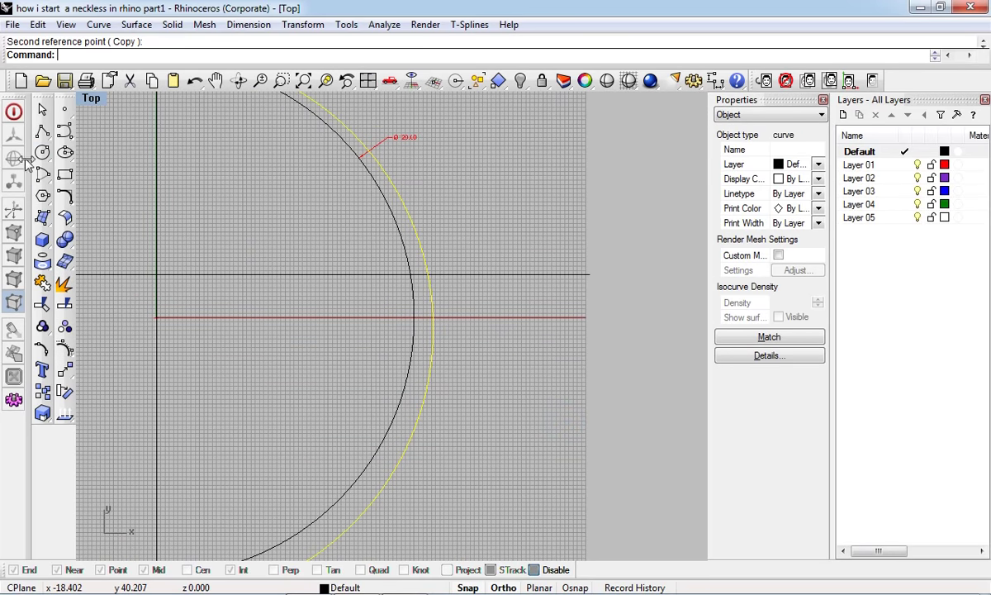
left_click(42, 152)
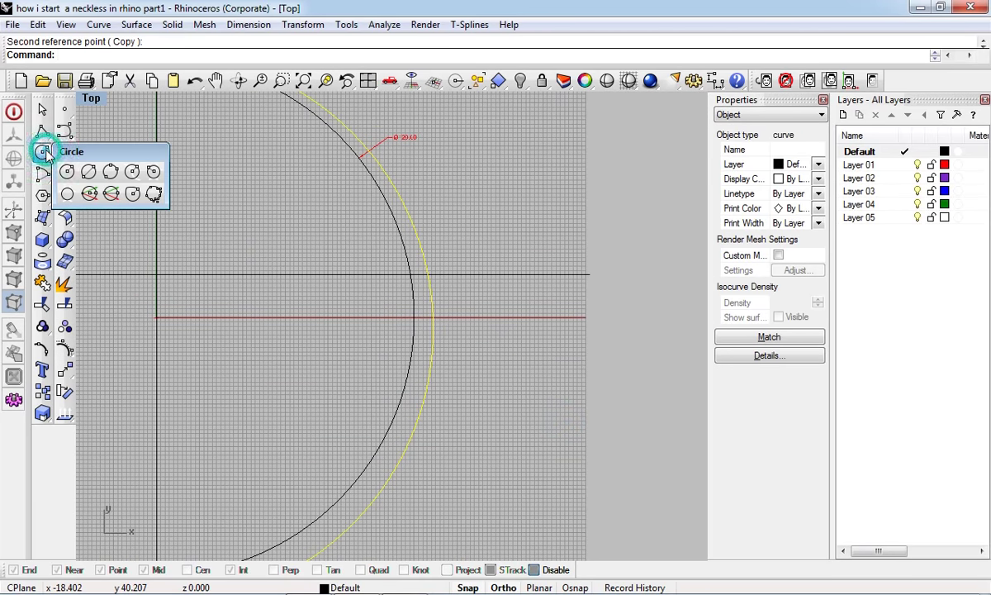
Draw a 2.5-diameter circle starting at the band curve's intersection with the horizontal line
left_click(89, 174)
scroll(410, 285, "up", 6)
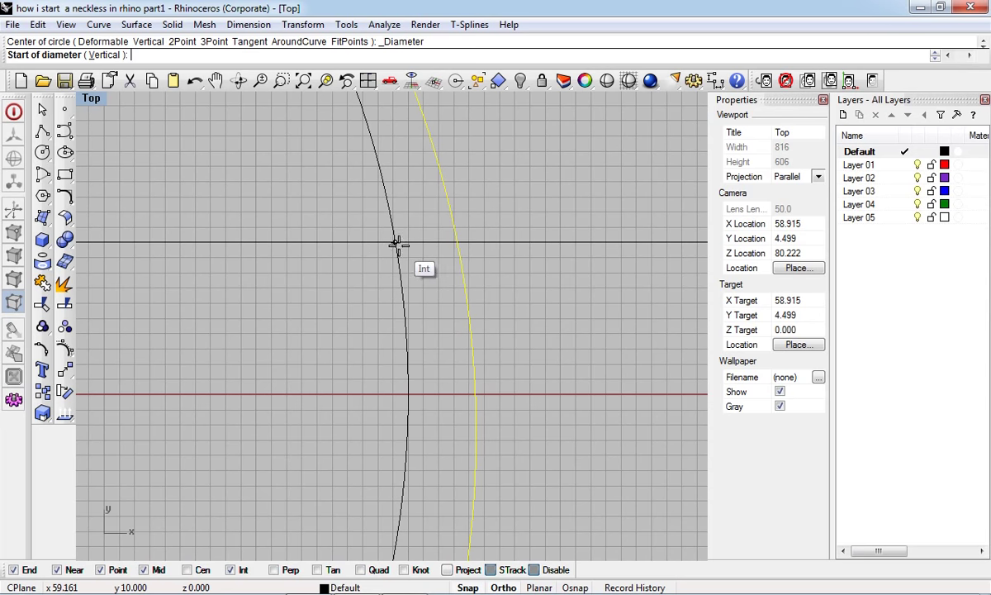
left_click(397, 242)
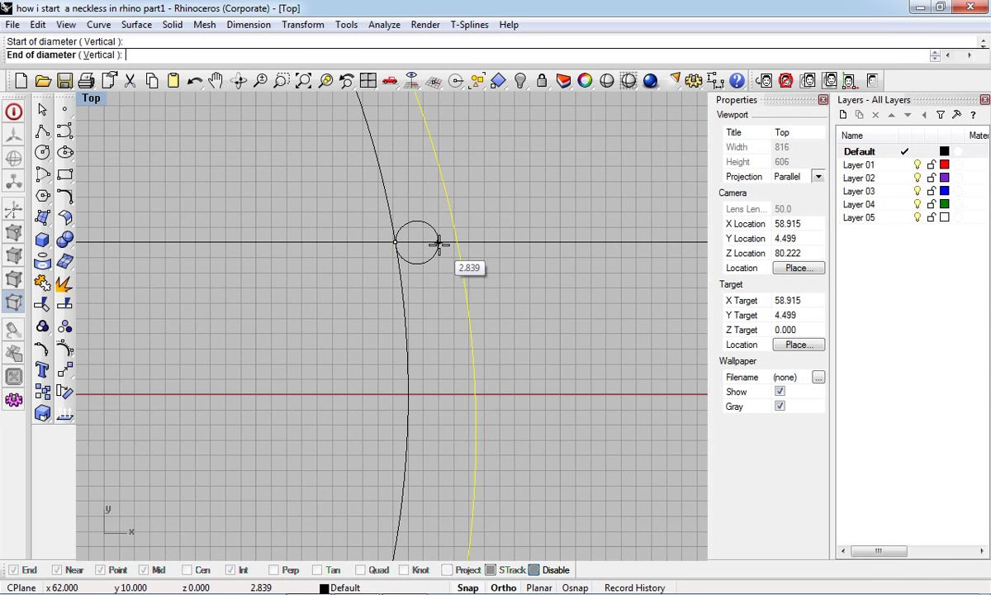
type("2.5")
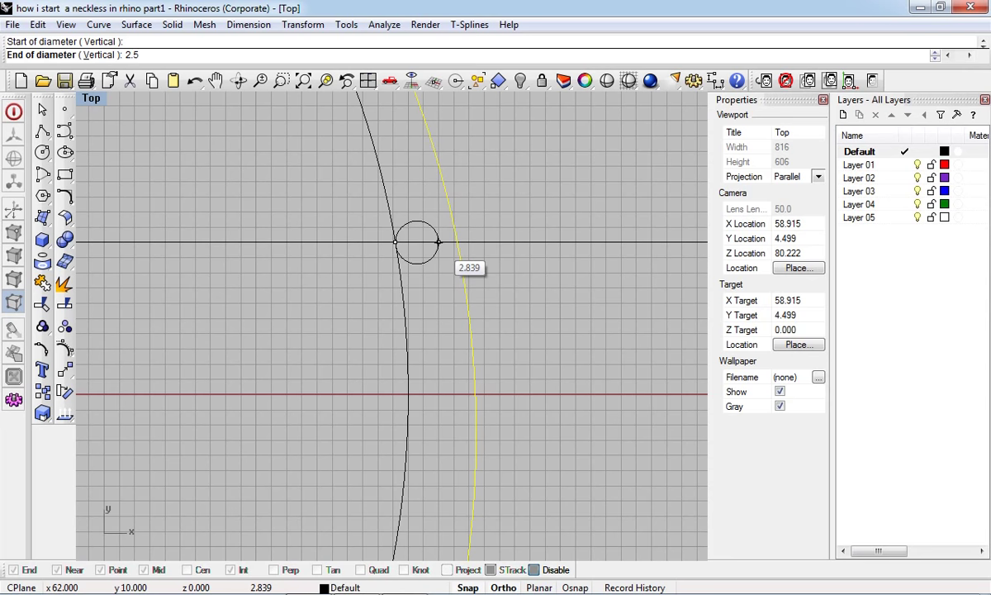
key("Return")
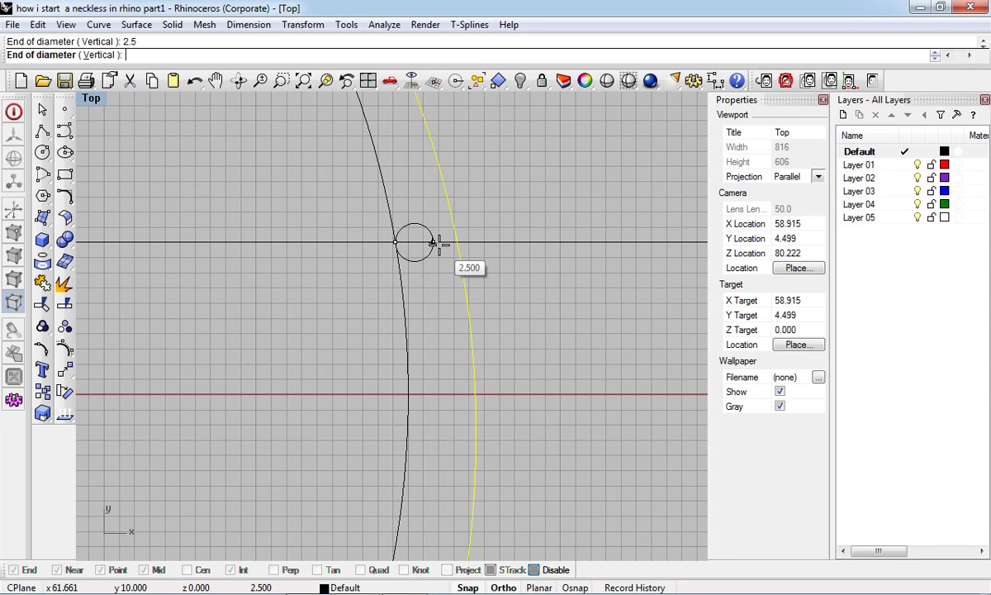
key("Return")
left_click(452, 248)
scroll(450, 248, "down", 2)
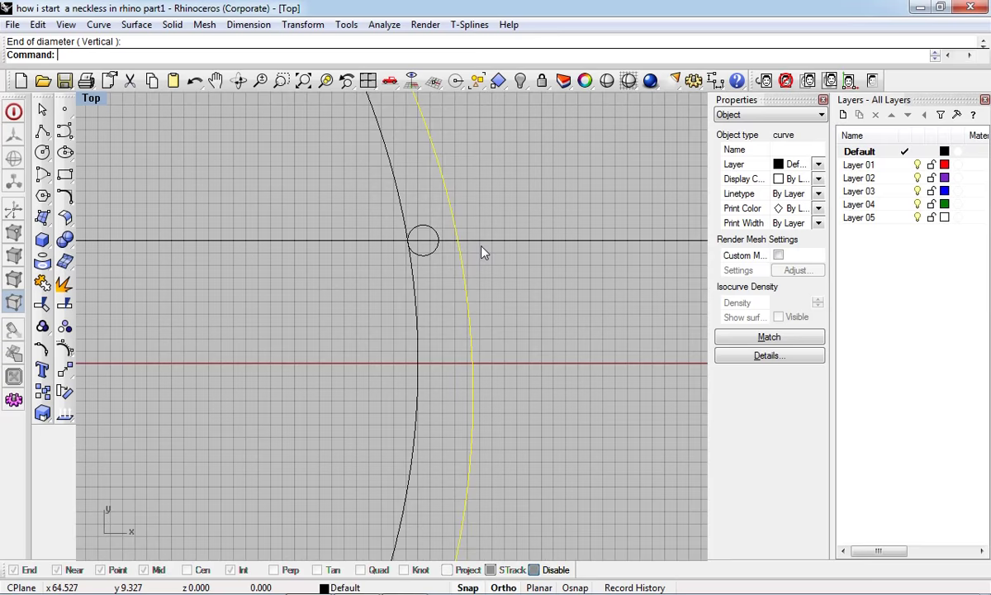
scroll(446, 264, "down", 3)
Make a scaled copy of the band circle with its origin on the yellow circle's bottom
left_click(43, 415)
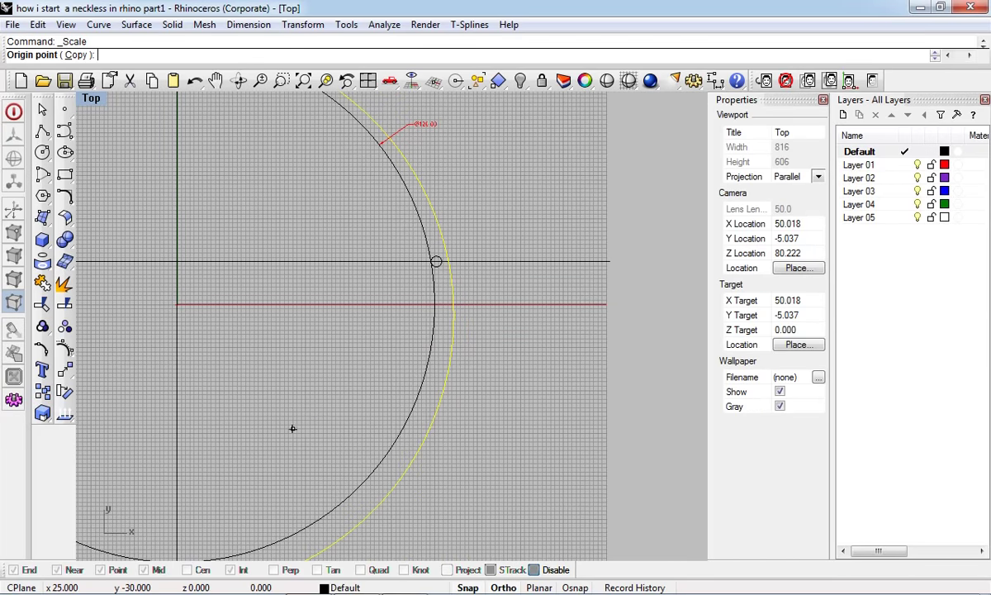
right_click_drag(292, 427, 438, 280)
left_click(322, 447)
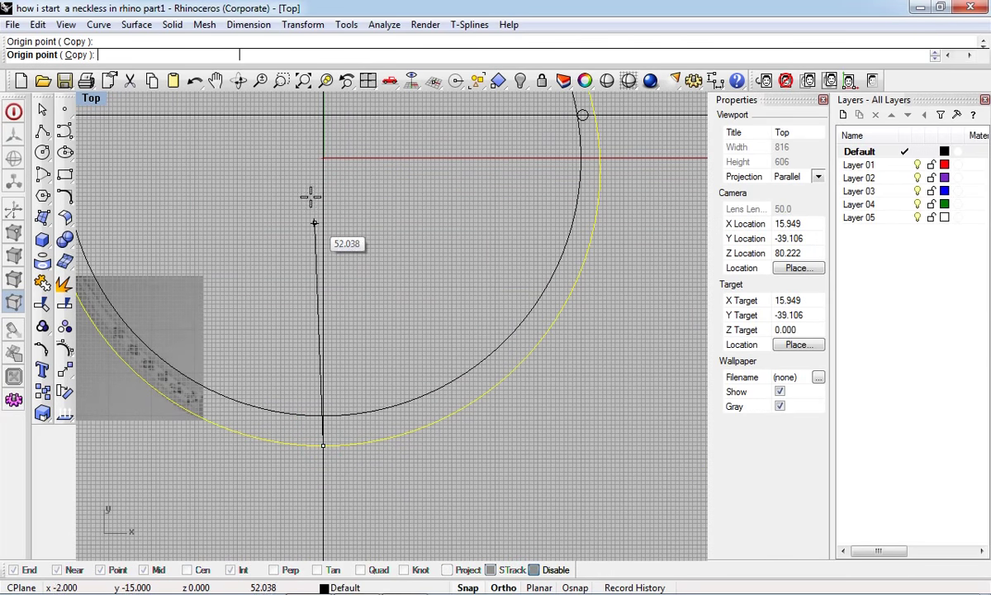
right_click_drag(321, 180, 337, 329)
left_click(340, 169)
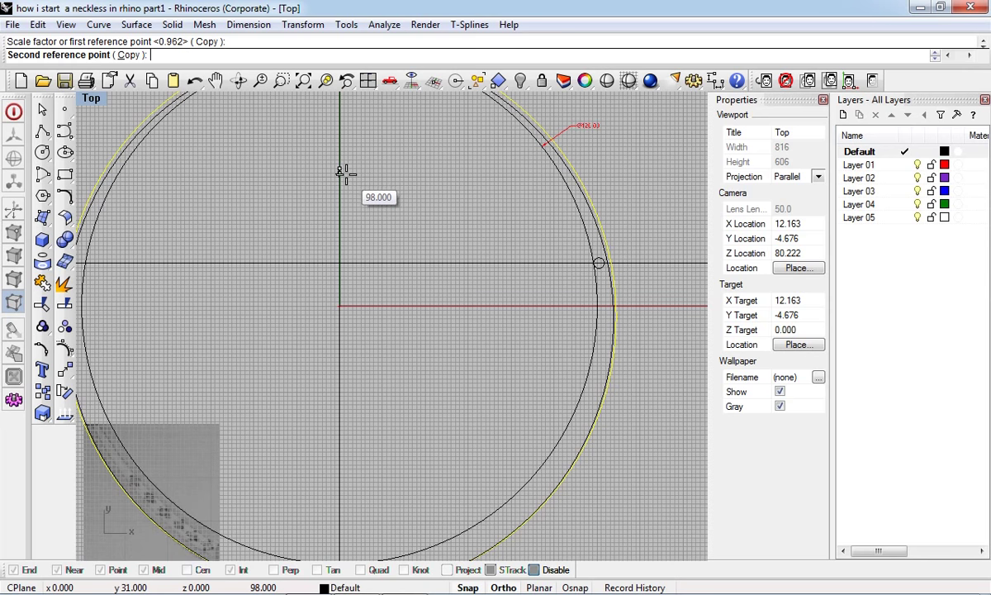
left_click(340, 175)
scroll(363, 388, "down", 3)
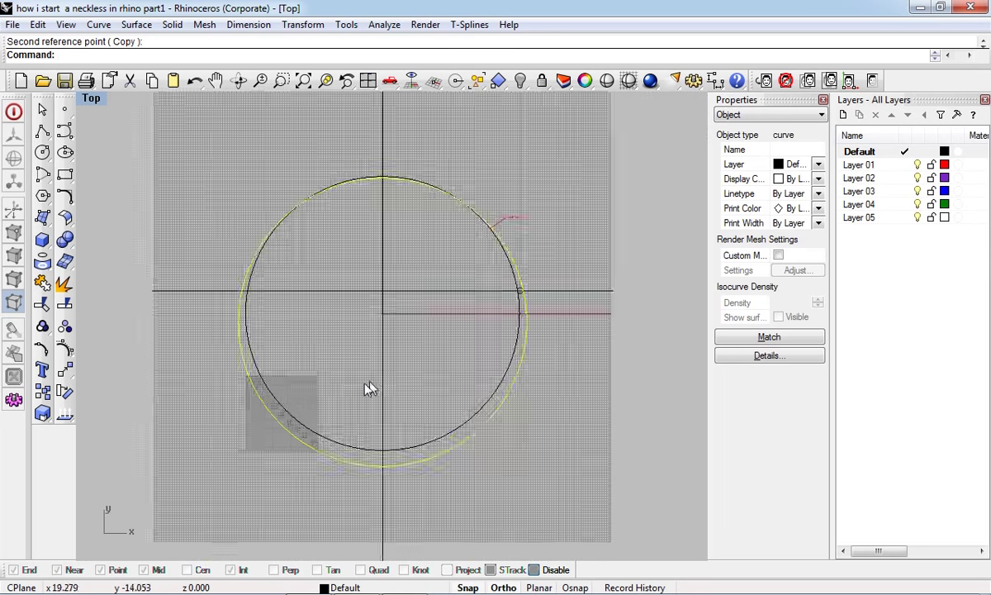
scroll(343, 394, "down", 1)
Repeat Scale with Copy from the circle's bottom so the new copy touches the small circle
key("Return")
left_click(413, 450)
scroll(541, 454, "up", 2)
scroll(542, 454, "up", 2)
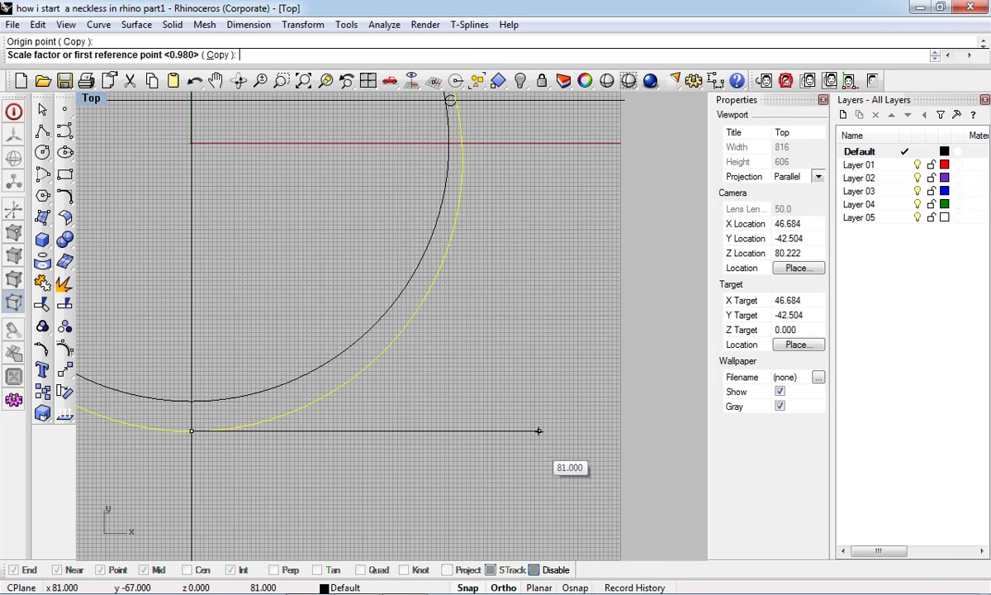
right_click_drag(538, 430, 538, 482)
left_click(538, 482)
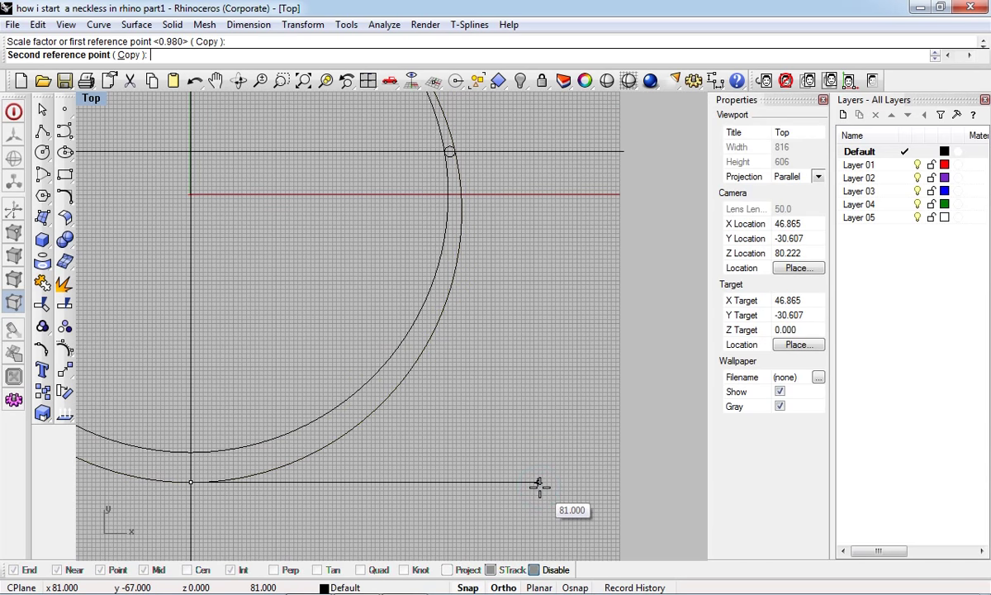
left_click(538, 486)
scroll(449, 166, "up", 2)
right_click_drag(449, 166, 465, 314)
scroll(466, 318, "up", 2)
scroll(443, 290, "up", 1)
scroll(472, 287, "up", 2)
scroll(522, 214, "down", 2)
Clear the selection and select the horizontal line
left_click(551, 226)
left_click(469, 275)
scroll(470, 275, "down", 3)
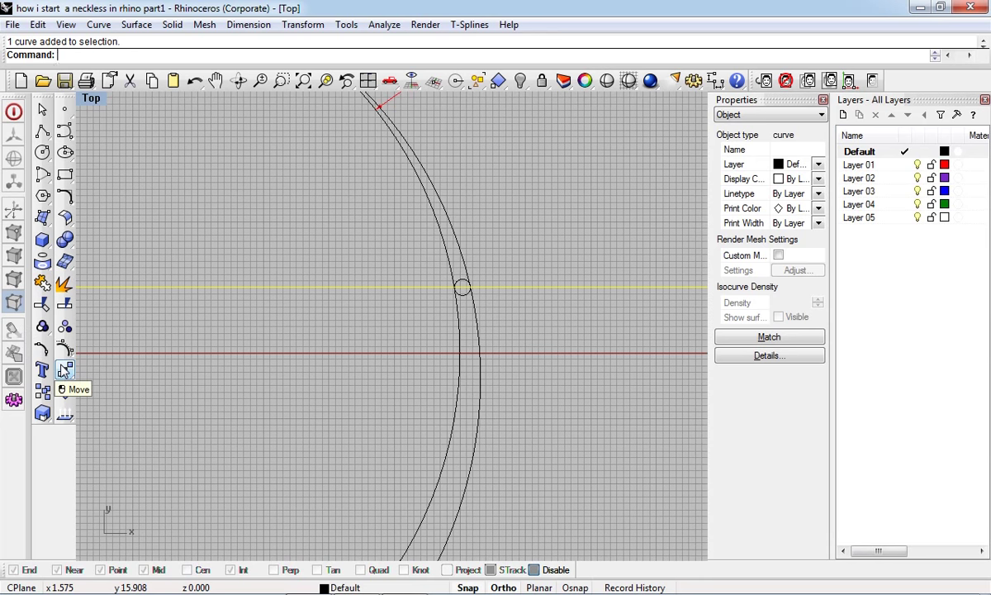
Trim the band curves at the right intersection using the outer circle as cutter
left_click(46, 304)
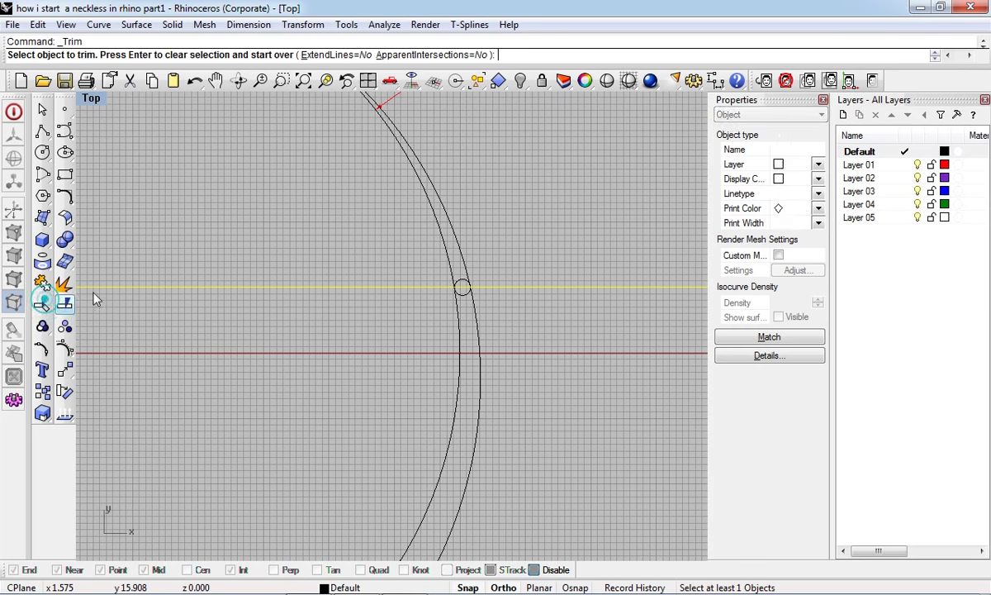
scroll(470, 239, "down", 2)
scroll(465, 163, "down", 2)
left_click(428, 188)
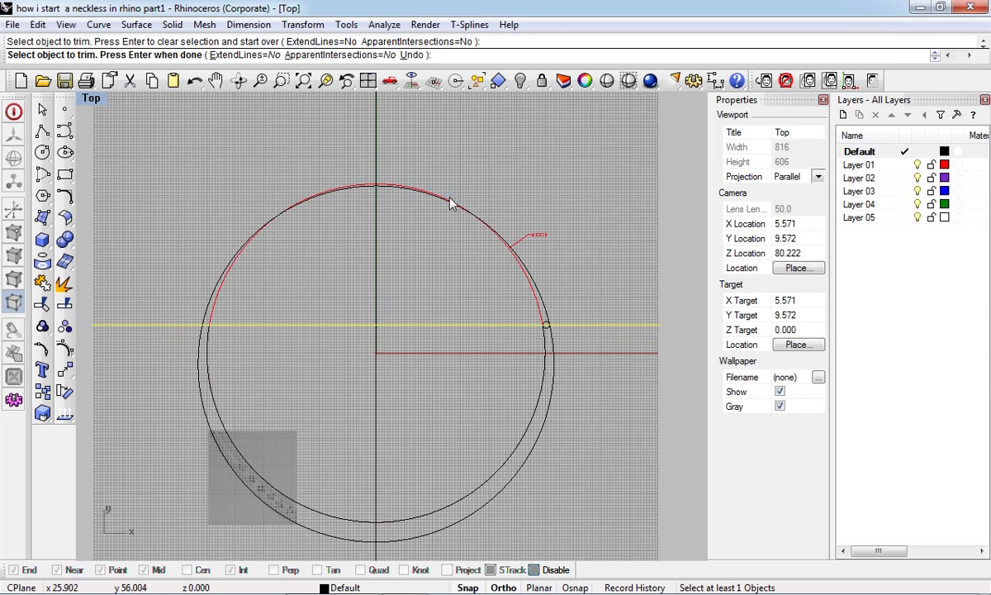
left_click(556, 328)
scroll(557, 339, "up", 1)
key("Return")
scroll(553, 330, "up", 3)
scroll(533, 313, "up", 2)
Delete the small circle
left_click(533, 307)
scroll(534, 311, "down", 2)
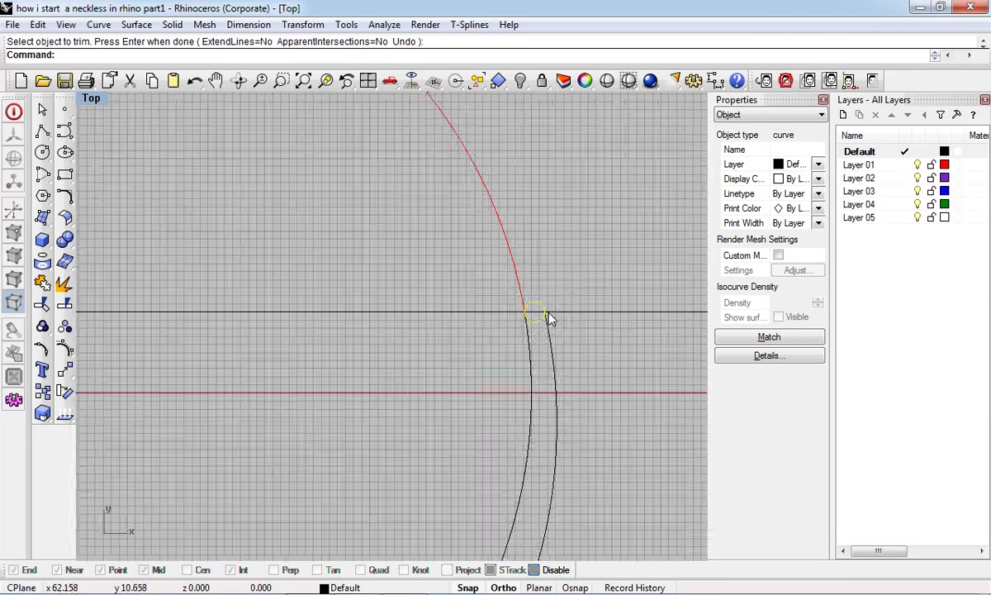
scroll(548, 316, "down", 1)
key("Delete")
scroll(546, 327, "up", 3)
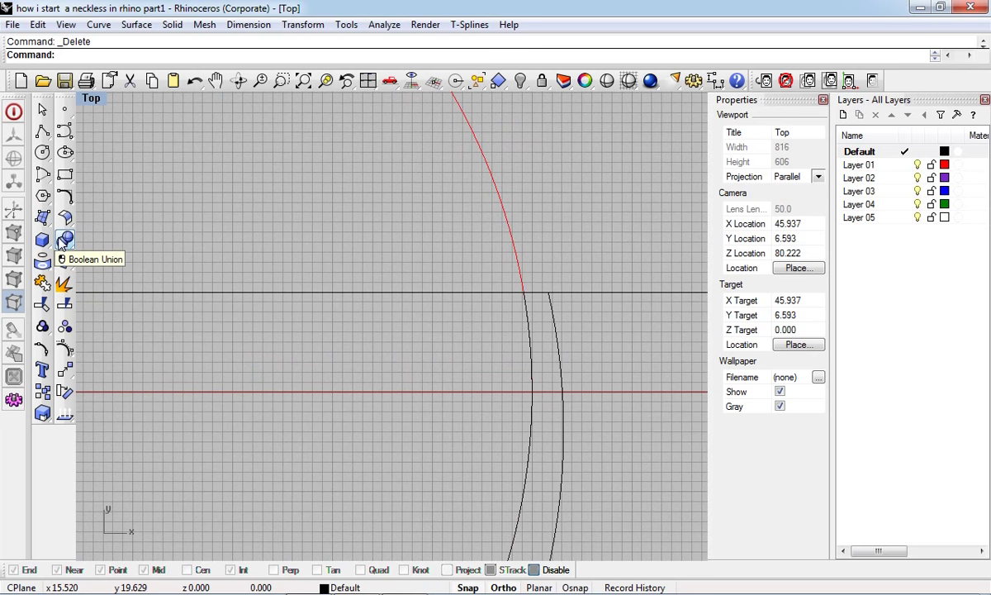
left_click(60, 240)
left_click(42, 239)
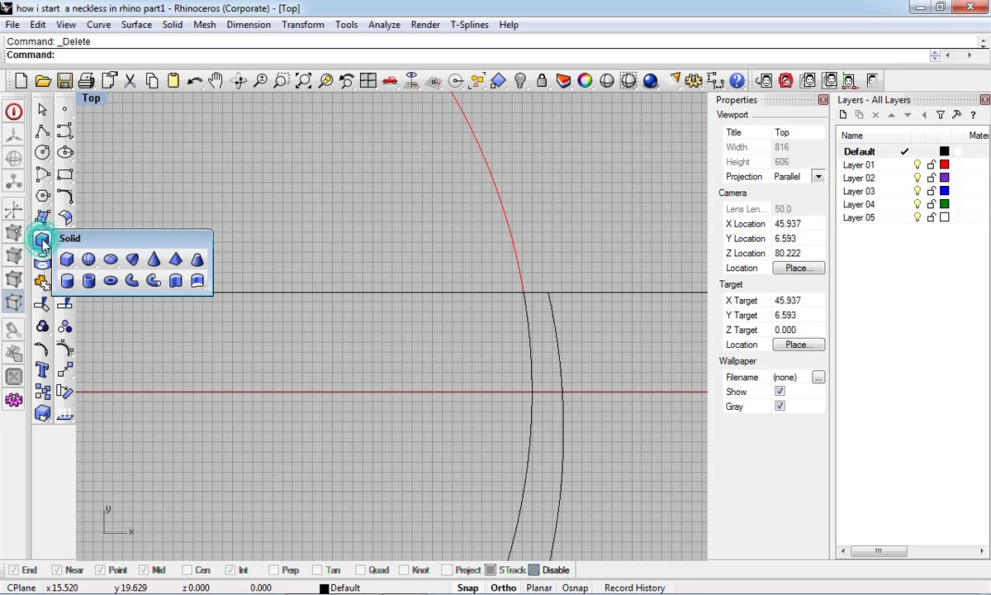
left_click(110, 282)
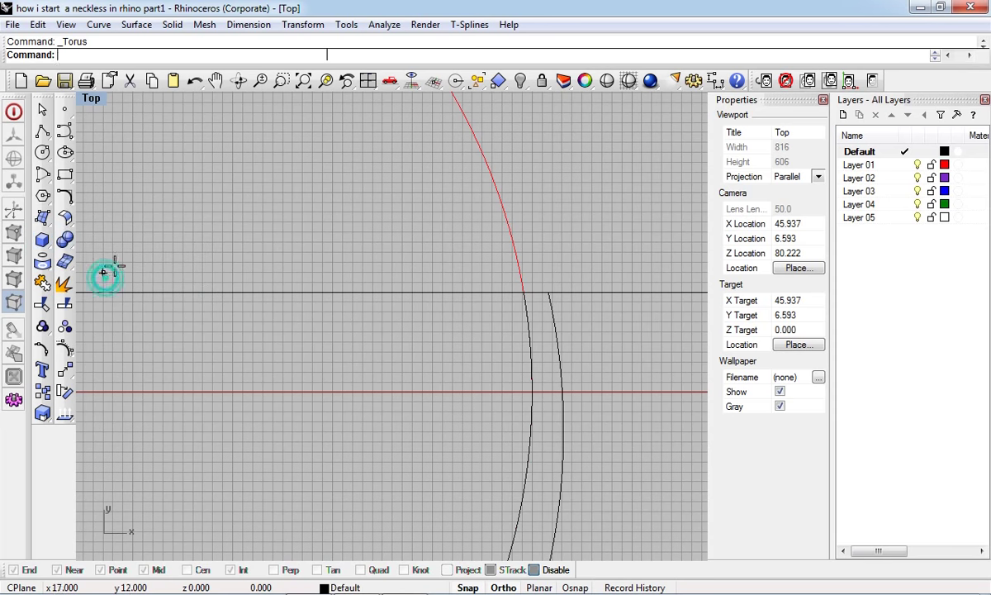
left_click(540, 275)
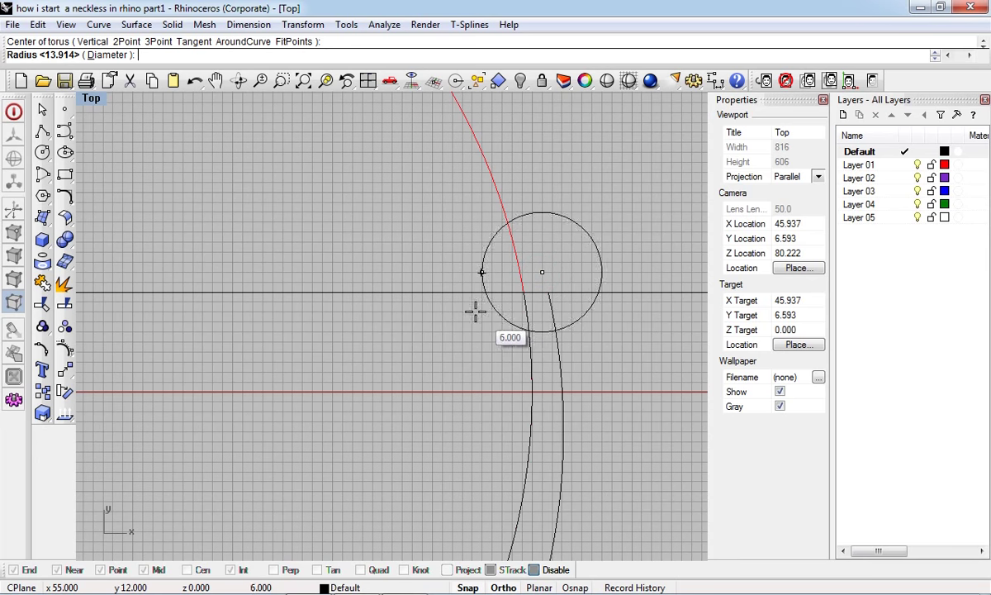
key("Return")
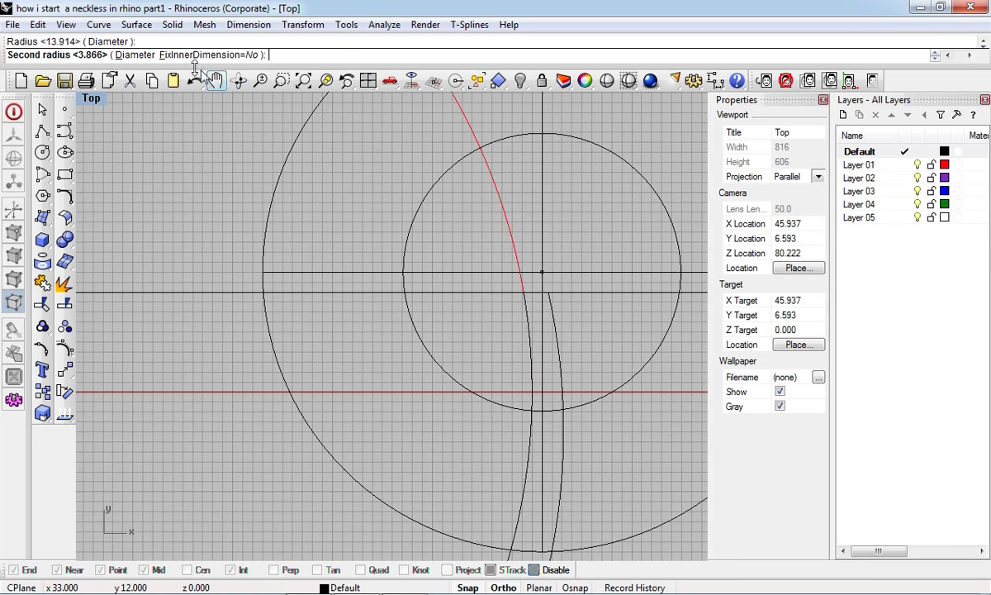
left_click(136, 55)
type("2.5")
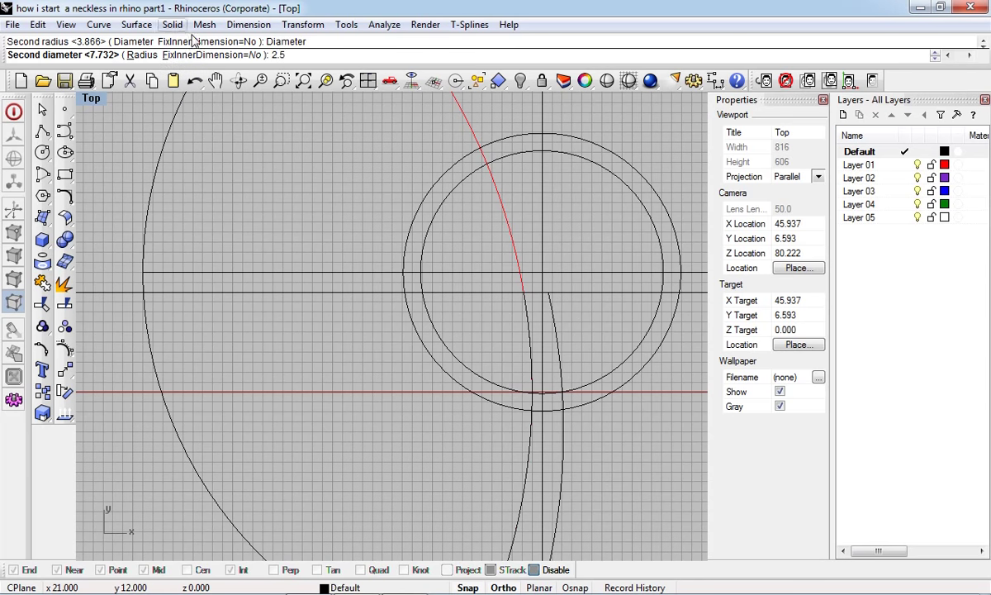
key("Return")
scroll(462, 272, "down", 4)
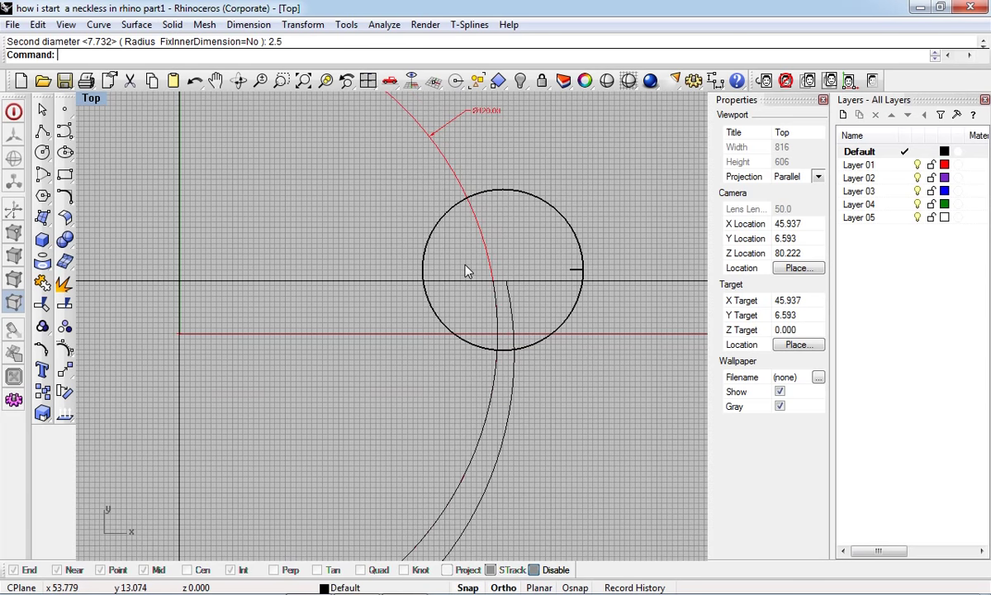
key("ctrl+z")
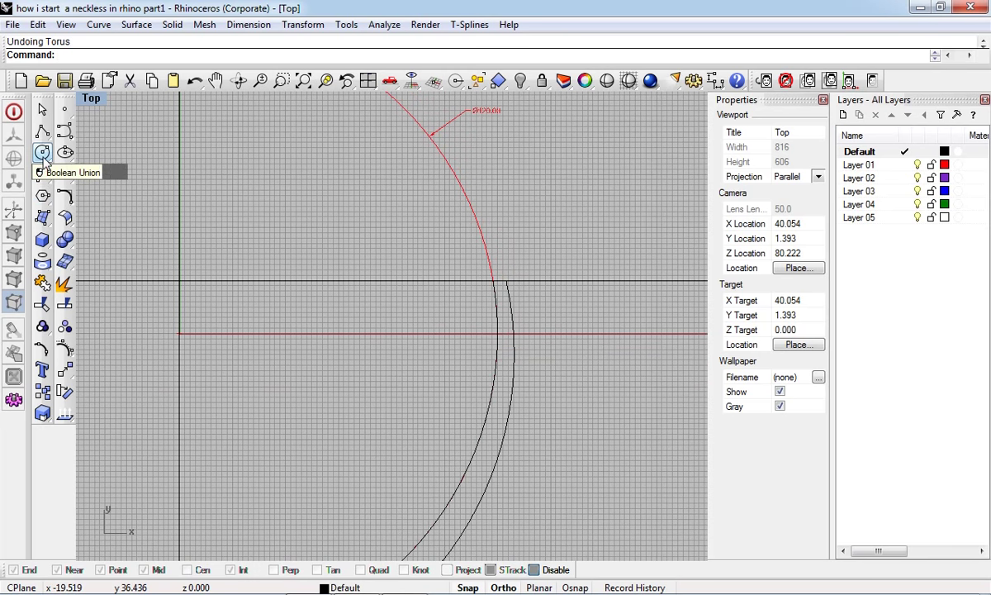
Draw a small 2.5-diameter circle near the end of the band curves
left_click(43, 152)
left_click(496, 259)
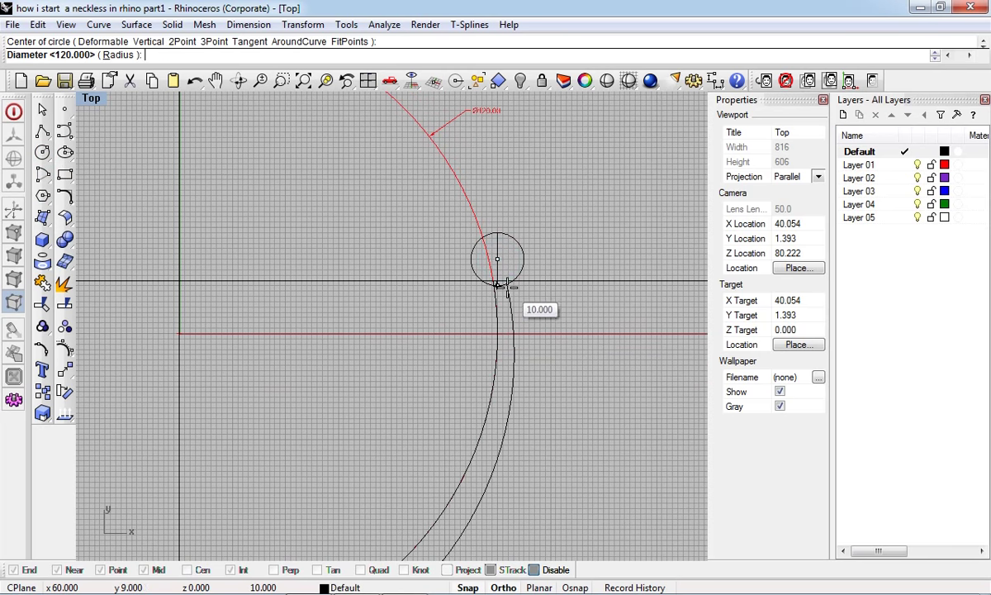
type("2.")
type("5")
key("Return")
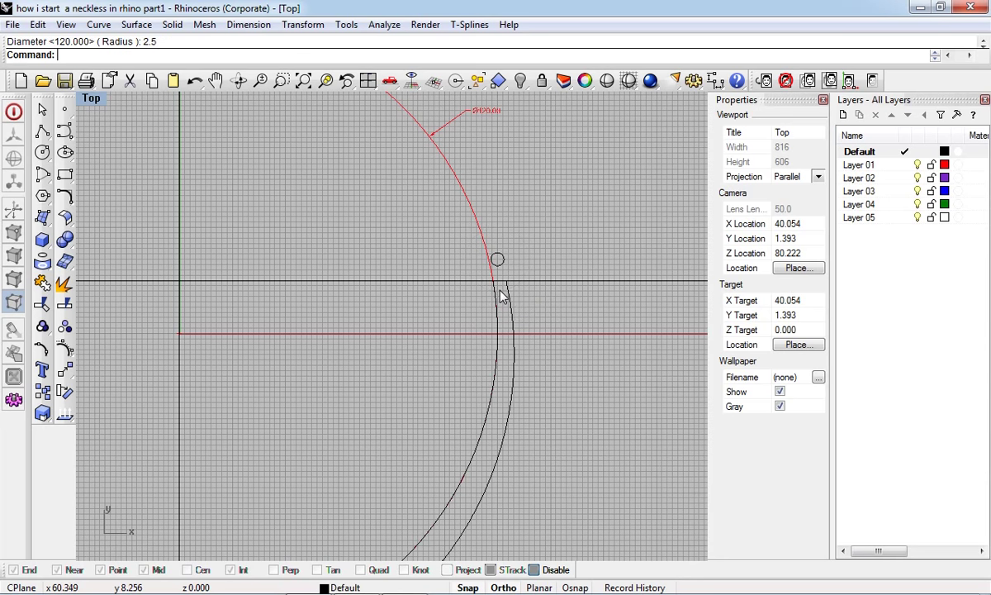
scroll(500, 266, "up", 3)
scroll(518, 243, "up", 2)
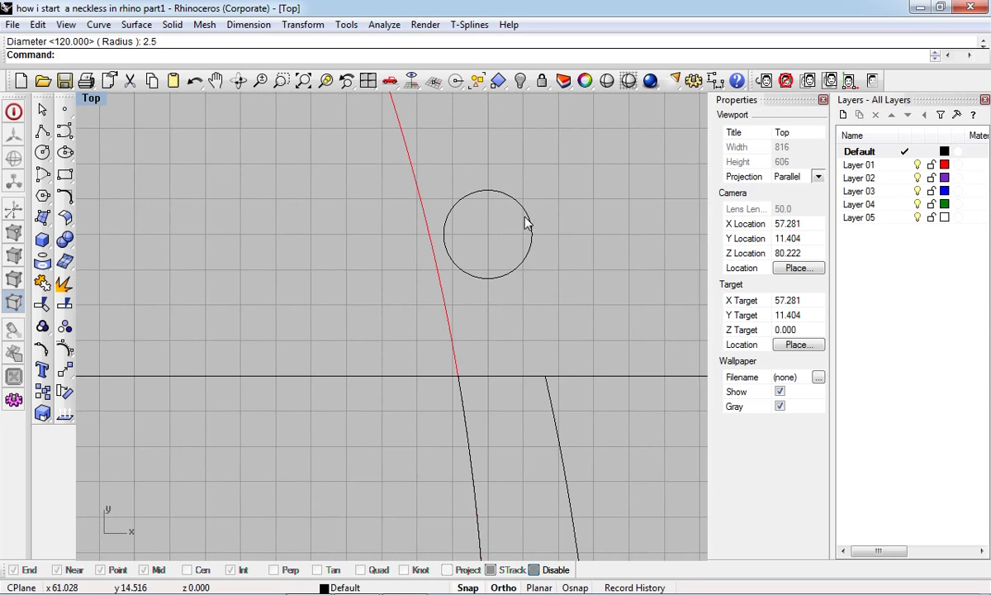
Offset the small circle outward by 0.6 to create a larger concentric circle
left_click(527, 221)
right_click_drag(527, 221, 523, 256)
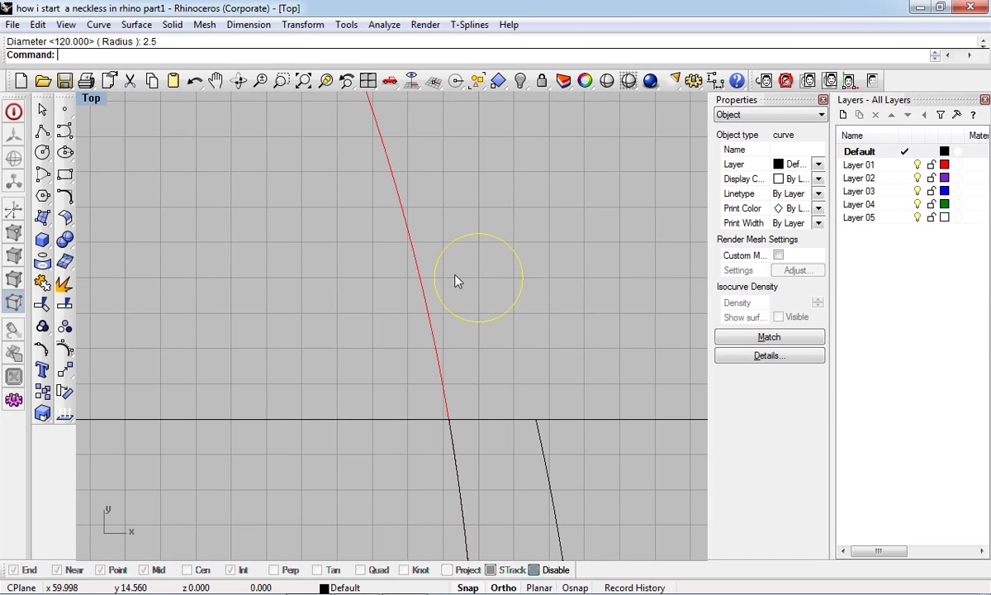
left_click(65, 196)
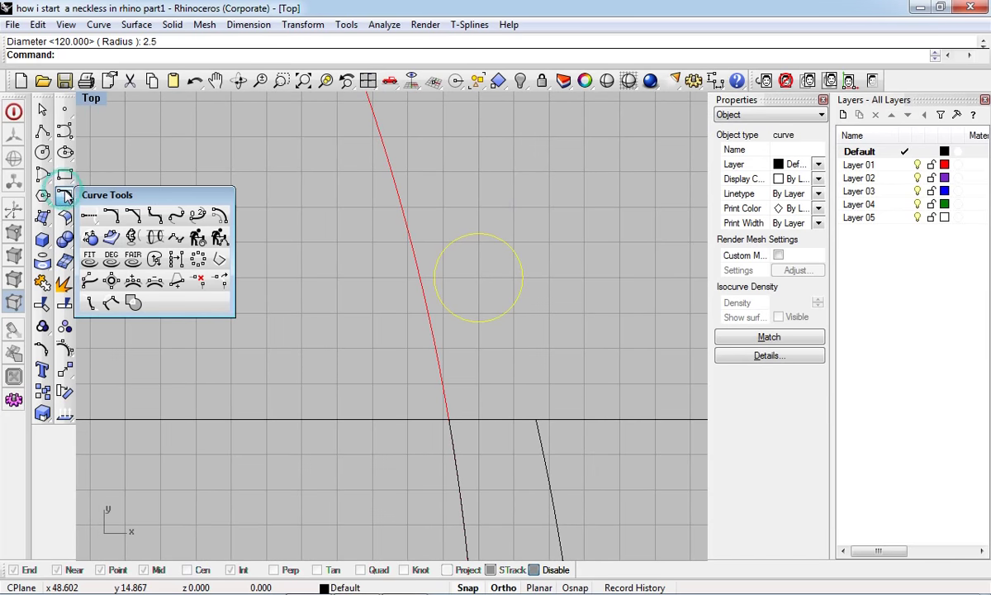
left_click(219, 216)
scroll(545, 238, "up", 2)
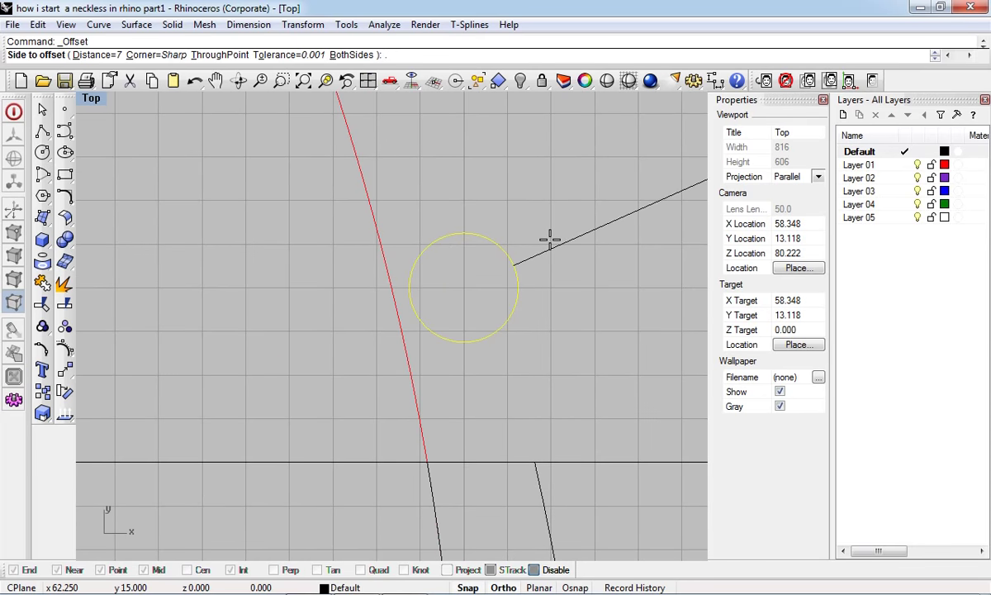
type(".6")
key("Return")
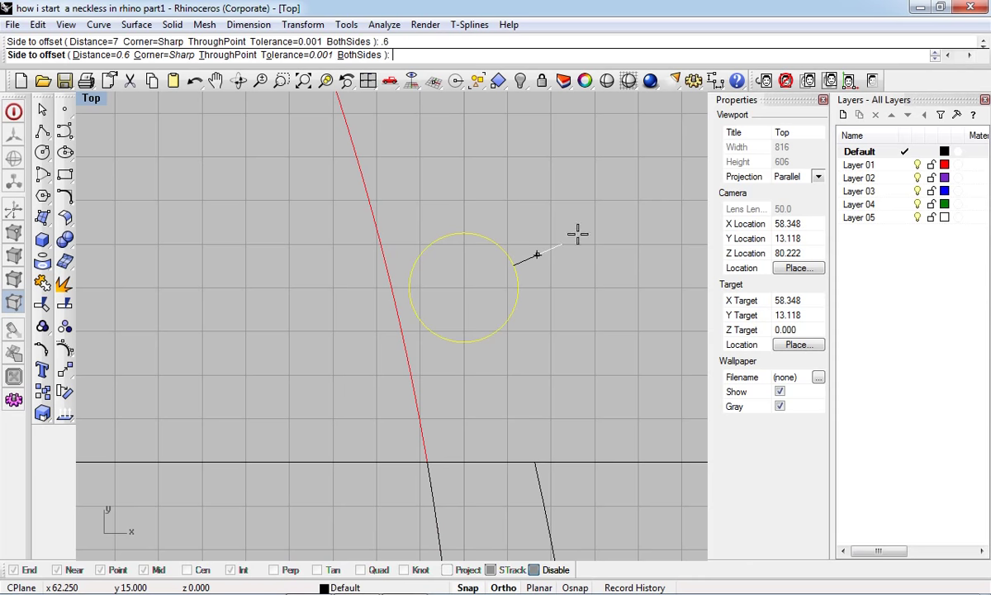
left_click(577, 239)
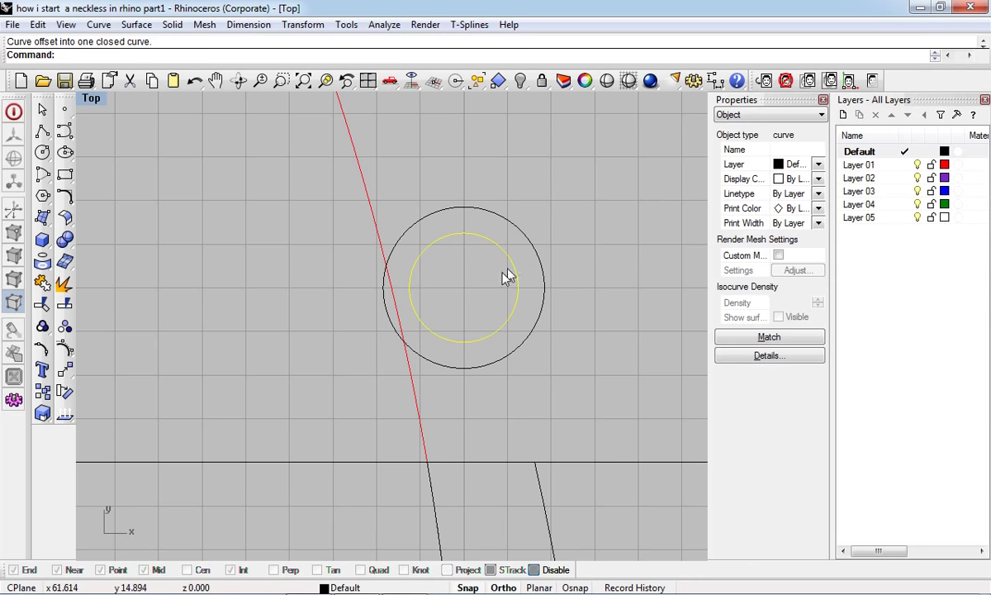
right_click_drag(496, 299, 514, 242)
left_click(559, 241, "shift")
Deselect the circles and make two Torus attempts from the Solid flyout, cancelling each
left_click(595, 270)
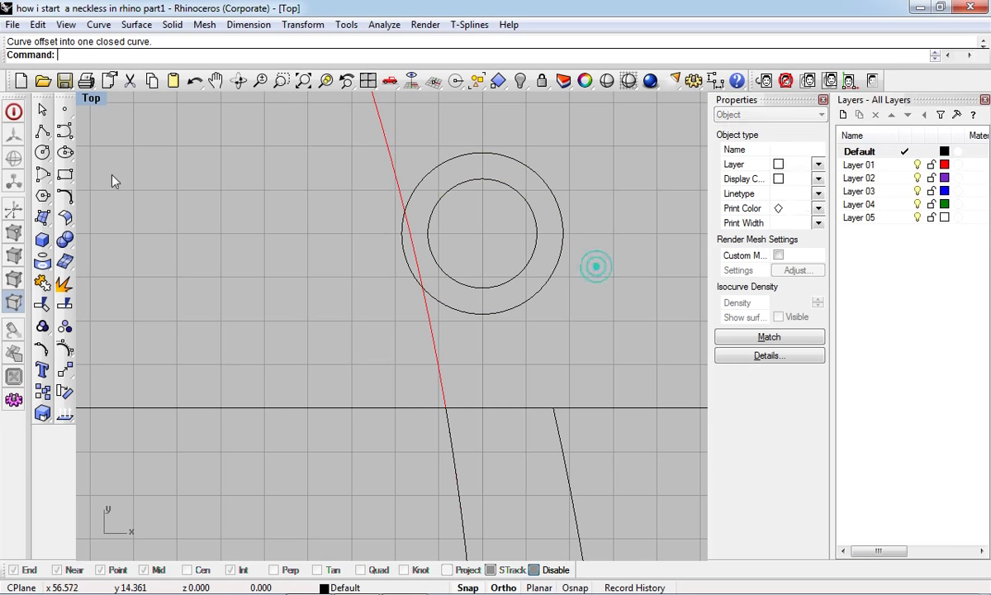
left_click(43, 239)
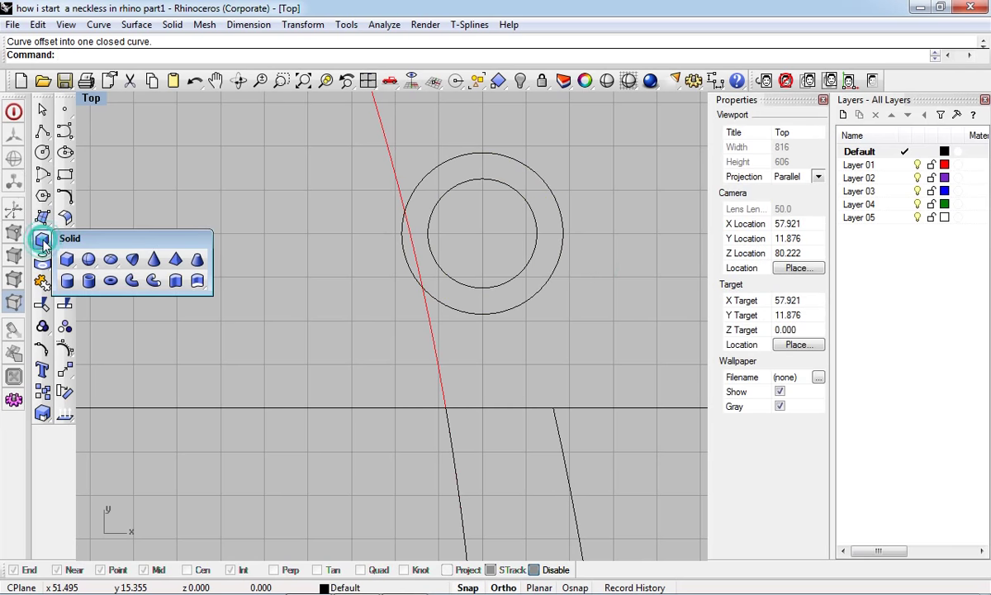
left_click(111, 281)
left_click(91, 276)
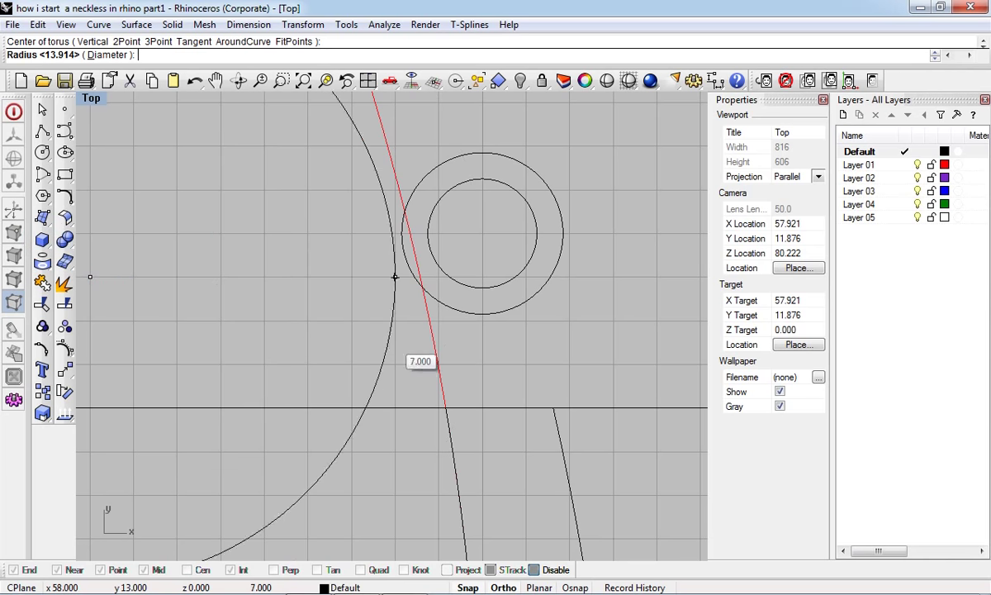
key("Escape")
left_click(65, 261)
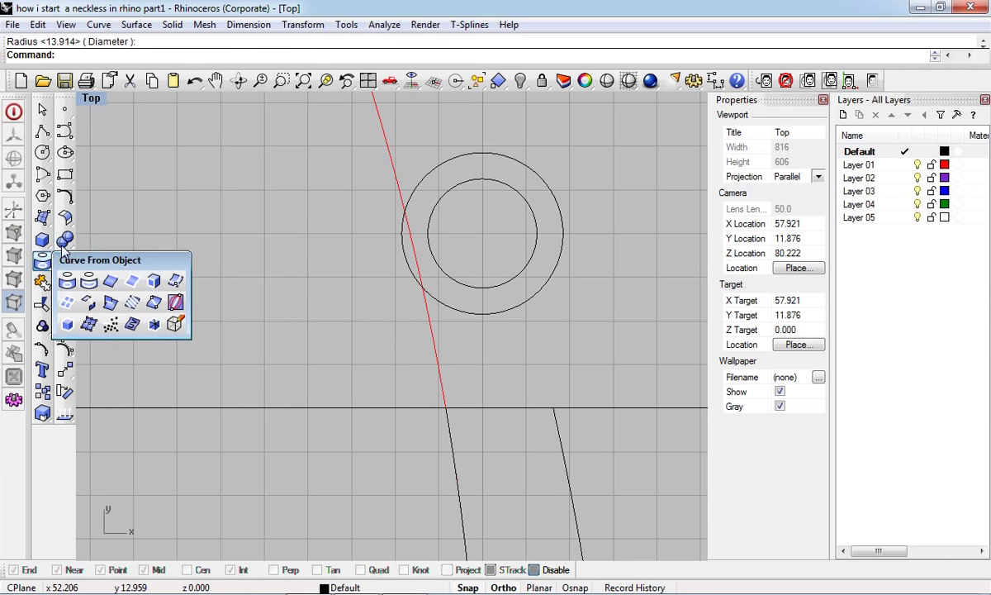
left_click(42, 240)
left_click(111, 278)
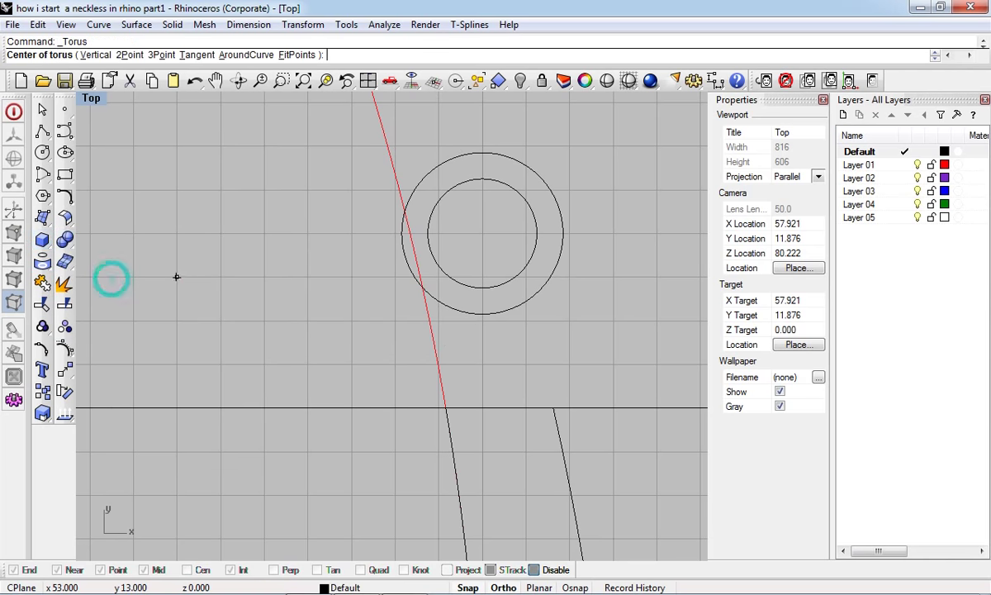
left_click(482, 364)
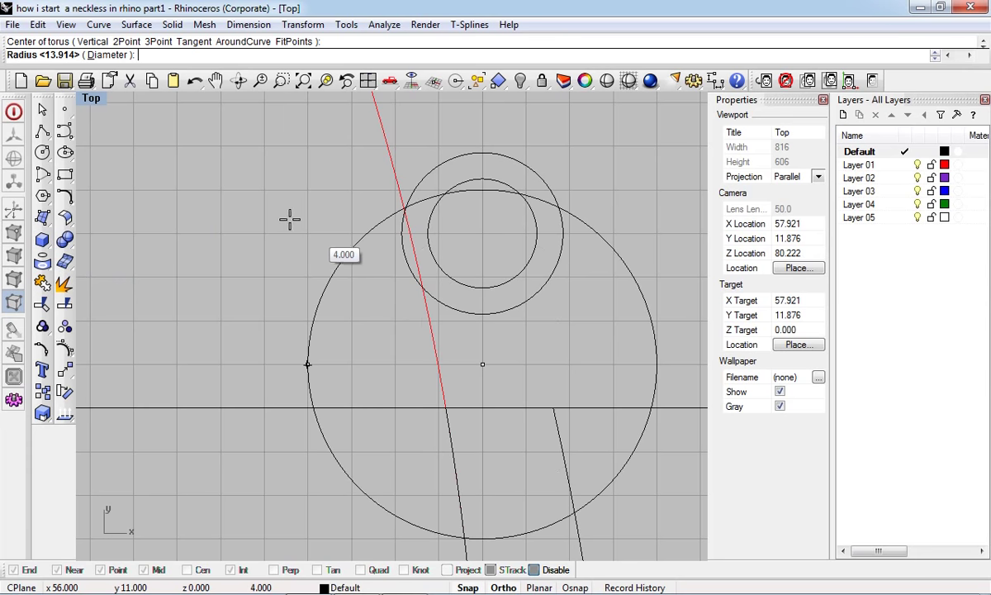
key("Escape")
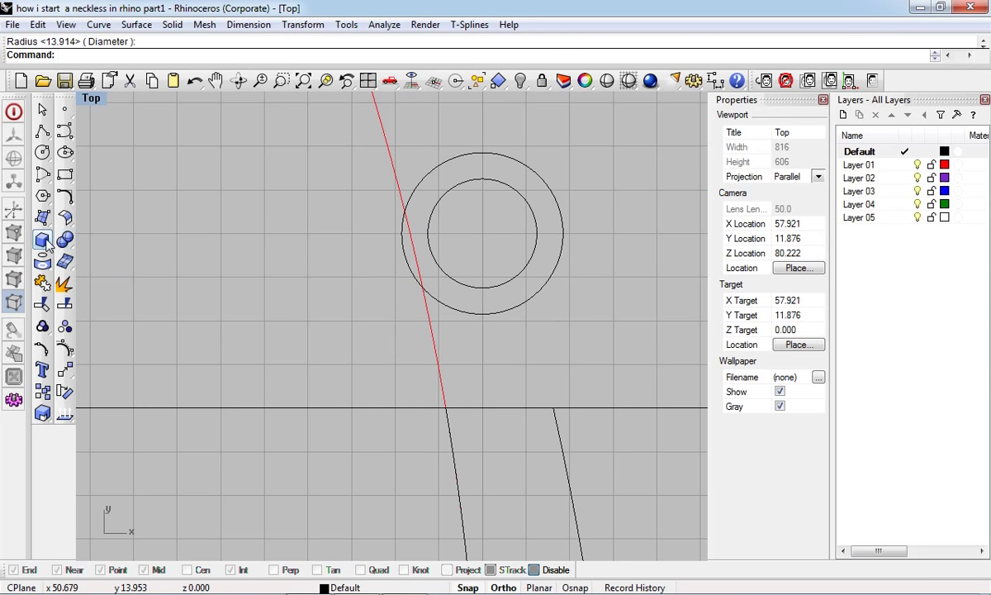
Cancel another stray attempt and start the Torus command again from the Solid flyout
left_click(47, 245)
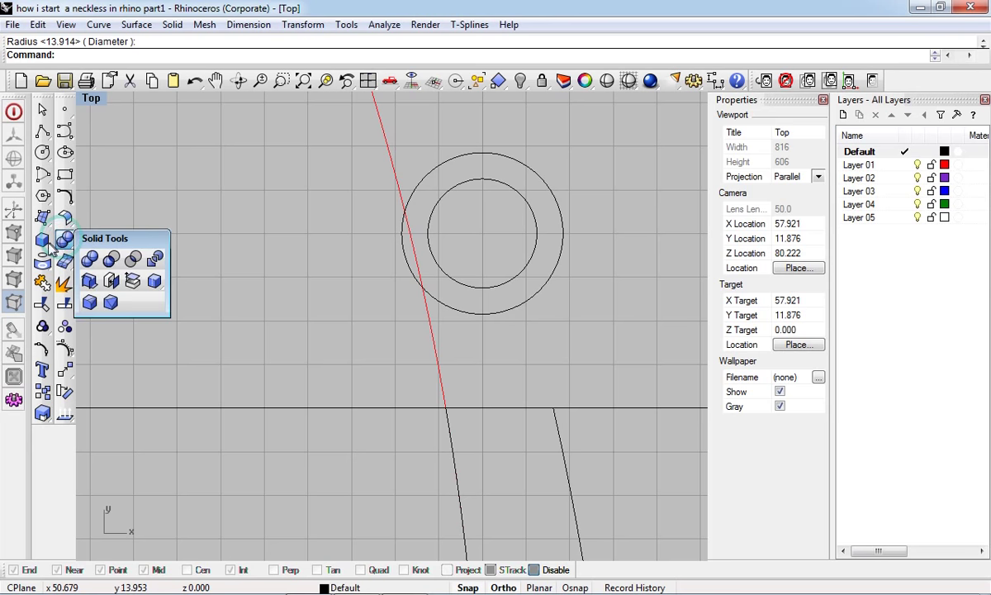
left_click(105, 273)
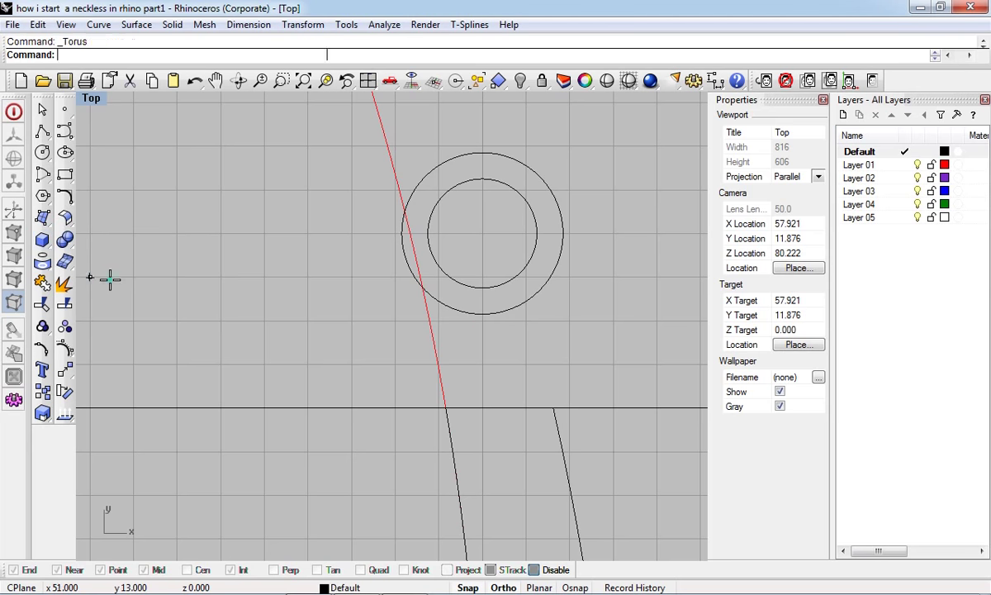
left_click(90, 276)
key("Escape")
left_click(44, 242)
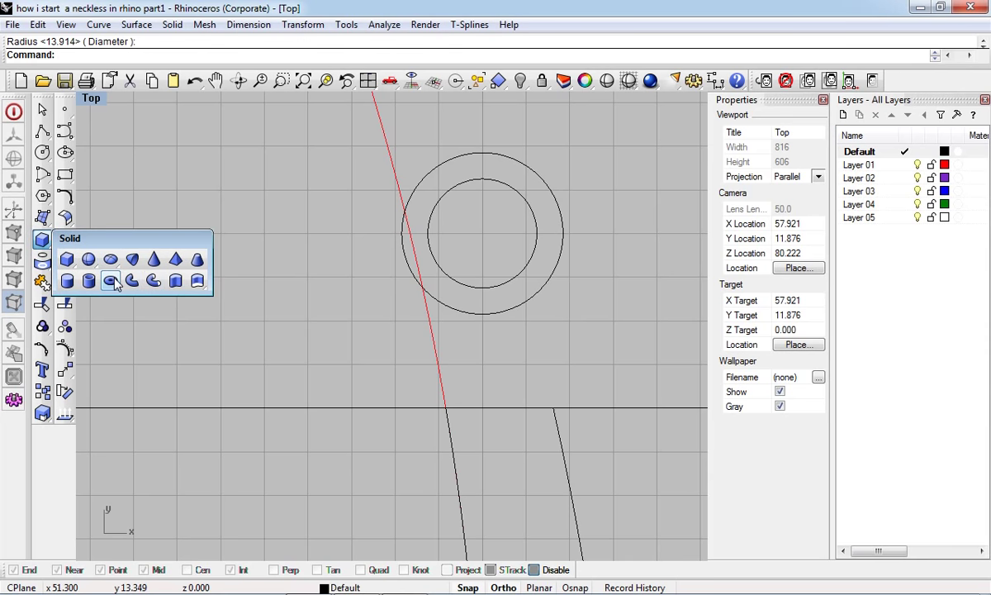
left_click(115, 283)
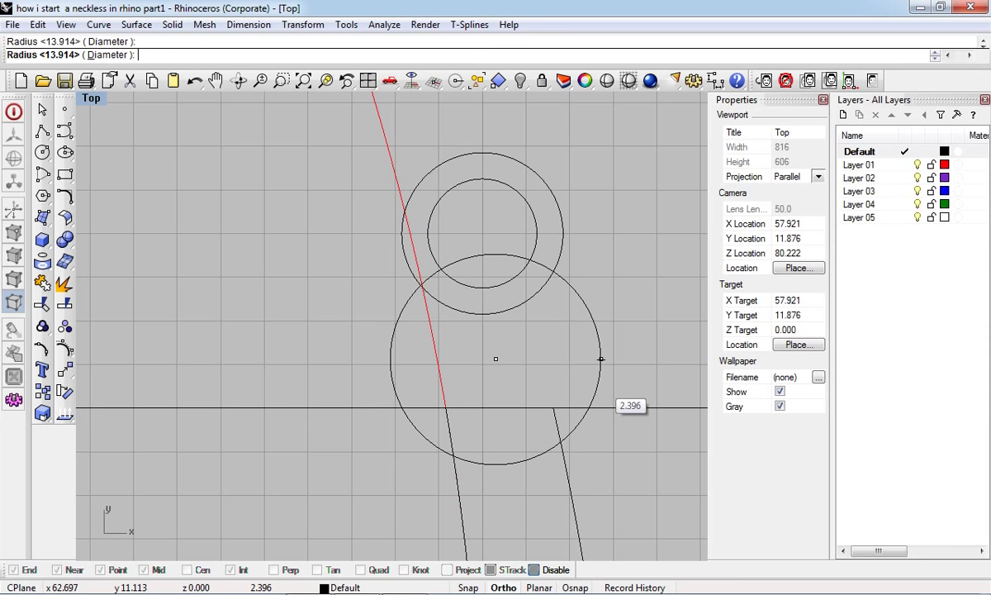
type("2")
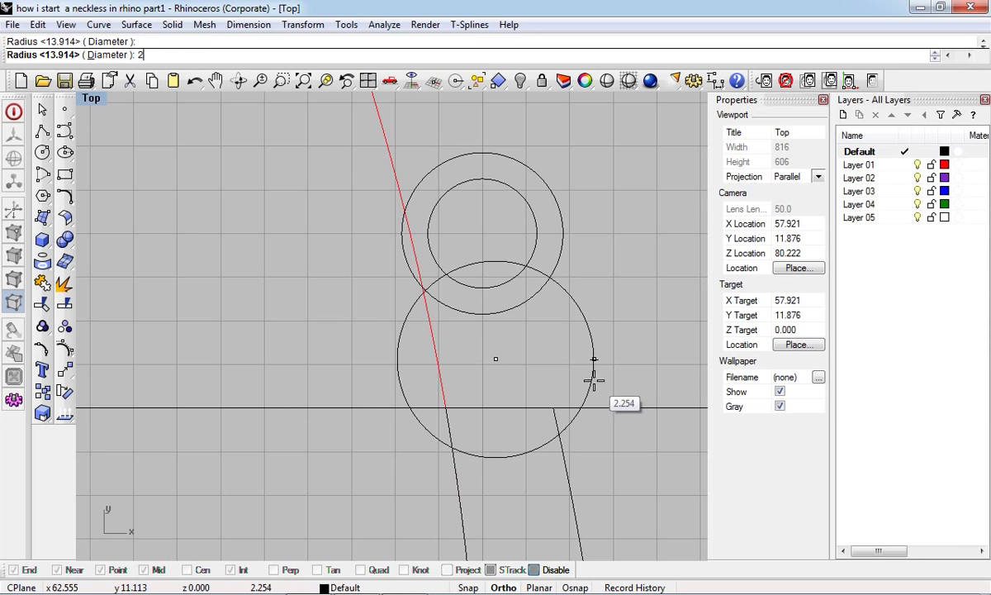
type(".5")
key("Return")
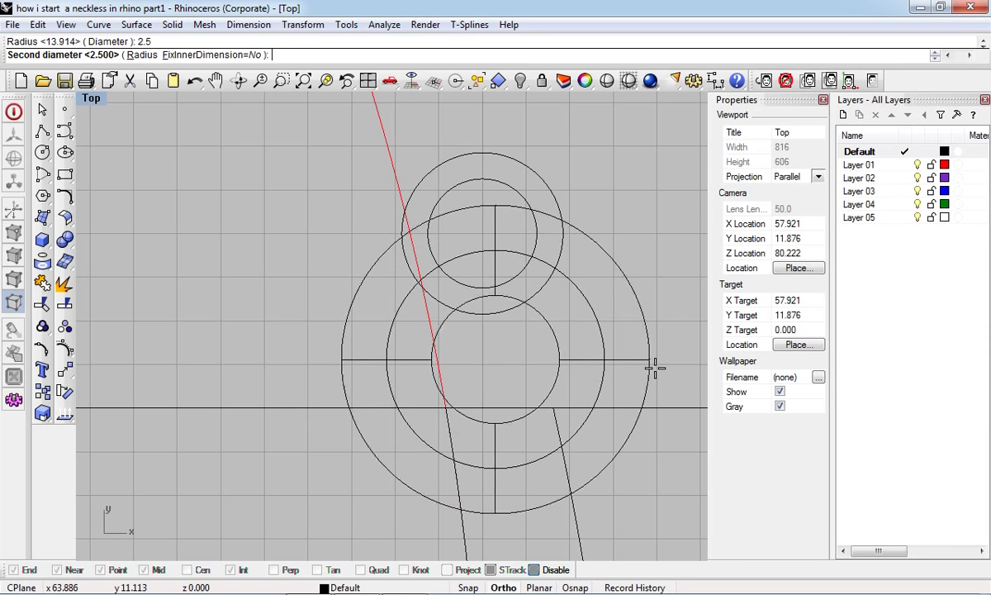
left_click(213, 55)
scroll(283, 250, "down", 3)
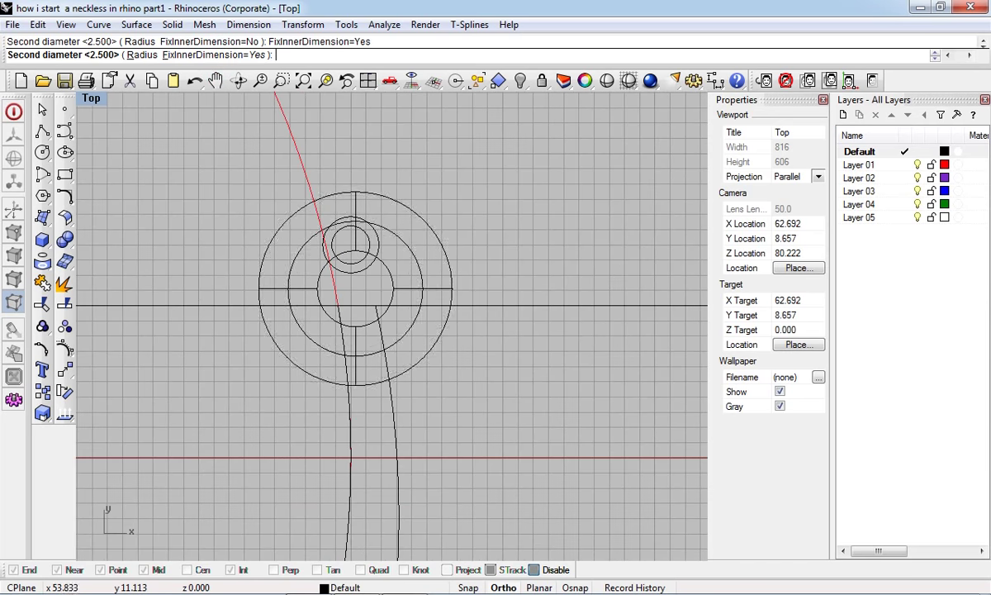
left_click(141, 55)
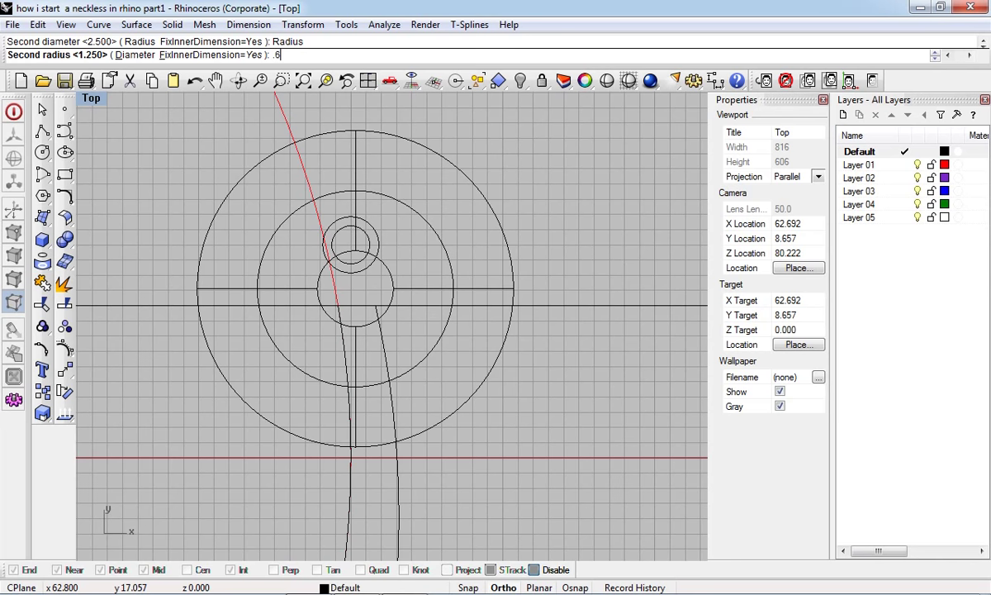
key("Return")
scroll(376, 289, "up", 3)
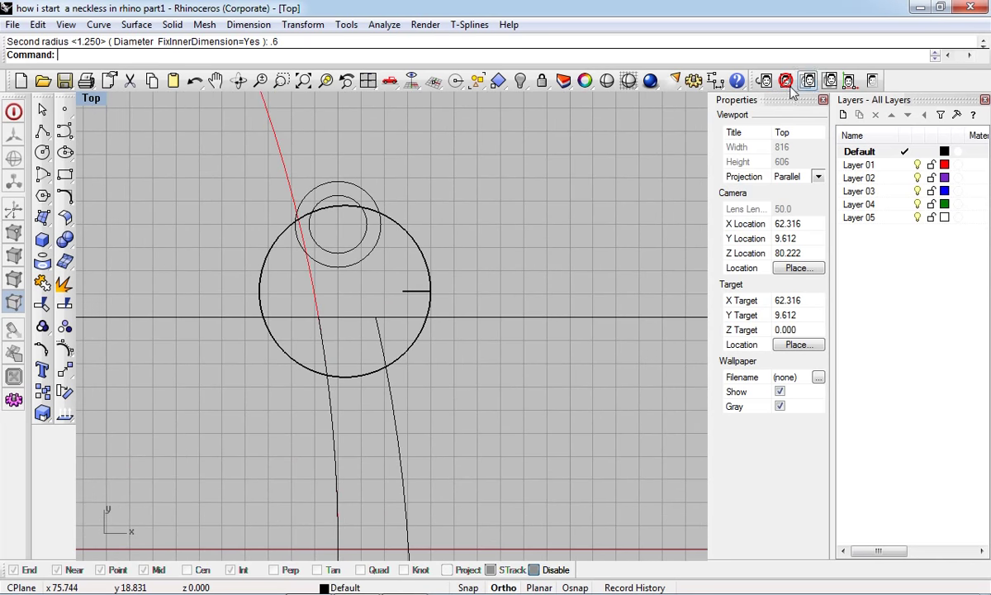
key("Return")
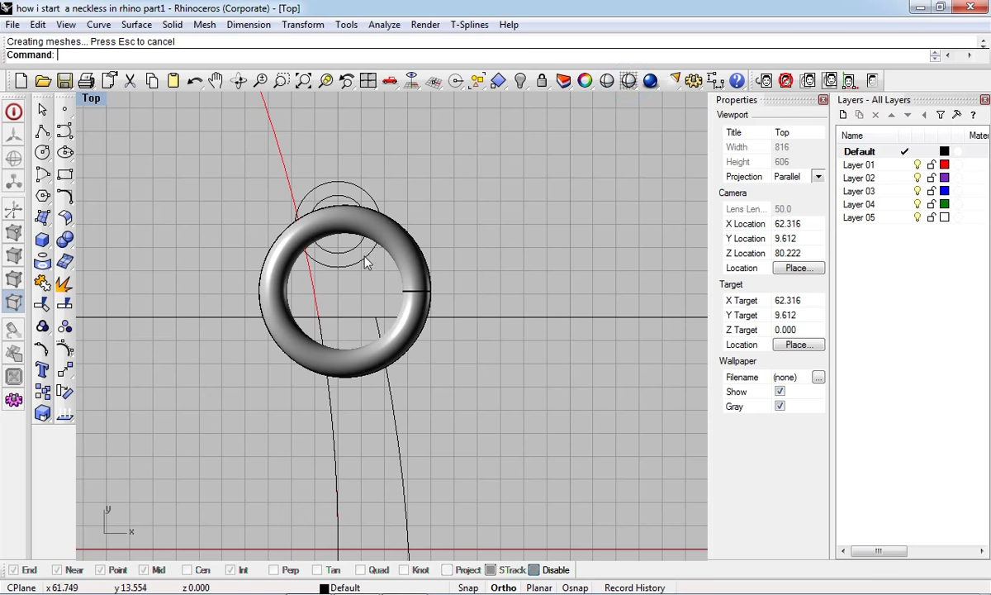
right_click_drag(341, 245, 443, 221)
key("ctrl+z")
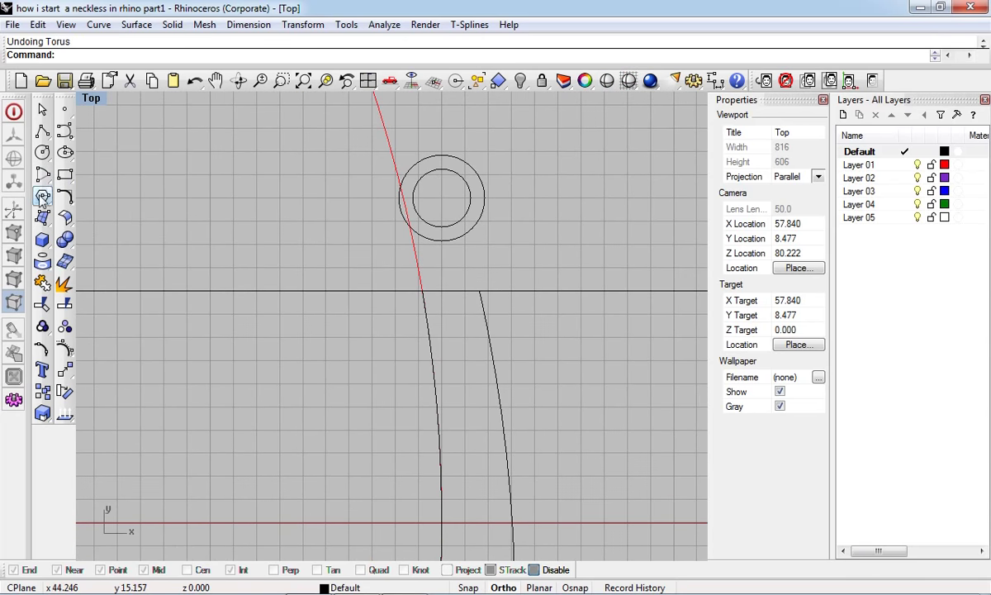
Create a trial torus with radius 2.5 and tube radius 0.6, then undo it
left_click(43, 239)
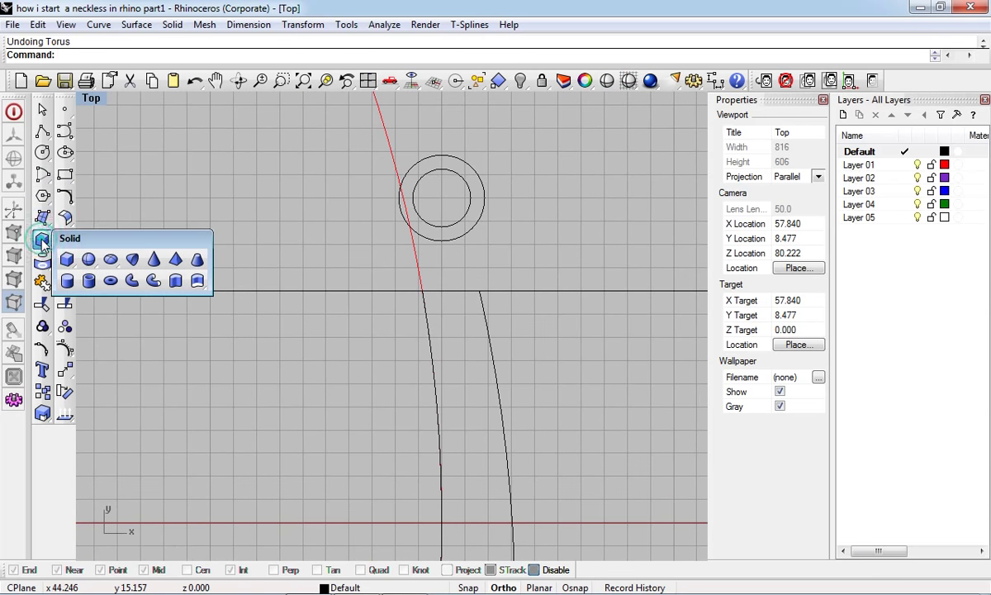
left_click(111, 280)
left_click(115, 277)
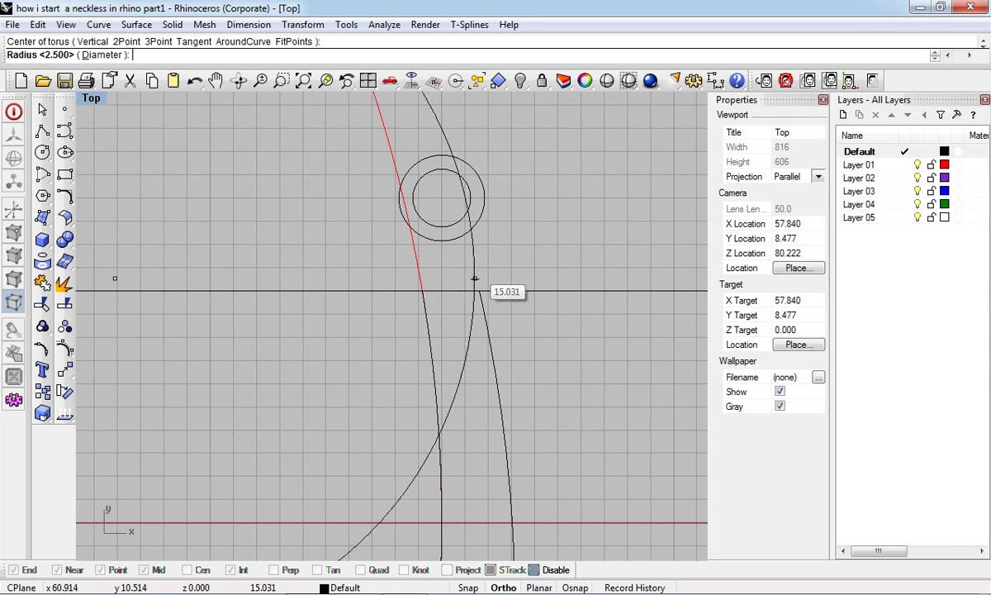
key("Escape")
left_click(44, 241)
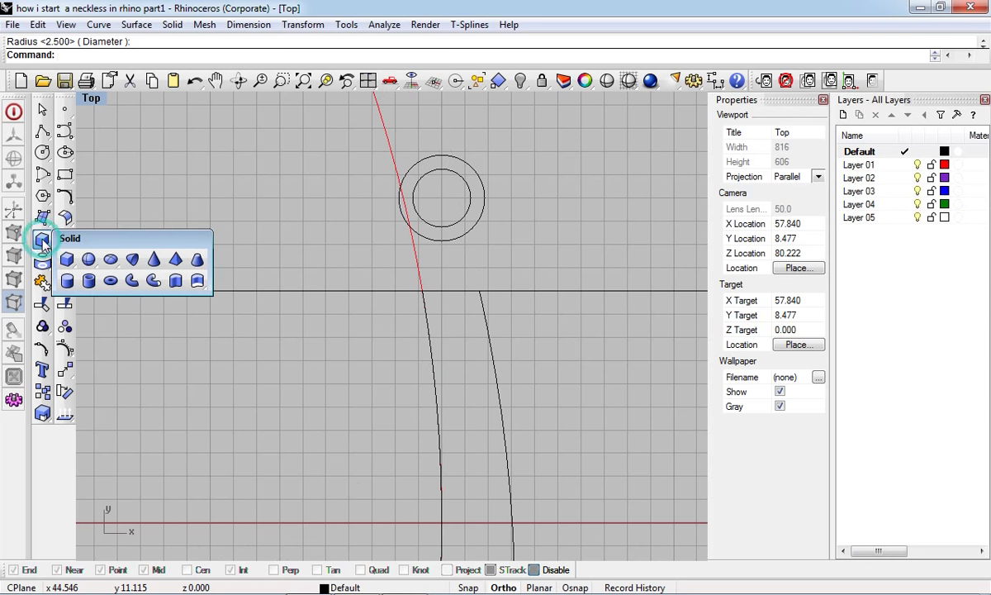
left_click(110, 279)
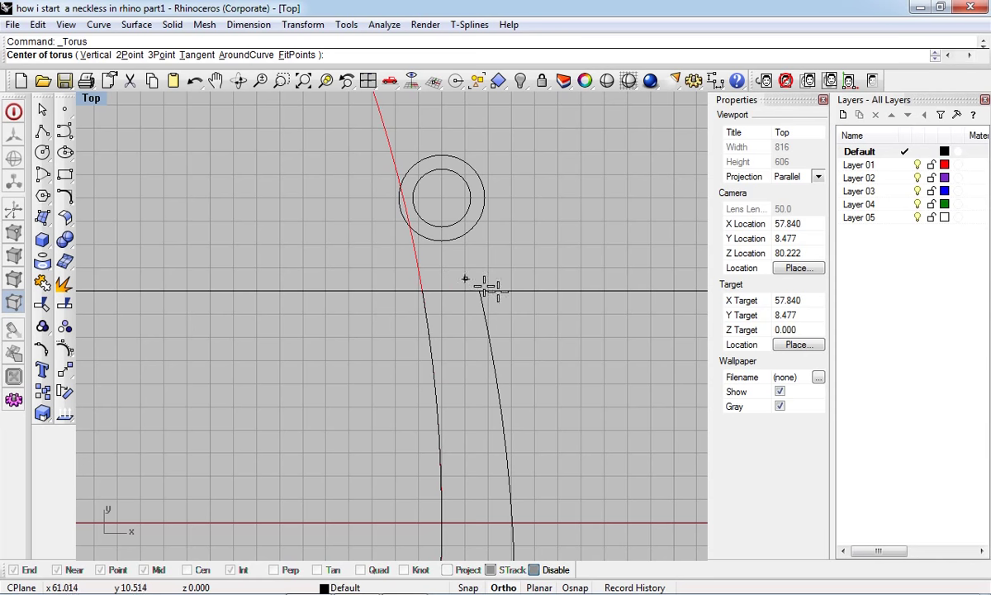
left_click(446, 273)
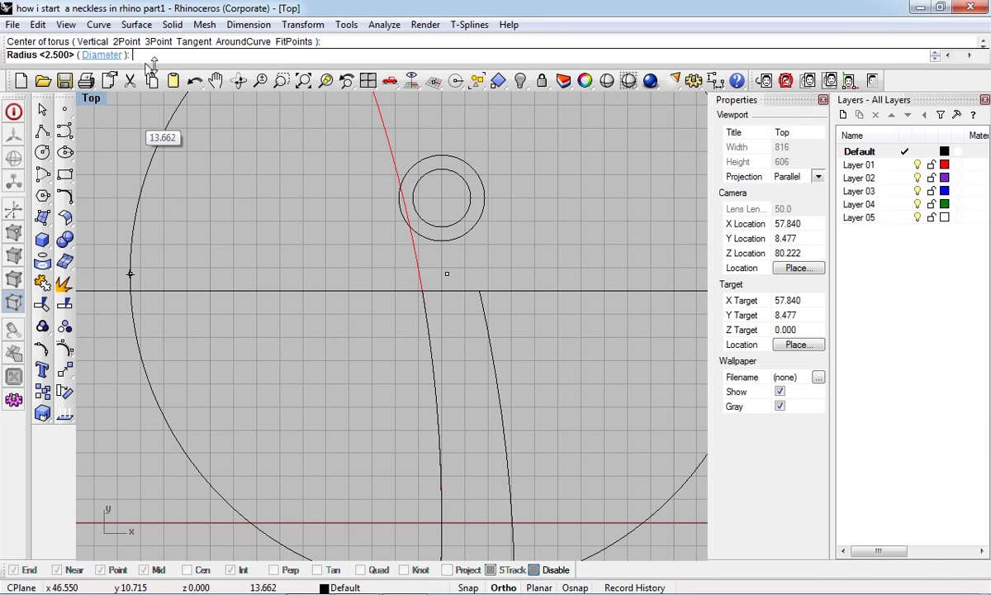
key("Return")
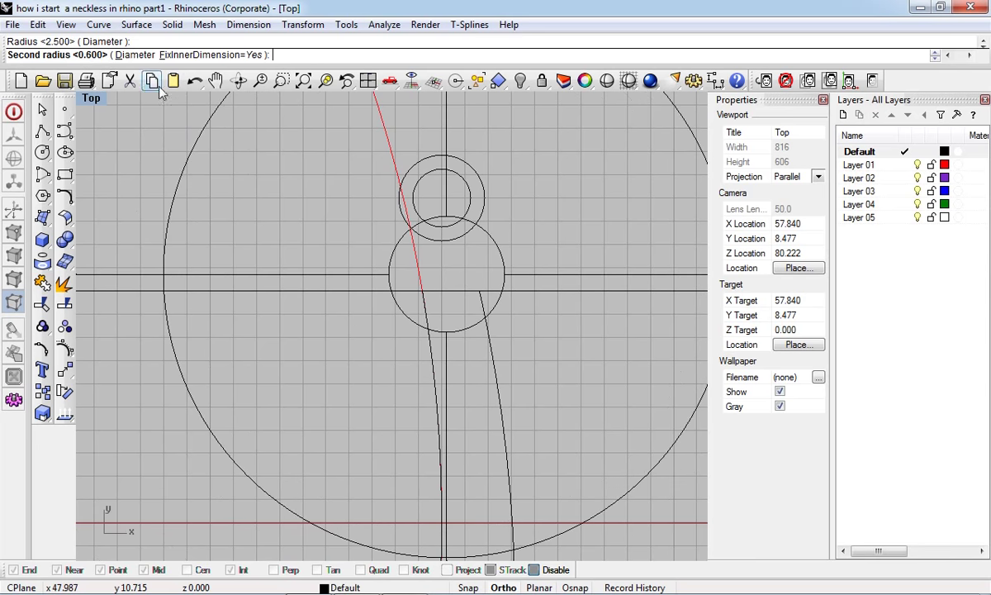
key("Return")
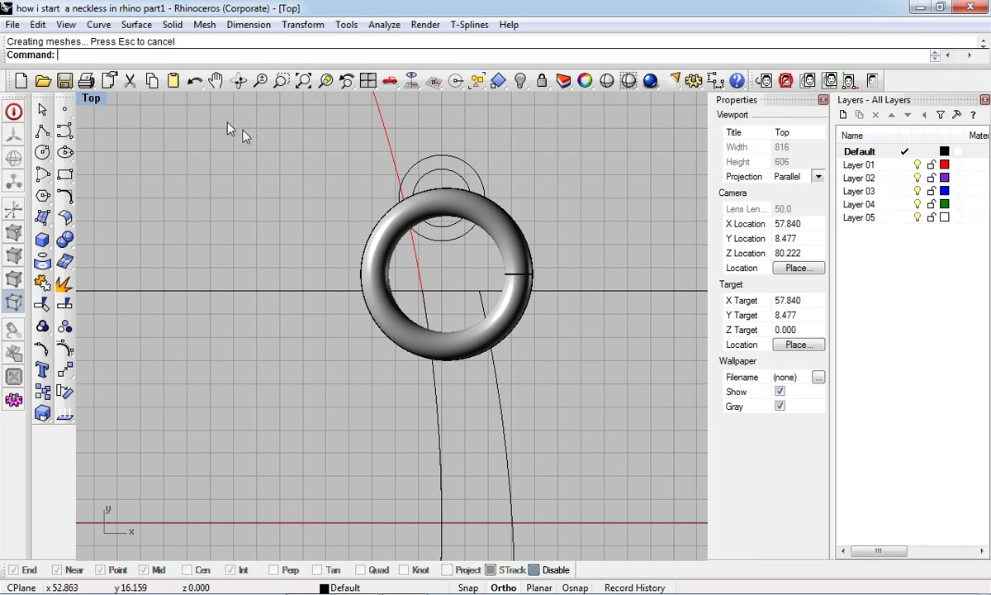
key("ctrl+z")
Recreate the torus below the double circle using the Diameter option set to 2.5
key("Return")
left_click(444, 260)
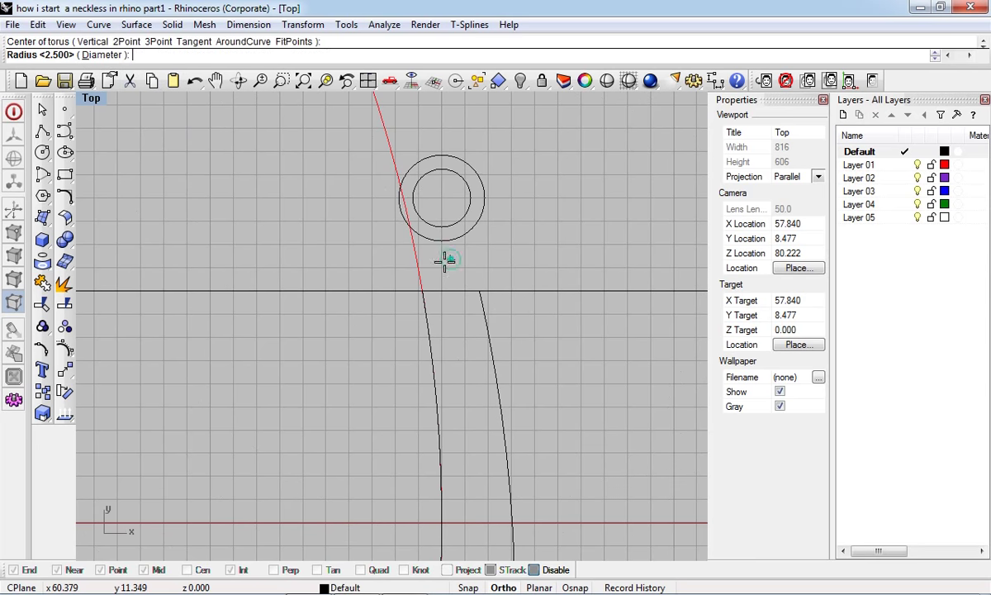
left_click(89, 55)
type("2.")
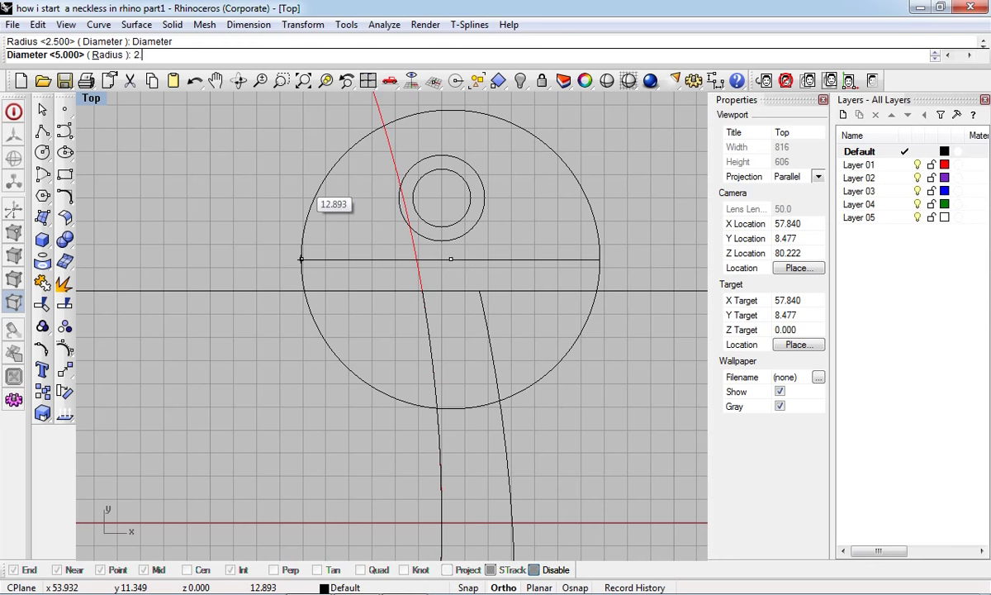
type("5")
key("Return")
key("Return")
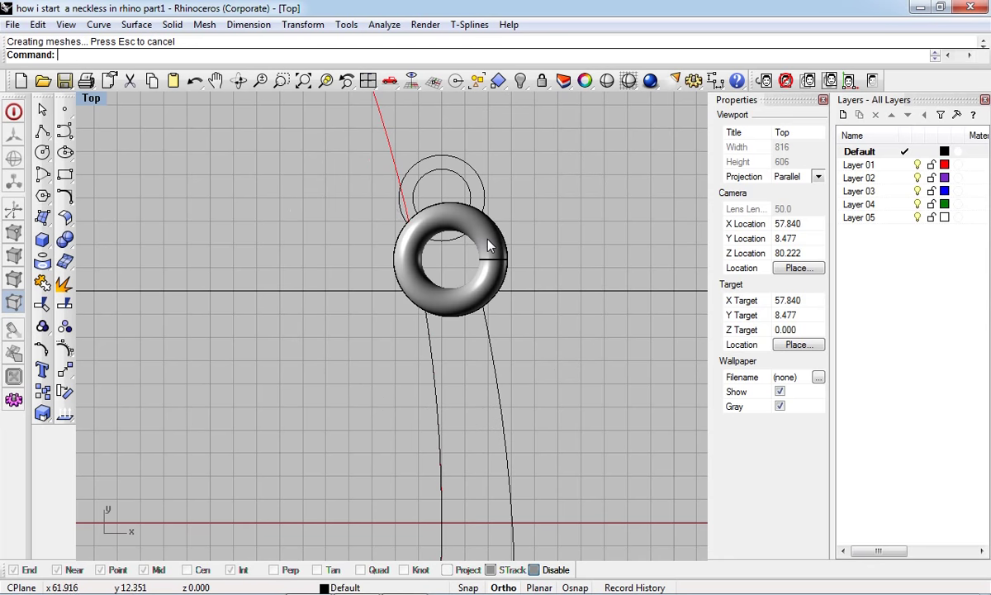
scroll(476, 196, "up", 2)
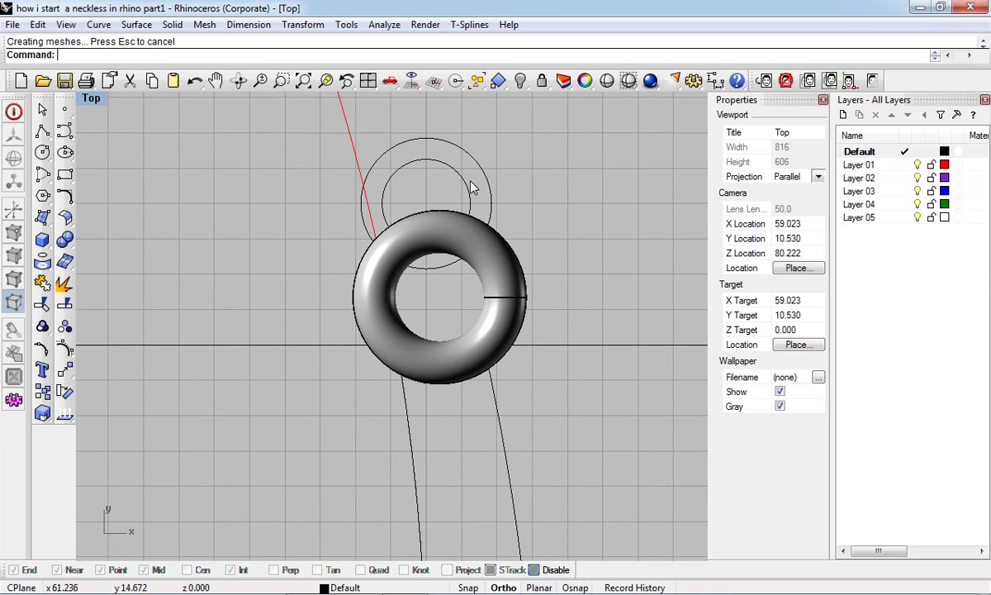
Delete the two concentric circles above the torus
left_click(462, 138)
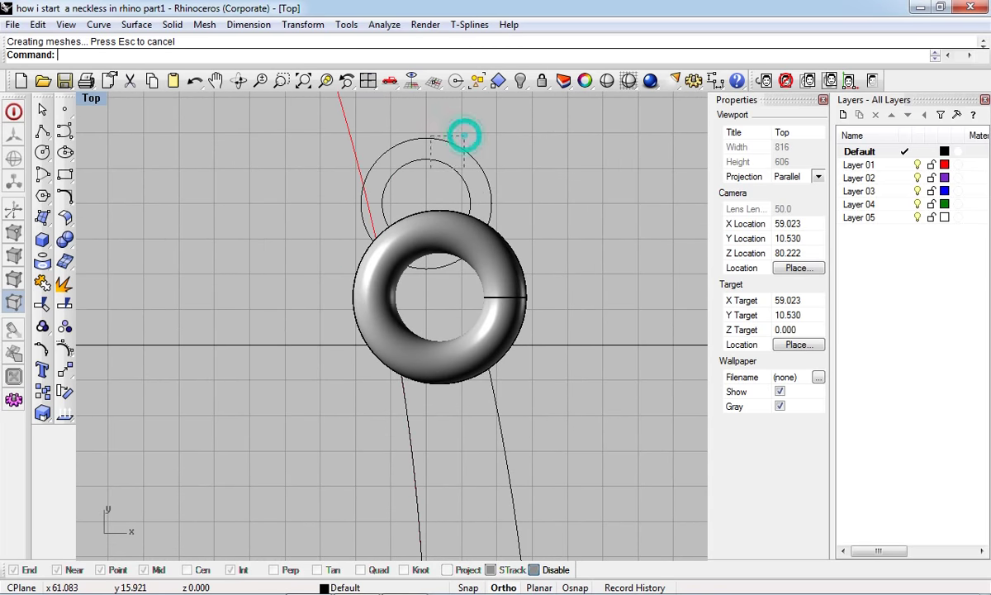
key("Delete")
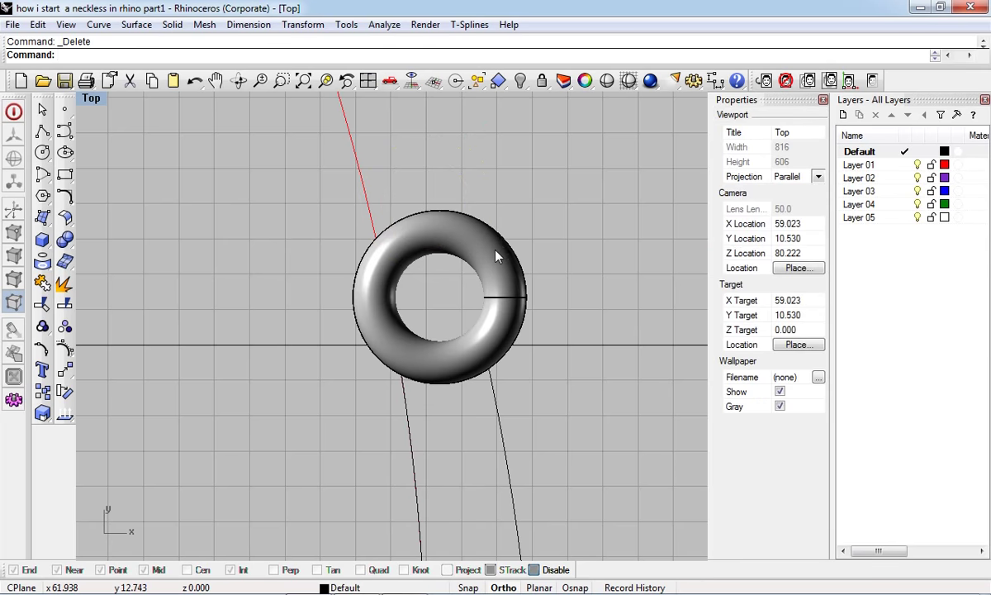
scroll(548, 274, "down", 5)
Select the small torus and bring up the Transform tools to mirror it
left_click(531, 270)
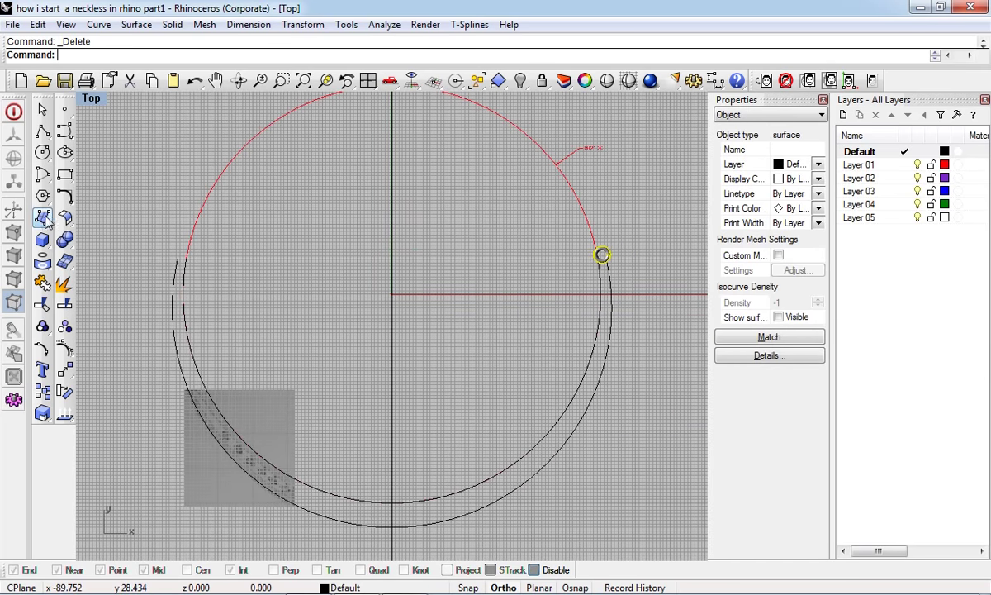
left_click(42, 241)
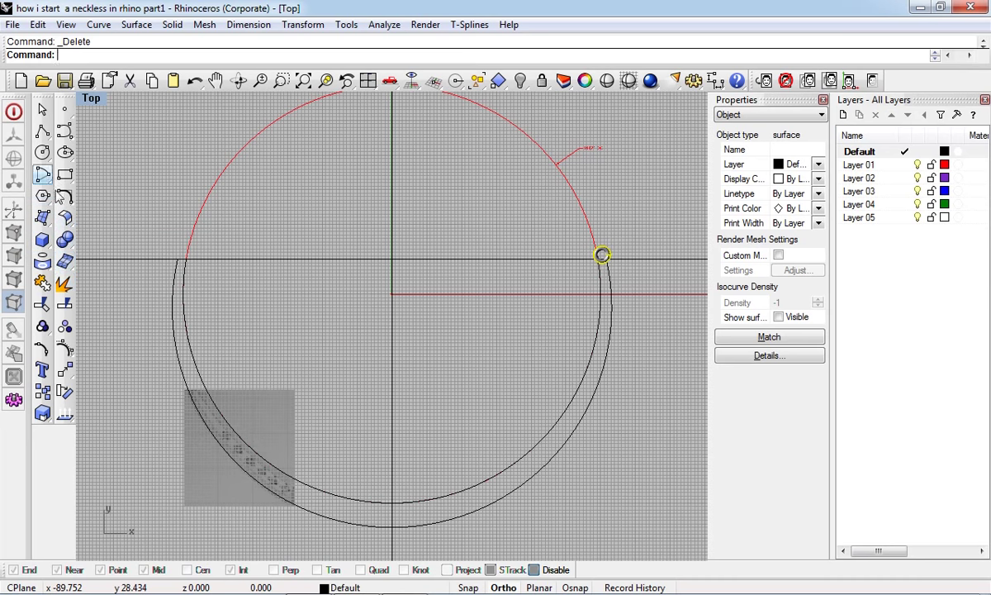
left_click(65, 370)
Mirror a copy of the torus across a vertical plane starting at 0 to the ring's opposite side
left_click(201, 387)
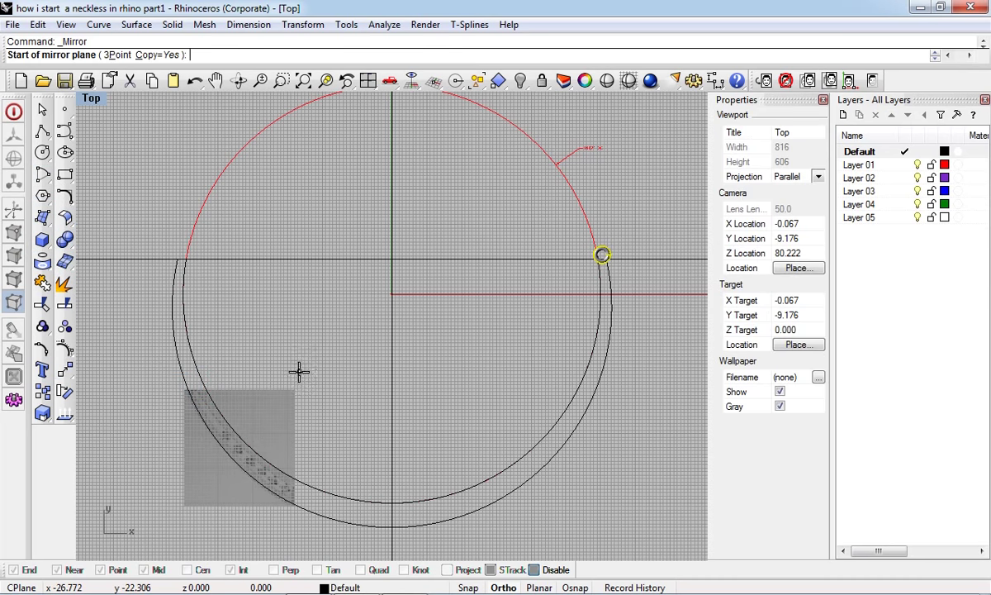
type("0")
key("Return")
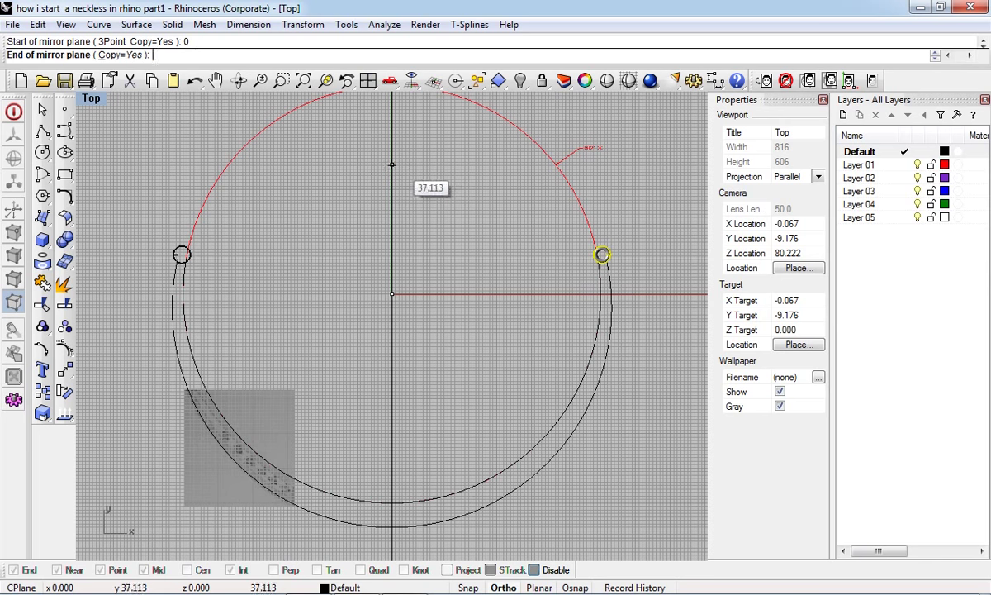
left_click(333, 200)
scroll(355, 386, "up", 3)
scroll(331, 364, "up", 3)
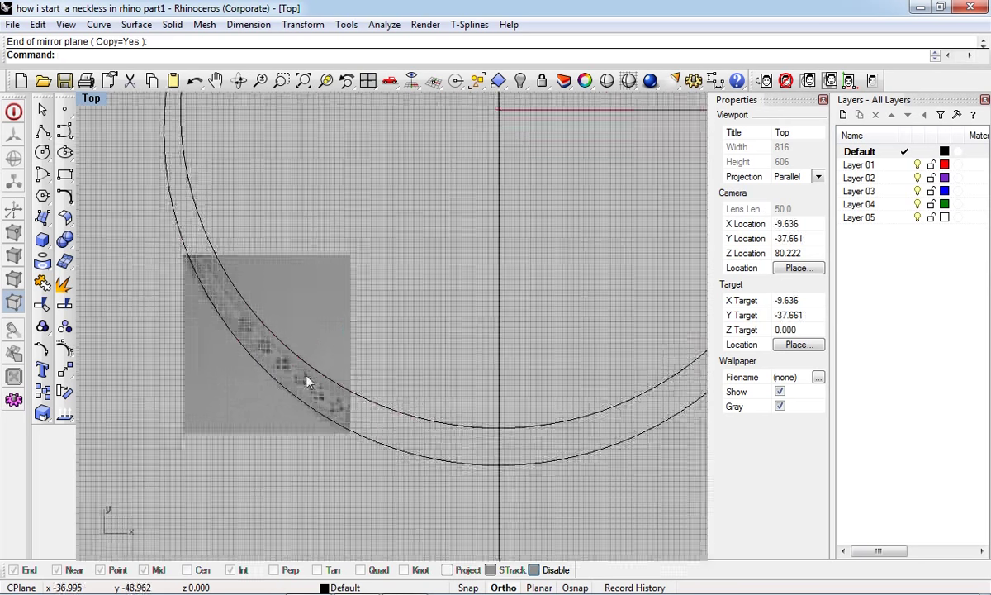
scroll(308, 381, "up", 2)
scroll(383, 362, "up", 3)
scroll(374, 382, "up", 2)
scroll(395, 400, "down", 2)
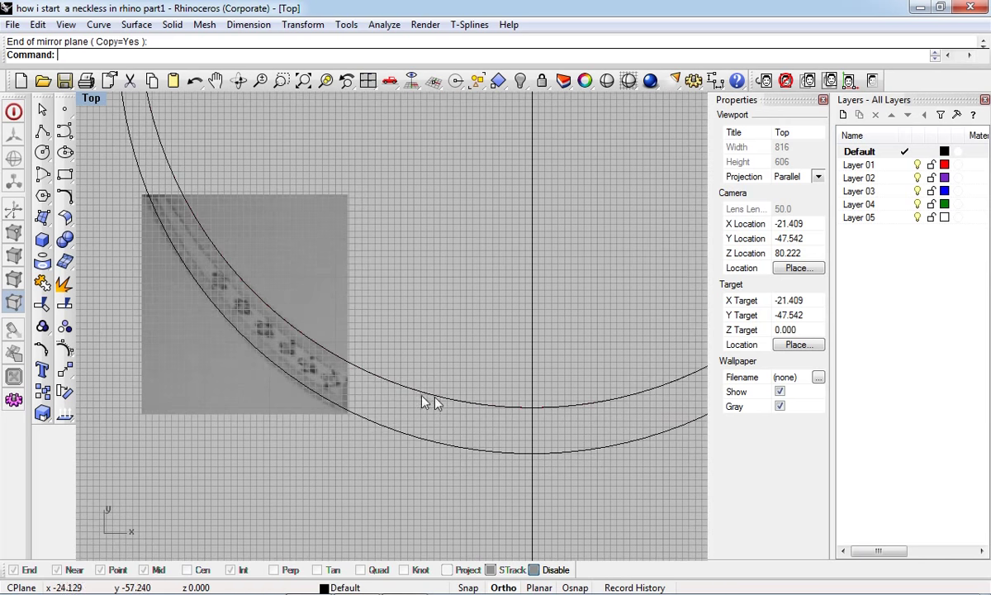
Inspect the ring's lower-left arc, then minimize Rhinoceros to the desktop
right_click_drag(427, 401, 366, 297)
scroll(366, 298, "down", 3)
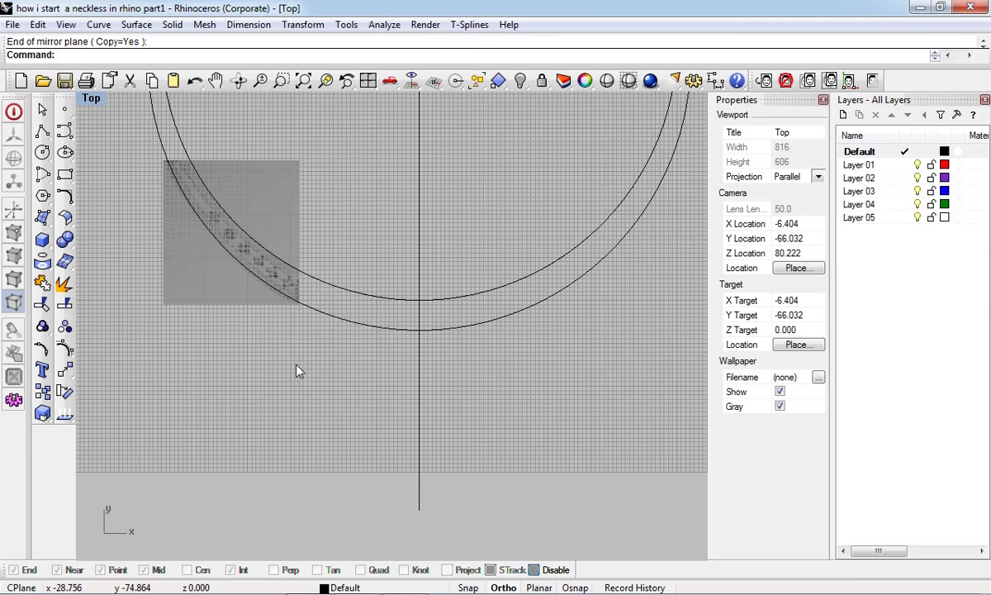
scroll(259, 322, "up", 2)
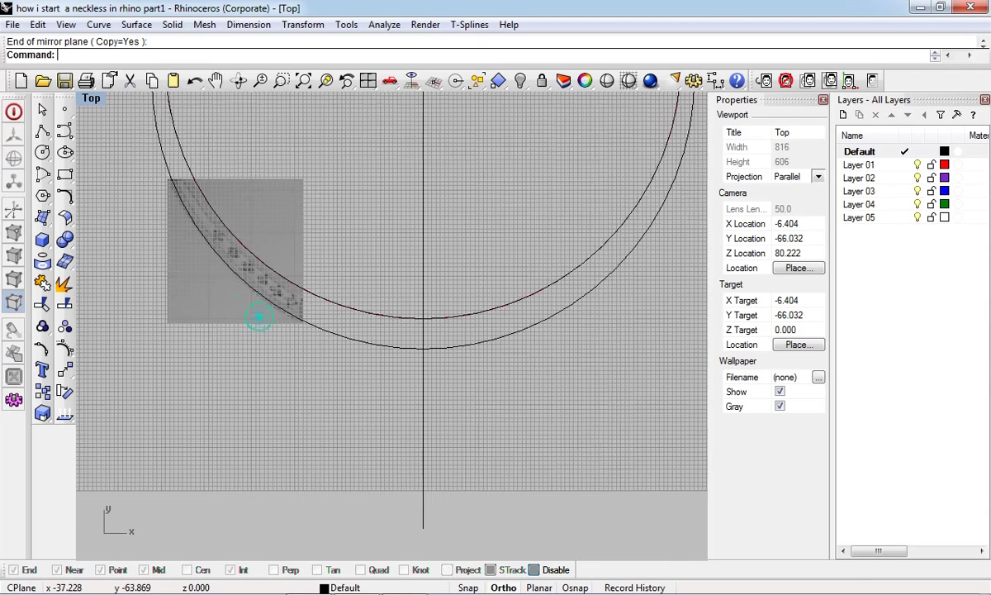
scroll(313, 338, "up", 3)
scroll(347, 328, "up", 2)
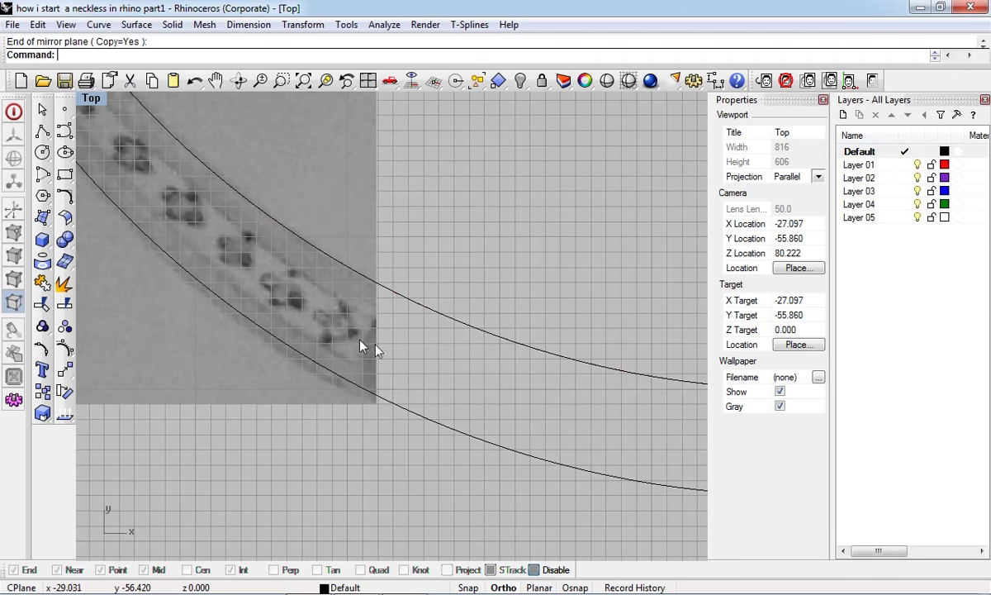
scroll(367, 342, "down", 2)
scroll(394, 339, "down", 2)
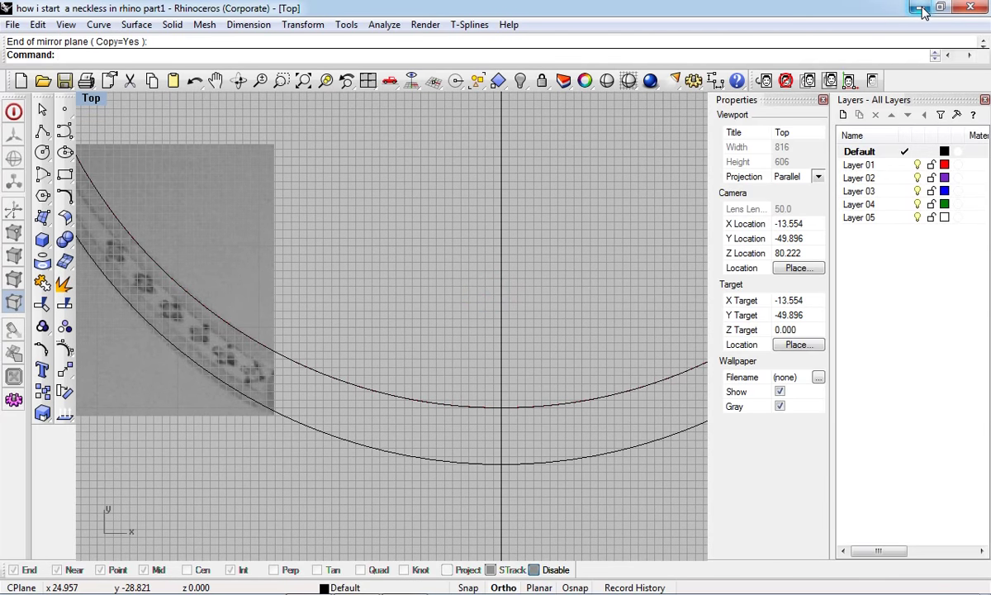
left_click(553, 161)
left_click(922, 8)
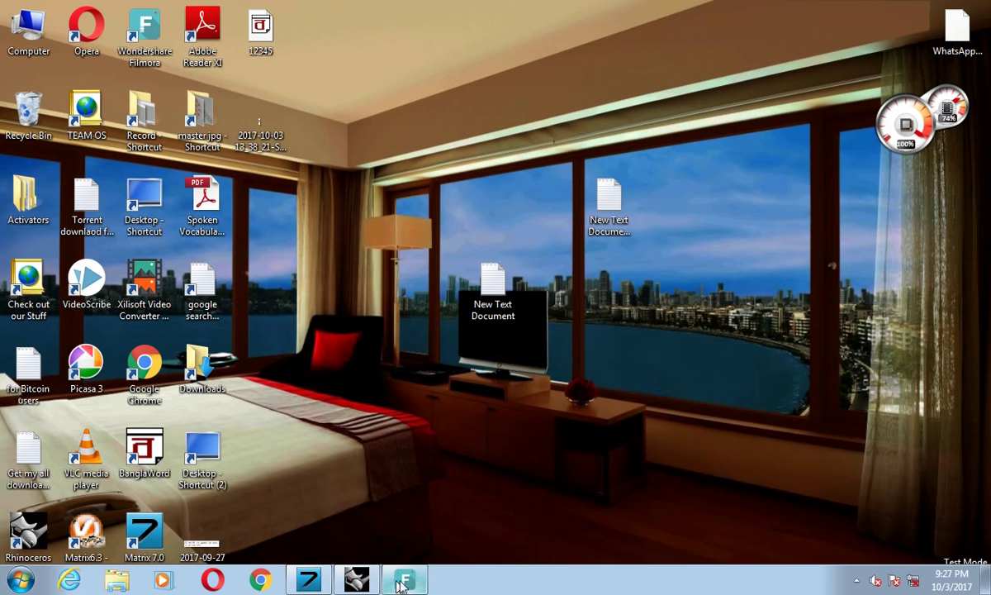
mouse_move(357, 580)
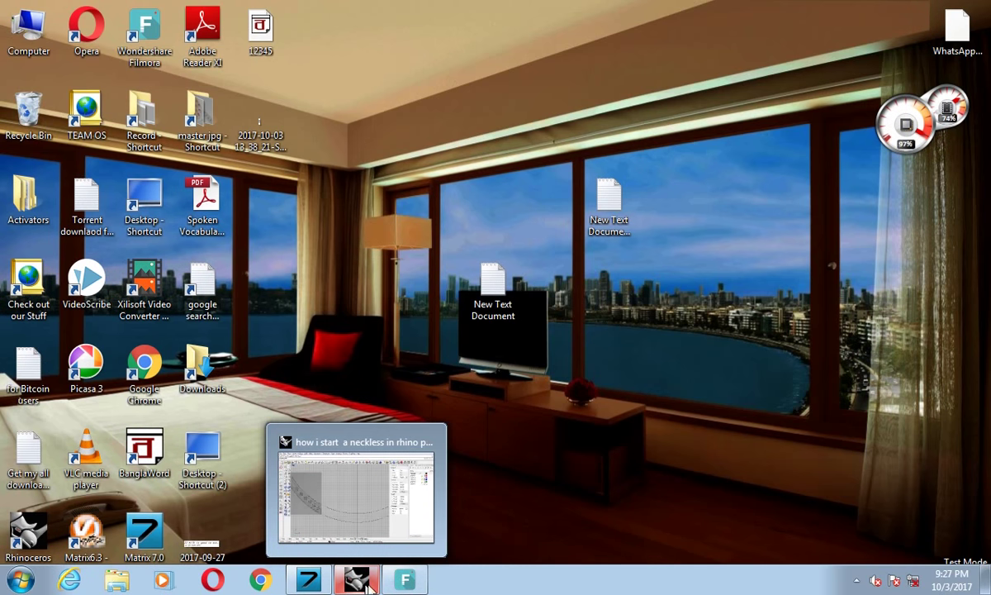
In Matrix, import the avi_2.3dm gem layout, view it from above, copy it, then minimize
left_click(308, 580)
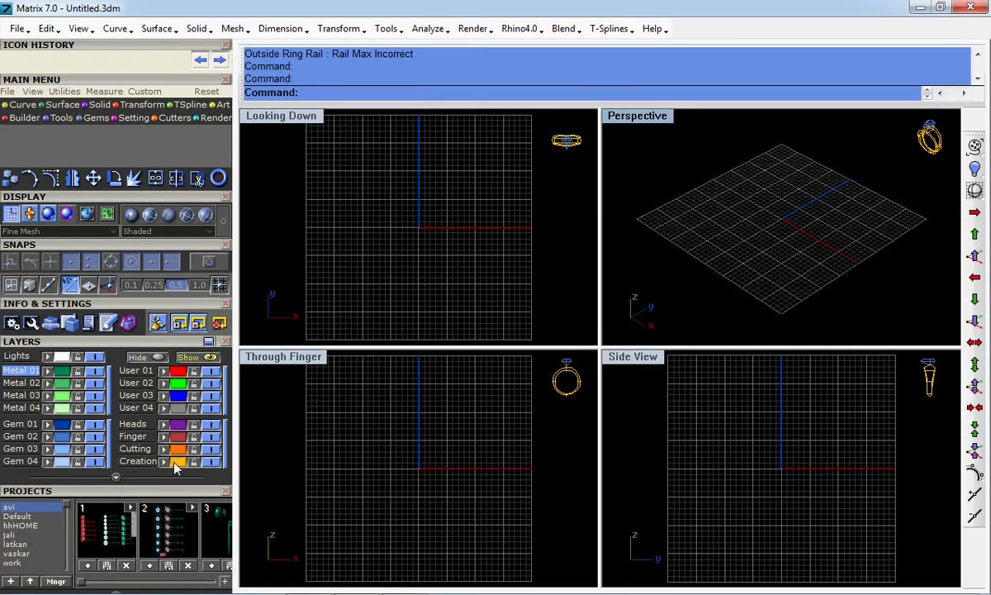
left_click(192, 508)
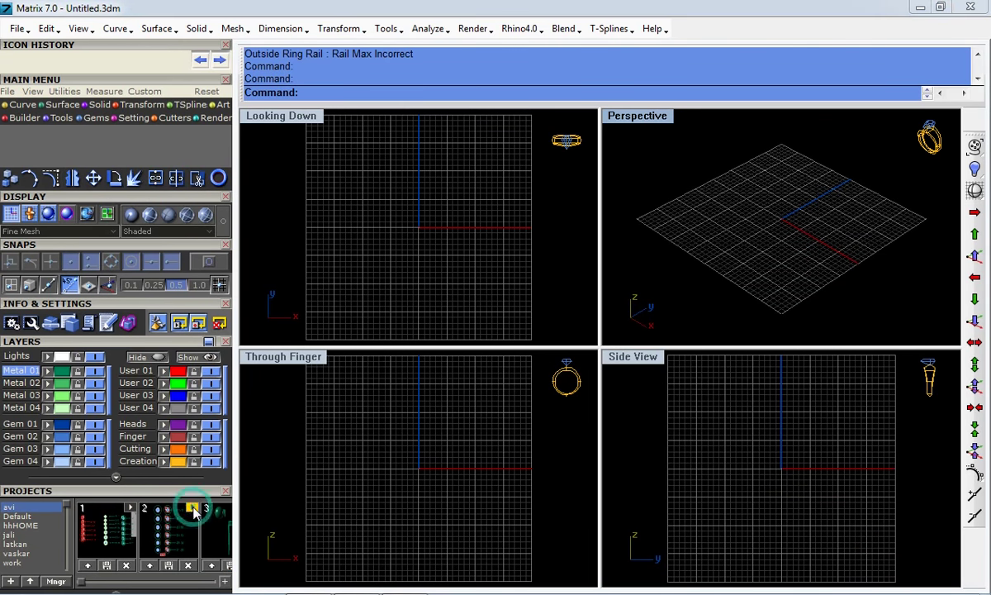
double_click(632, 121)
right_click_drag(624, 142, 647, 352)
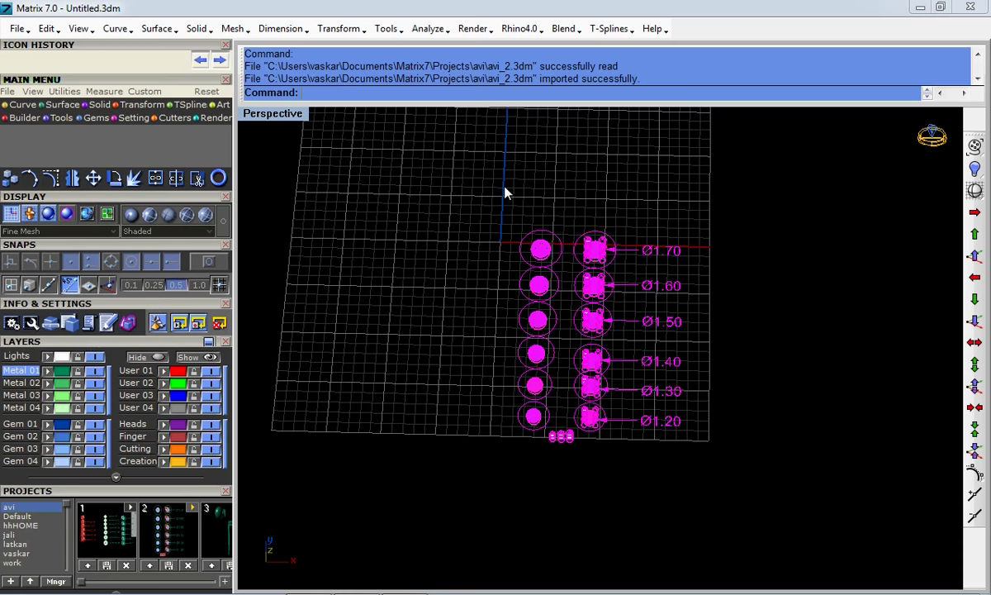
key("ctrl+c")
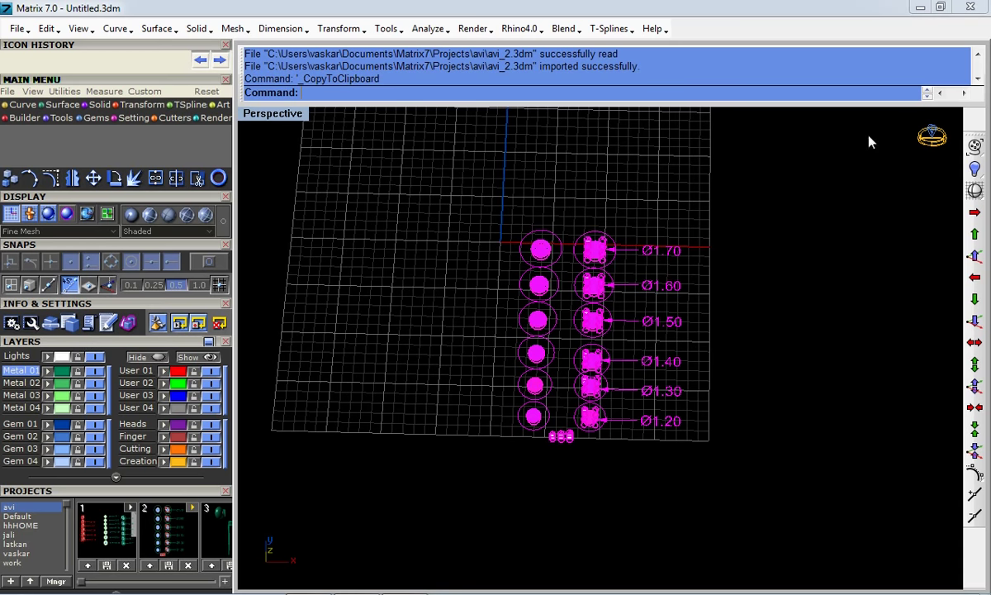
left_click(920, 8)
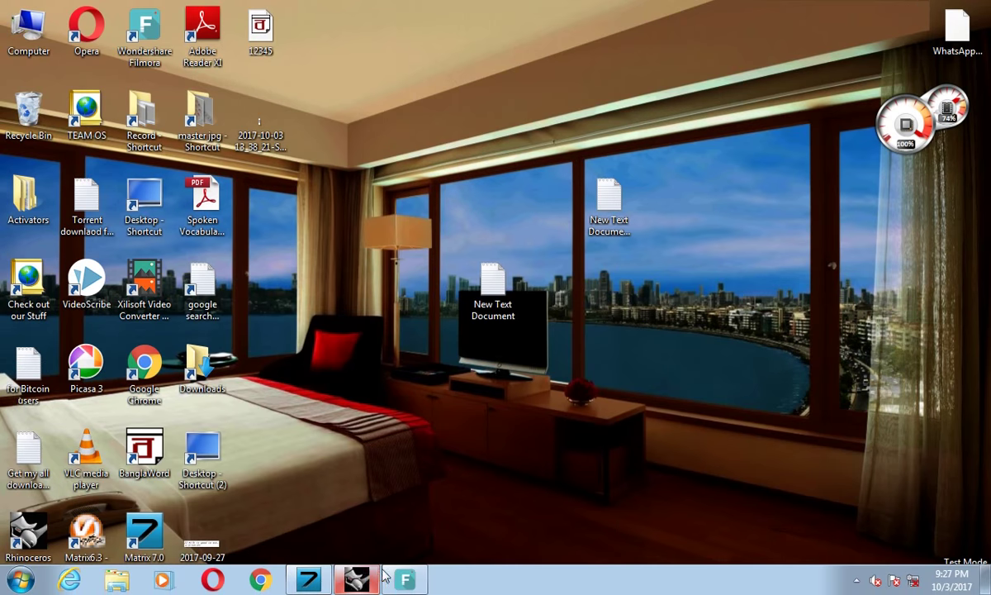
Paste the gem layout into Rhino's Top view and zoom out to see the pasted gems
left_click(351, 580)
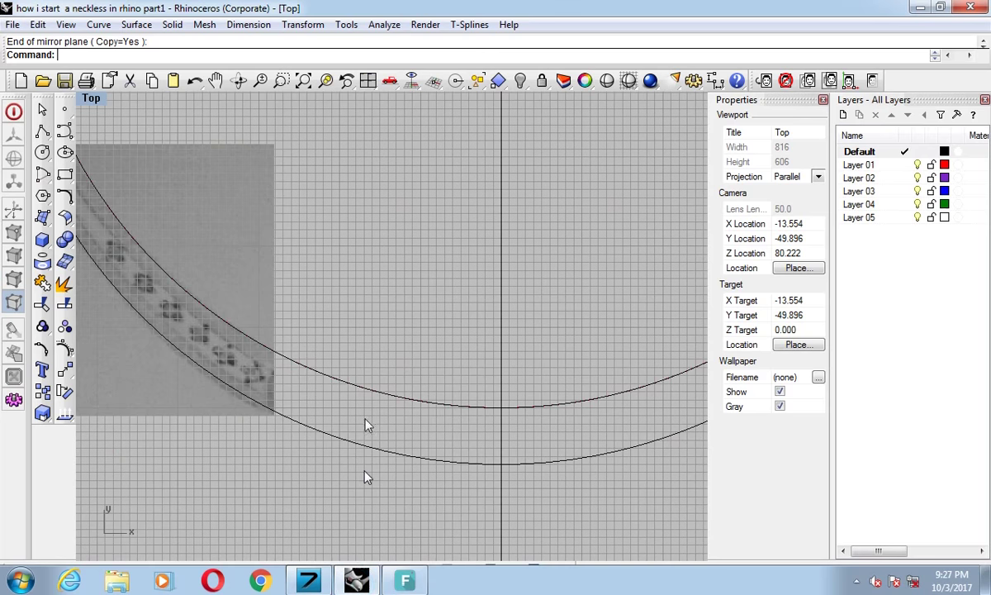
left_click(359, 287)
left_click(173, 81)
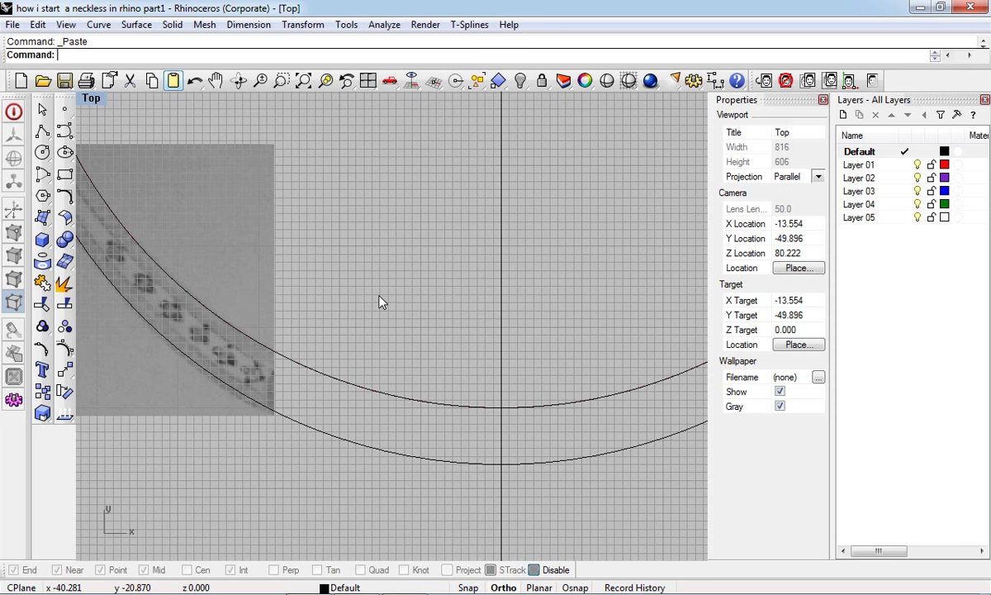
left_click(369, 80)
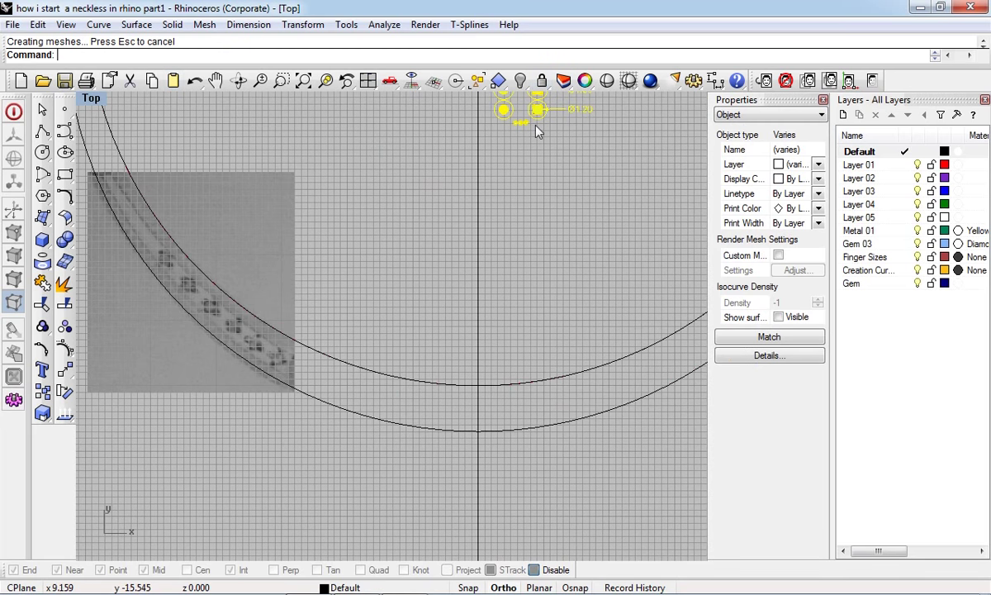
scroll(533, 207, "down", 1)
scroll(508, 217, "down", 2)
scroll(545, 221, "down", 2)
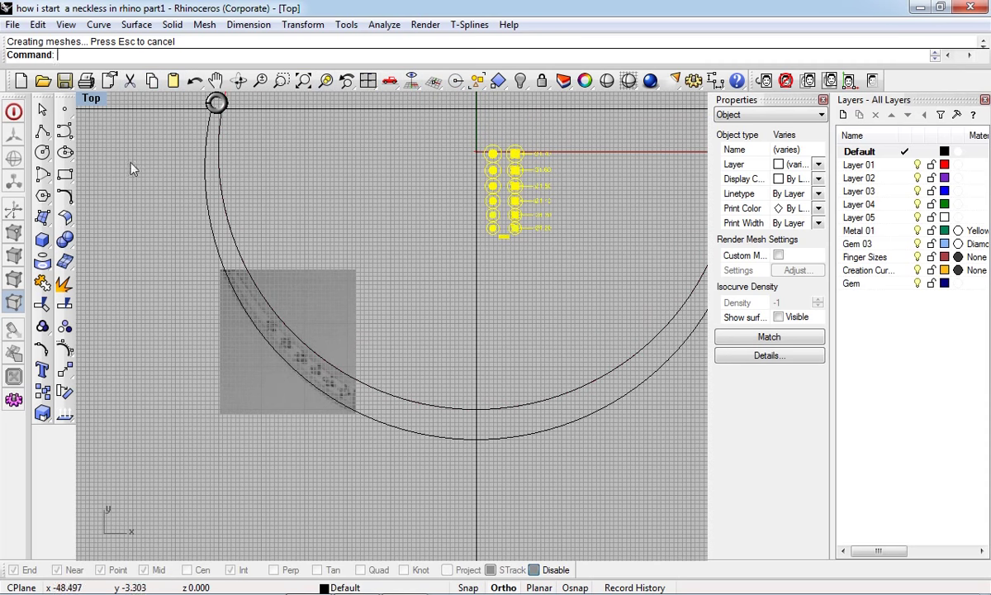
Move the pasted gem settings below the band's lower-left arc
left_click(65, 376)
left_click(452, 187)
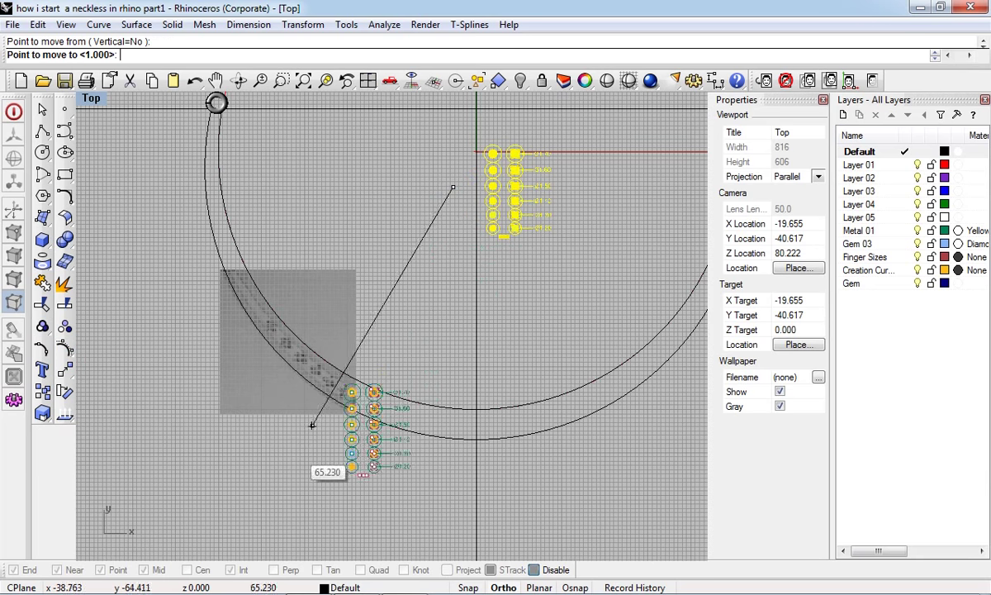
left_click(253, 482)
scroll(384, 466, "up", 1)
key("Escape")
right_click_drag(355, 427, 401, 295)
scroll(348, 332, "up", 3)
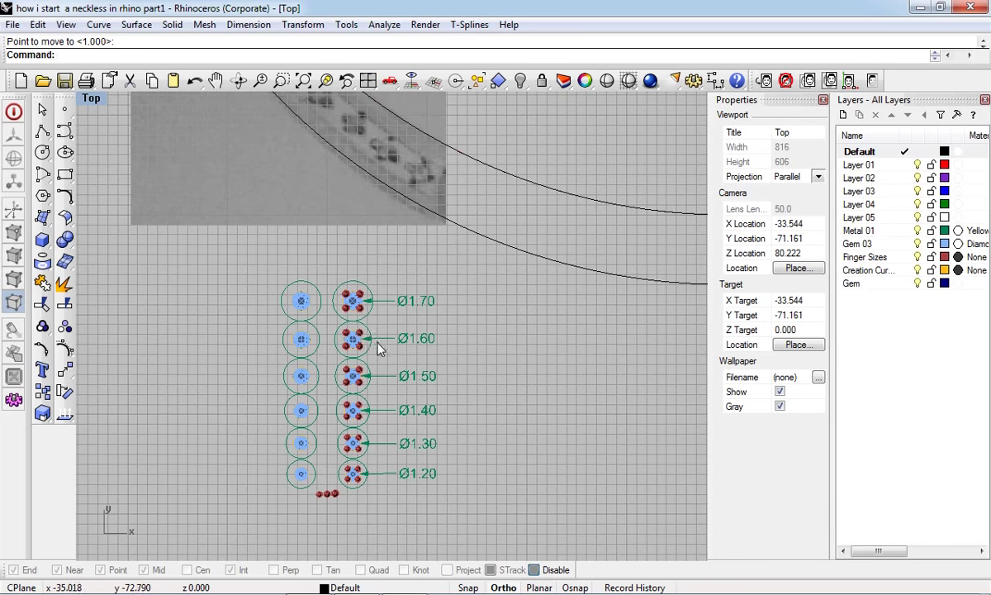
scroll(377, 346, "up", 5)
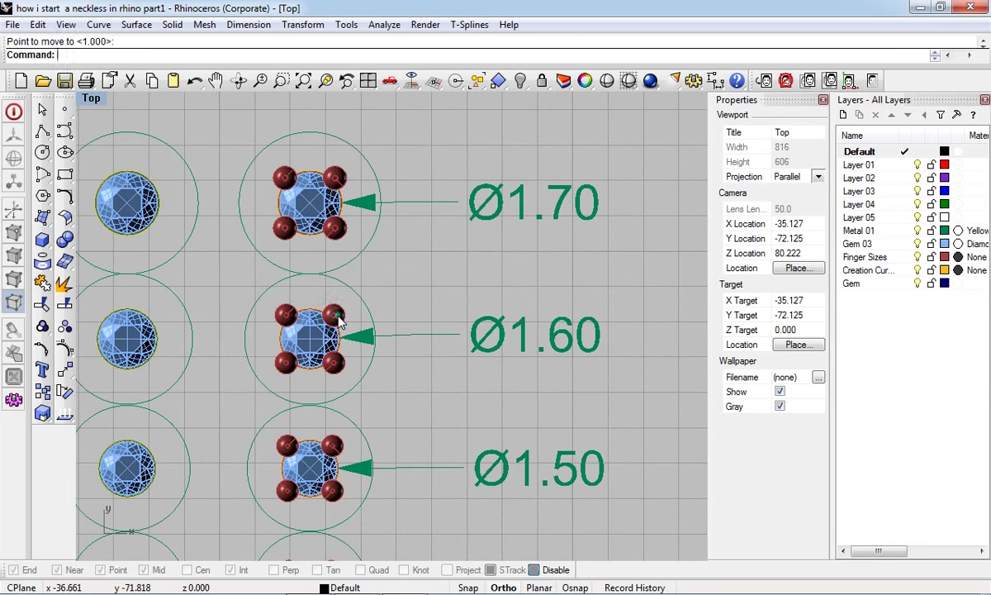
Select the Ø1.60 gem setting and its circle and start a copy from the gem centre
left_click(319, 346)
type("c")
key("Return")
scroll(318, 337, "up", 5)
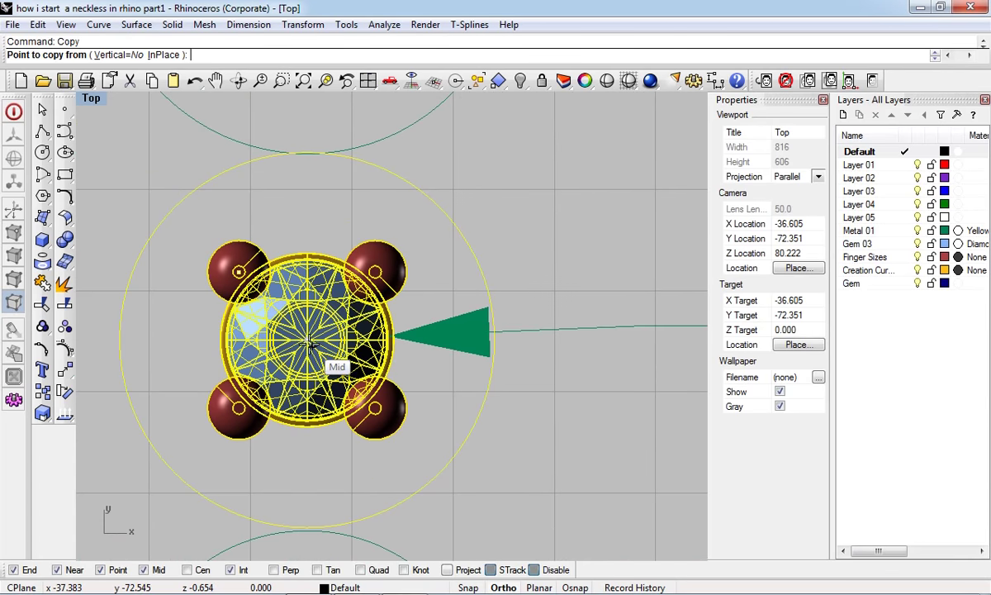
key("Escape")
left_click(42, 392)
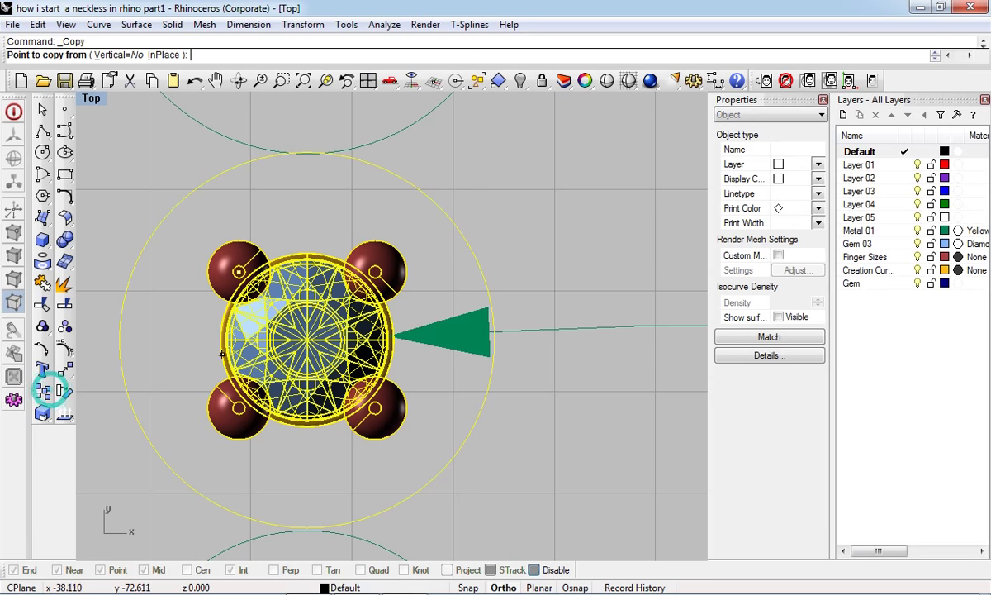
left_click(308, 340)
Place the copied Ø1.60 setting onto the necklace band curve
scroll(496, 272, "down", 3)
scroll(545, 264, "down", 3)
right_click_drag(298, 340, 358, 327)
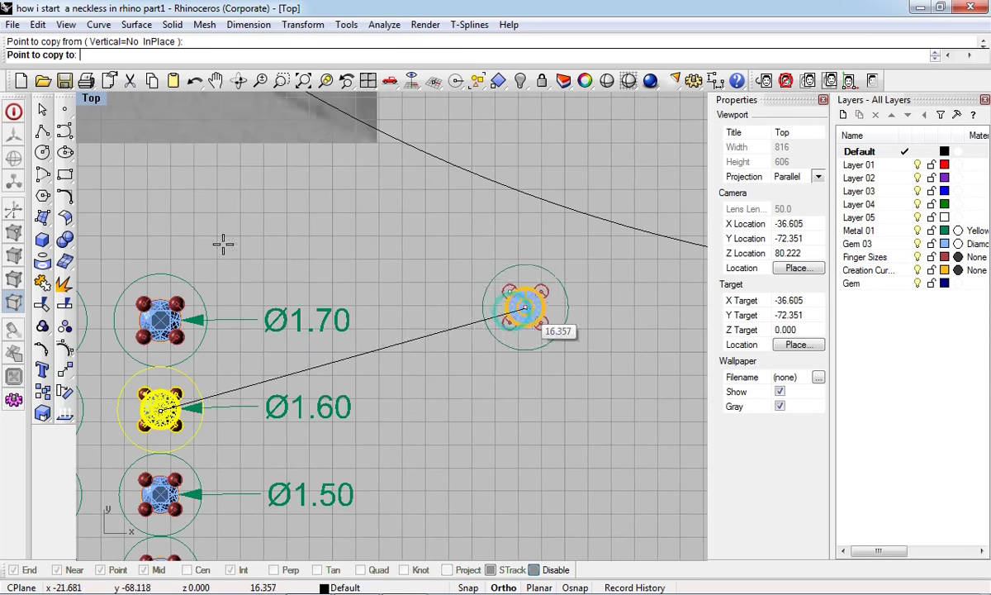
right_click_drag(537, 310, 241, 245)
scroll(233, 240, "down", 2)
scroll(372, 264, "down", 2)
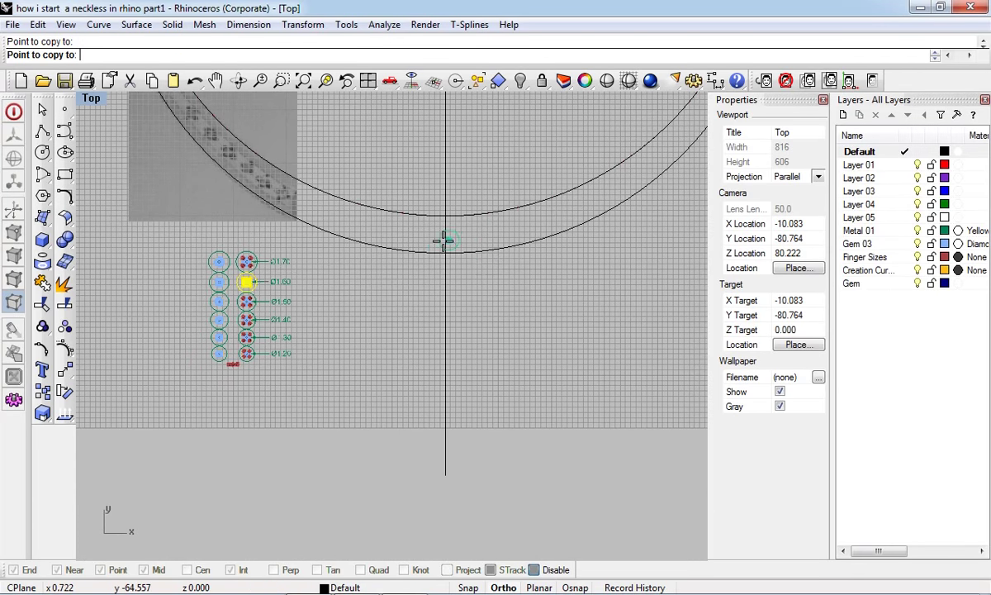
left_click(459, 232)
scroll(459, 233, "up", 2)
scroll(452, 228, "up", 2)
key("Return")
scroll(449, 213, "up", 5)
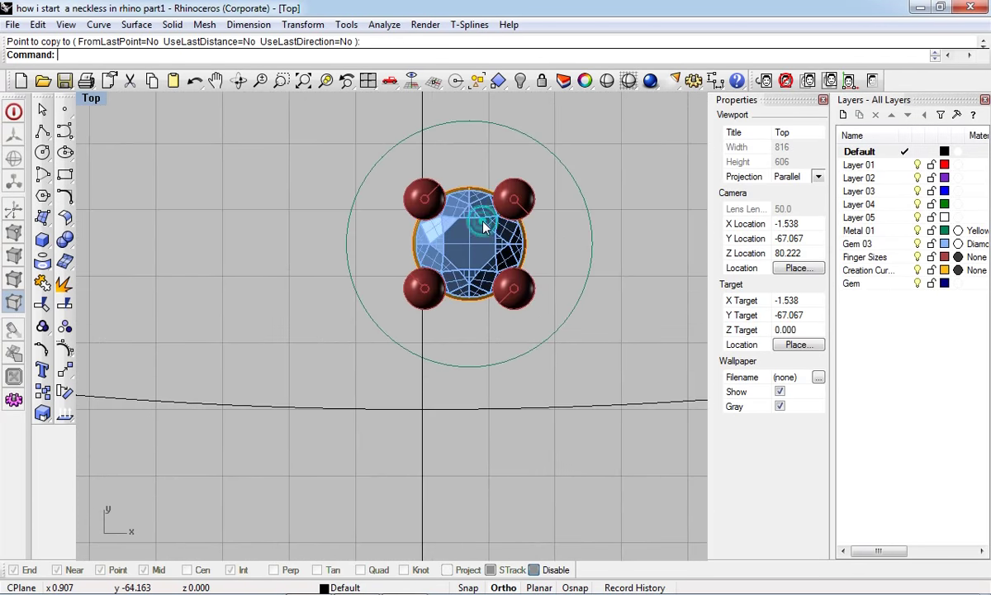
Switch to wireframe and move the copied setting into position along the band
left_click(474, 244)
key("ctrl+alt+w")
scroll(475, 250, "up", 3)
type("move")
key("Return")
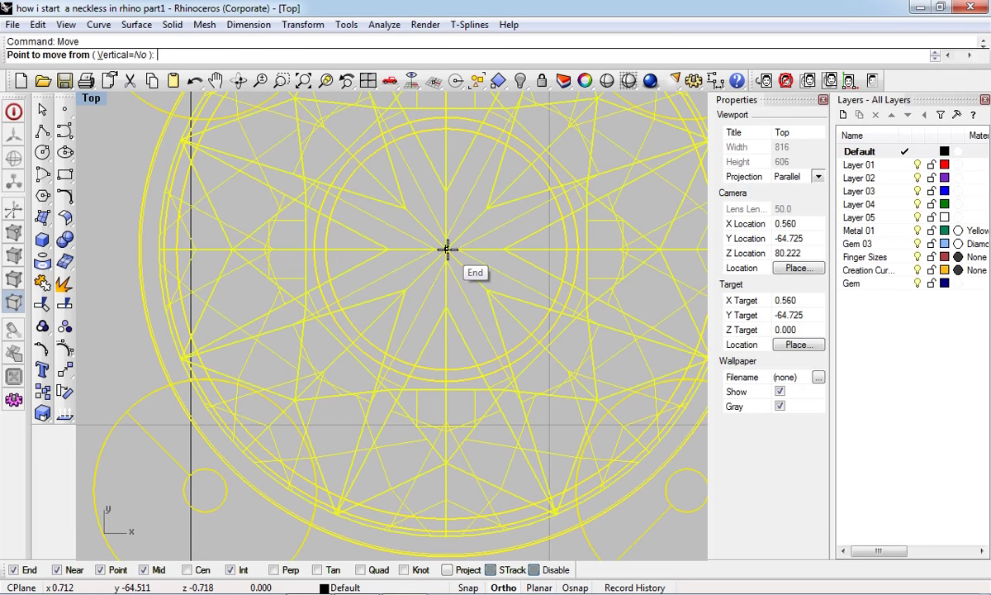
left_click(450, 247)
left_click(446, 264)
key("Return")
left_click(457, 250)
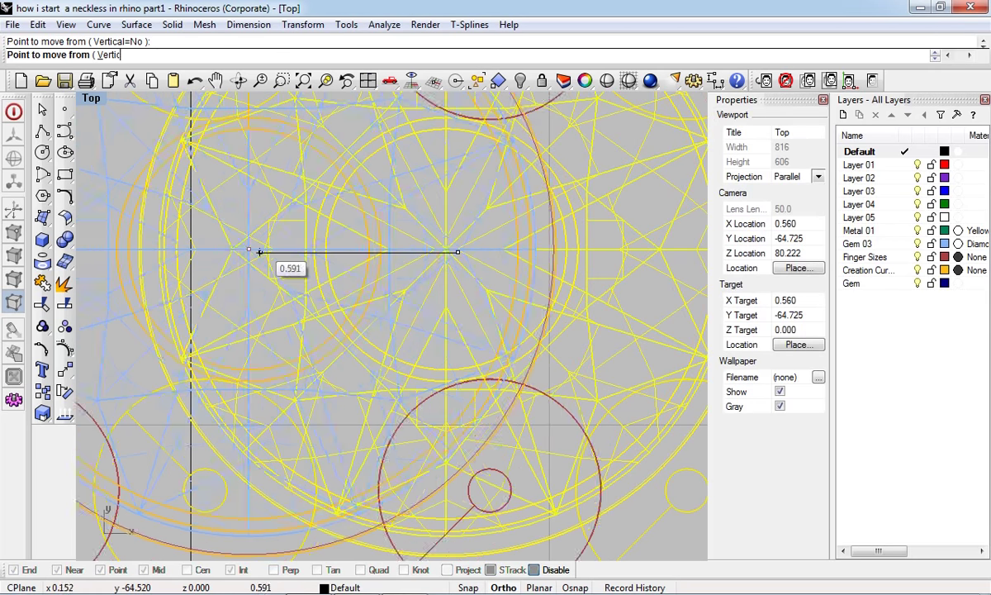
left_click(203, 255)
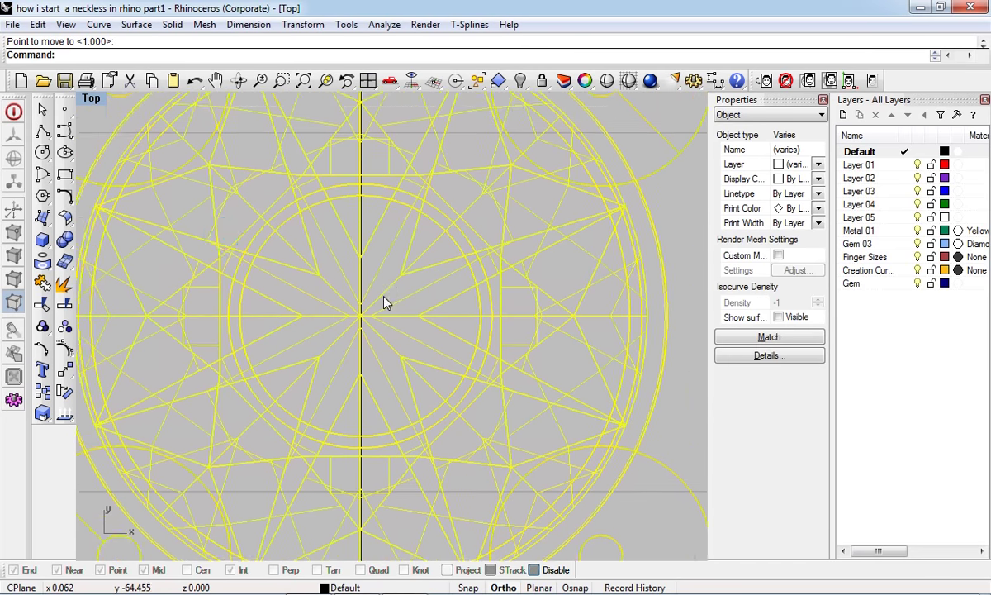
Rotate a copy of the gem setting around a chosen centre to a new angle
type("rotate")
key("Return")
left_click(383, 399)
left_click(141, 154)
left_click(338, 145)
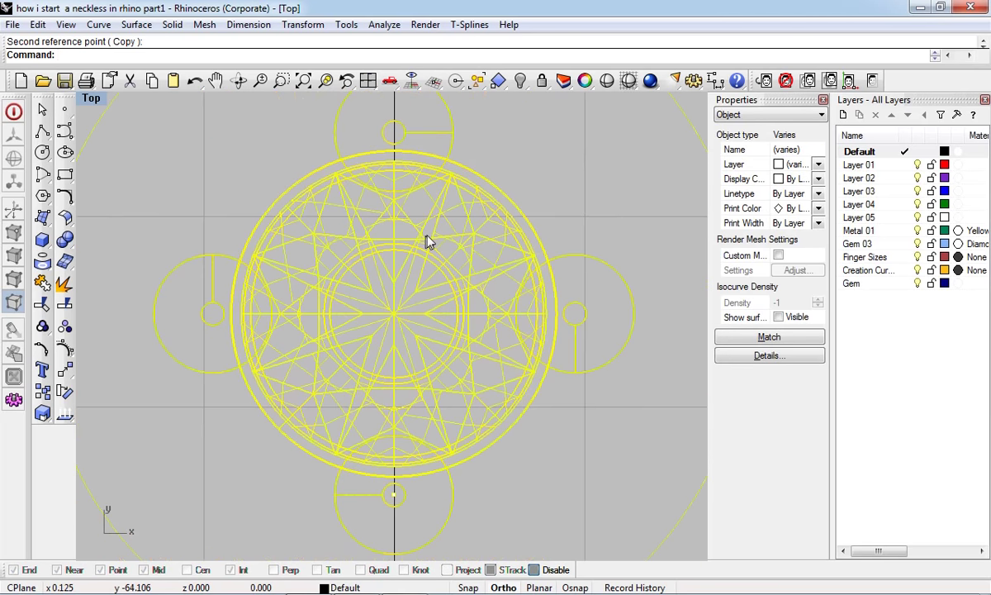
scroll(430, 181, "down", 10)
key("Escape")
Move the gem setting group so it sits between the band curves
left_click(490, 190)
type("move")
key("Return")
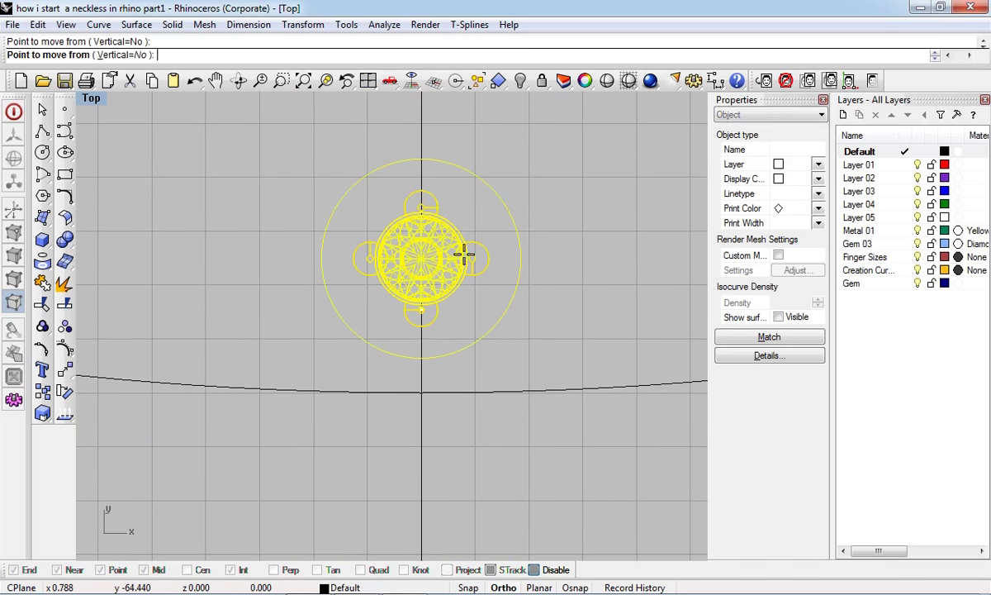
left_click(463, 253)
left_click(467, 202)
scroll(489, 189, "down", 3)
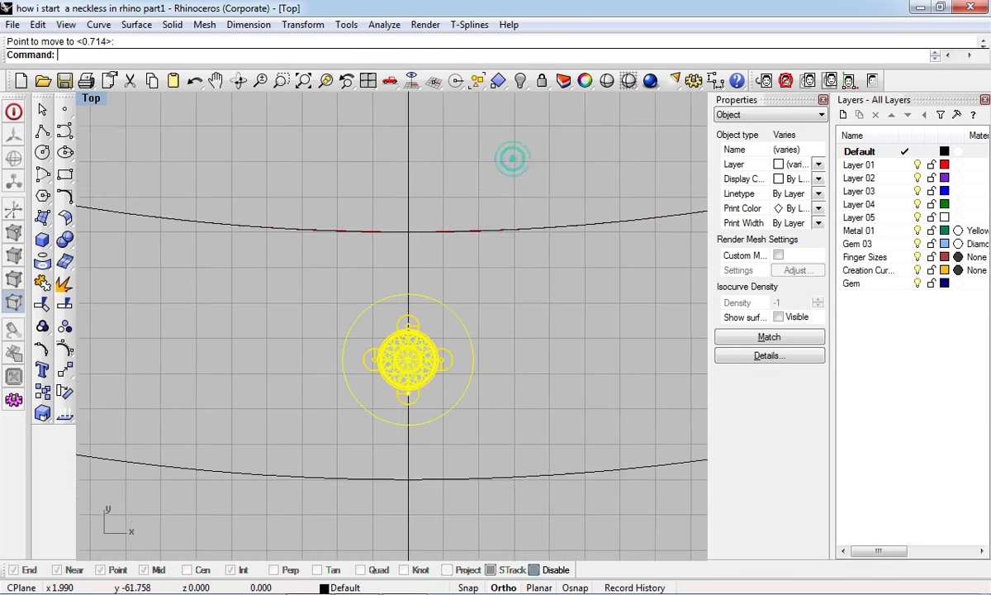
scroll(505, 189, "up", 2)
left_click(500, 240)
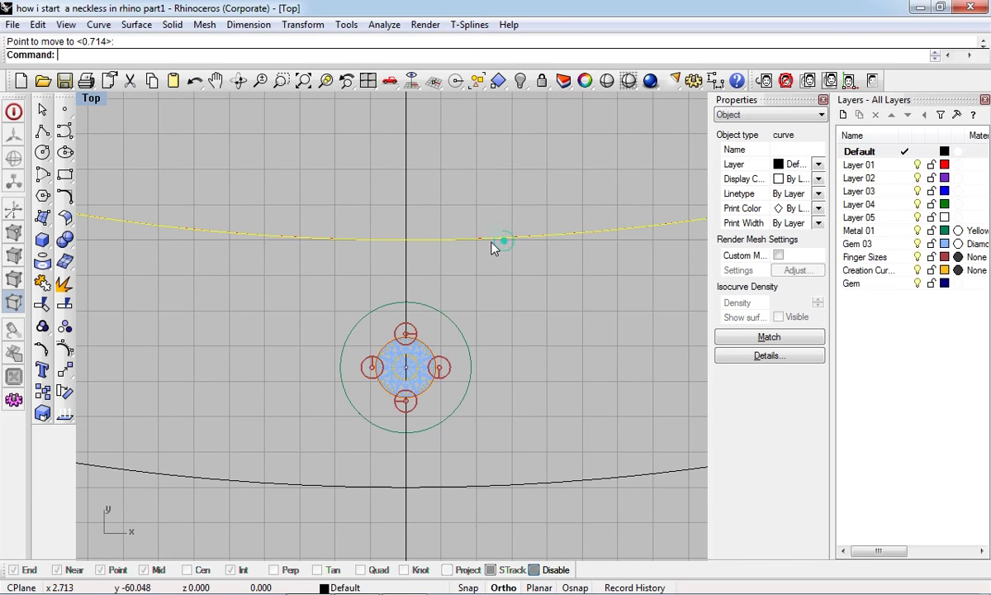
left_click(64, 199)
type("1.7")
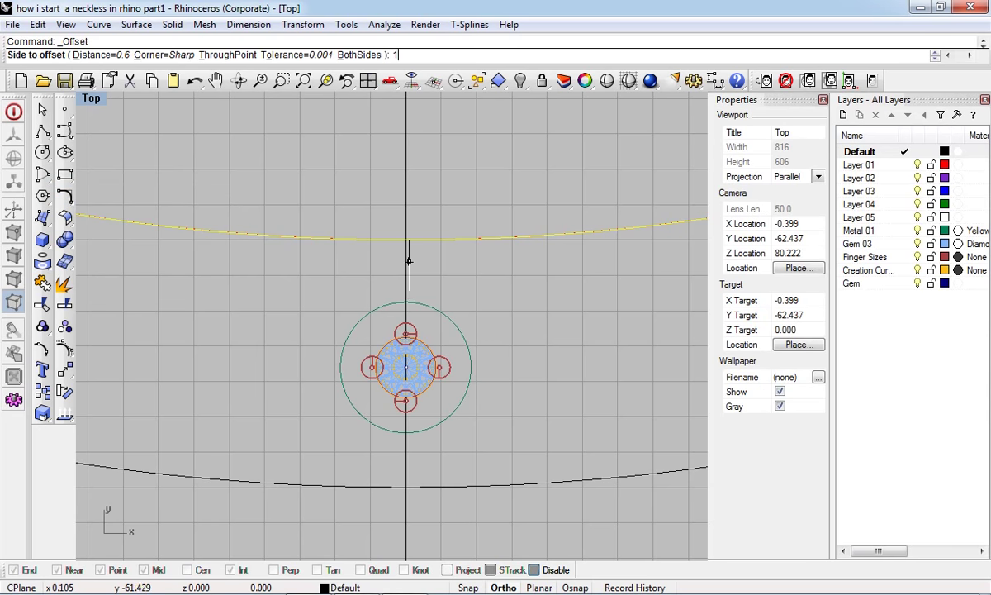
key("Return")
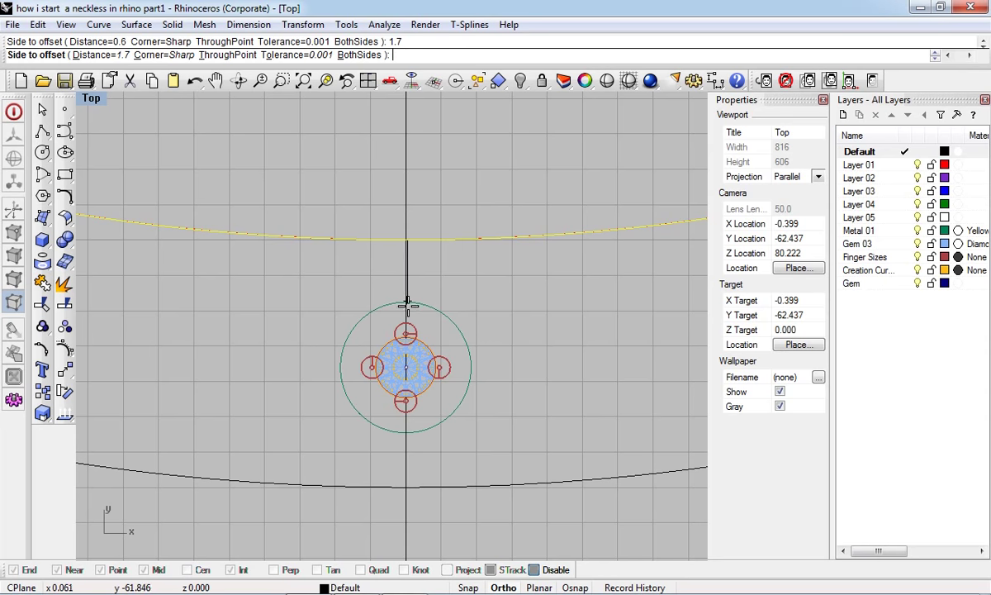
left_click(487, 375)
left_click(553, 475)
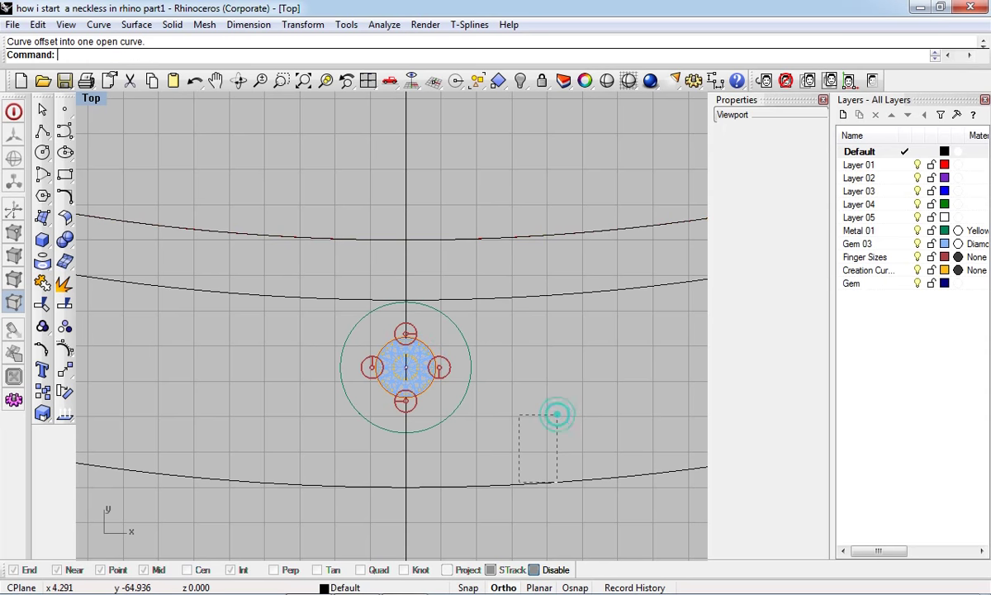
key("Return")
left_click(511, 424)
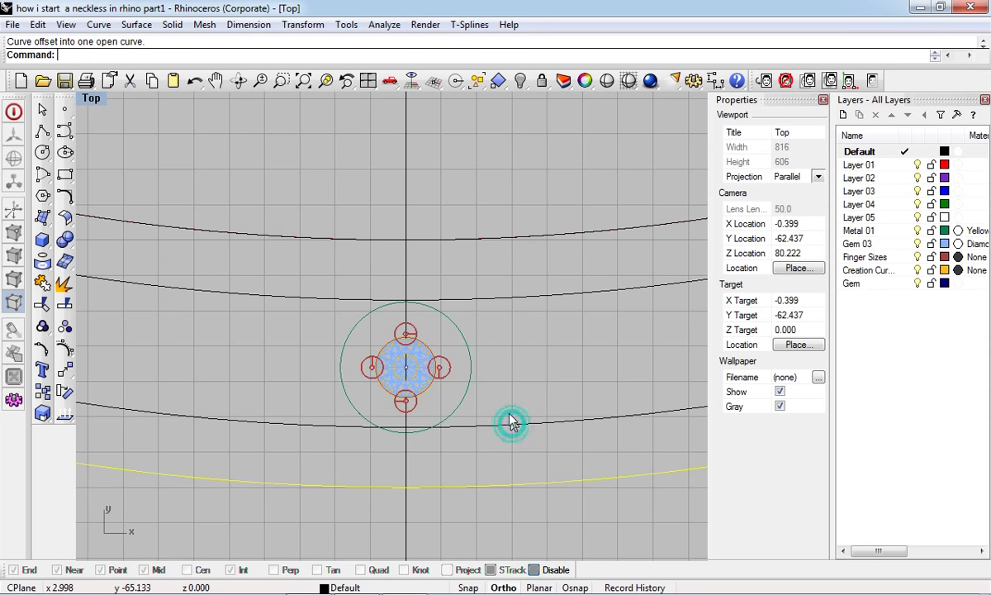
scroll(559, 297, "down", 3)
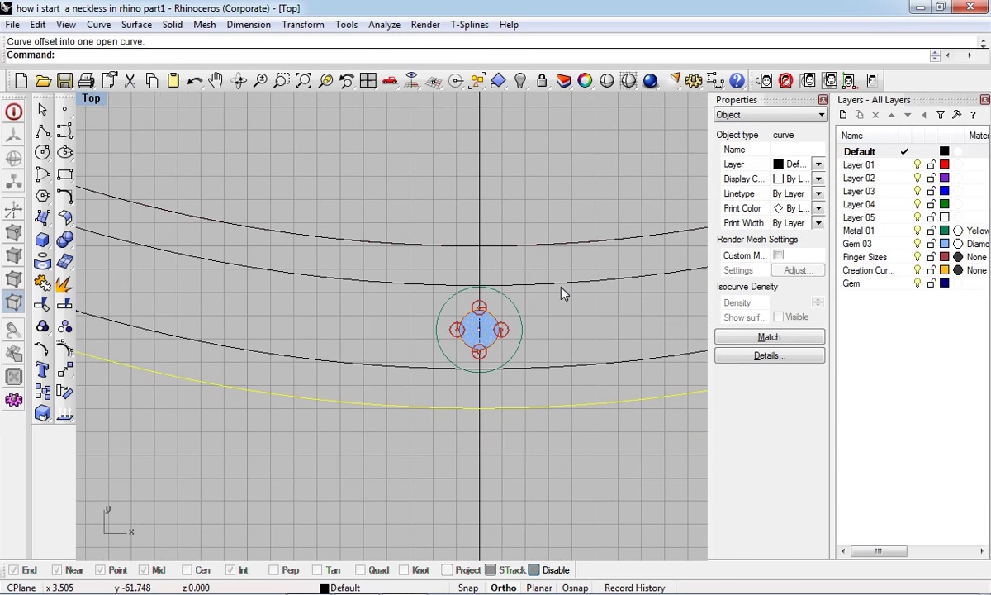
key("ctrl+z")
key("ctrl+z")
scroll(487, 388, "down", 3)
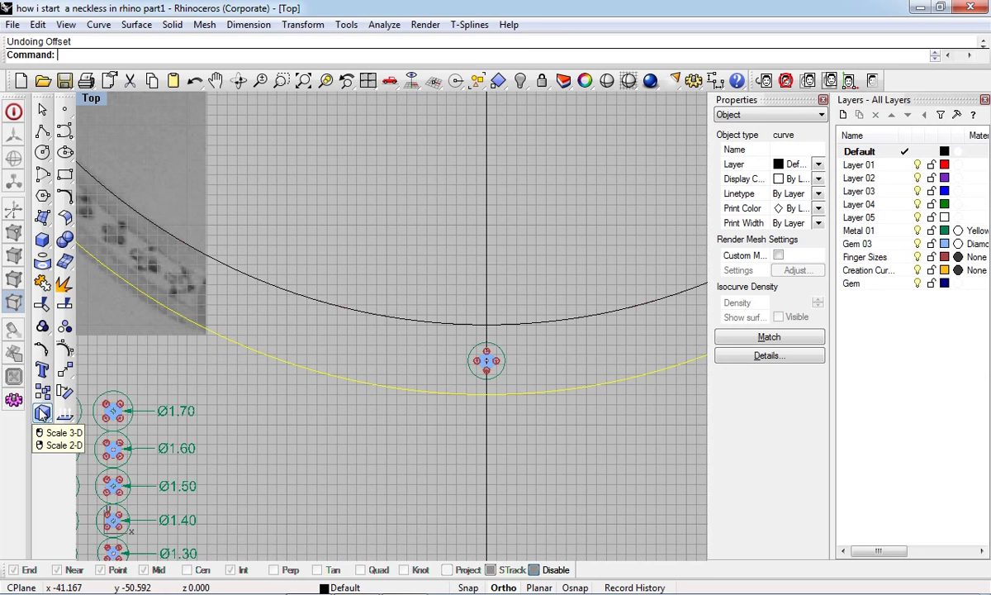
Make a one-direction scaled copy of the band curve with the origin at 0
left_click(66, 203)
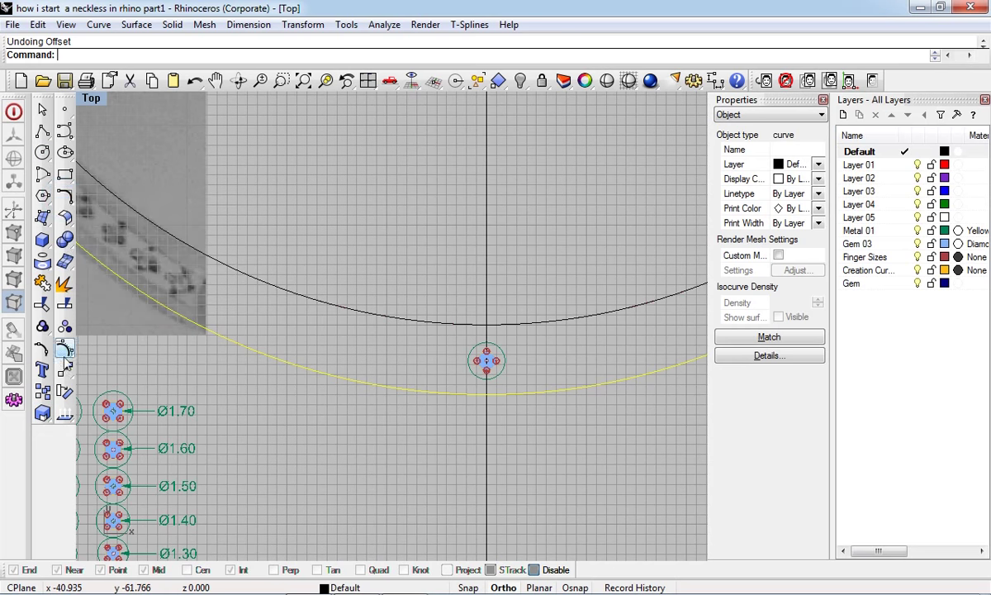
right_click(42, 416)
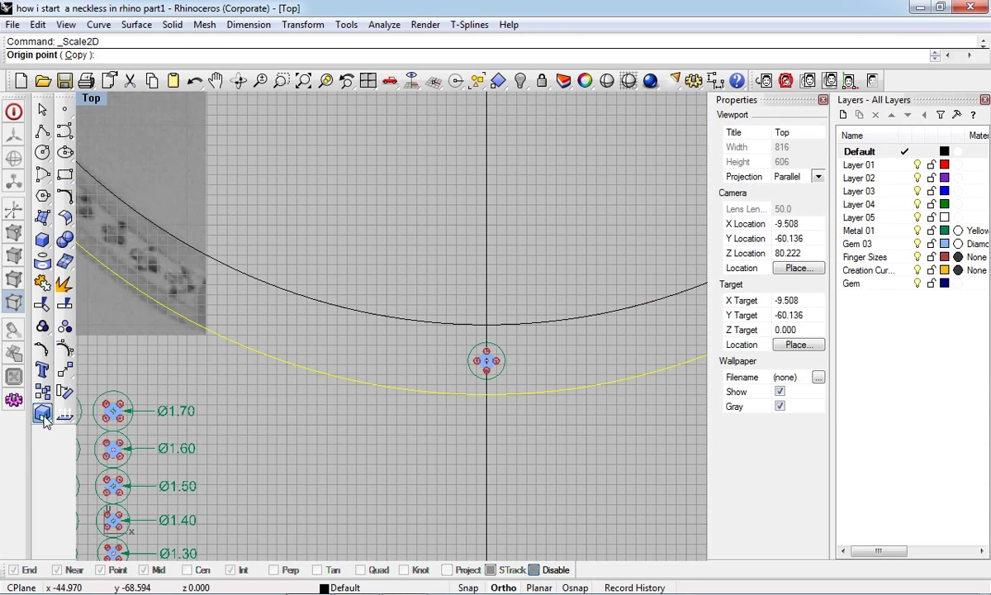
left_click(44, 415)
left_click(111, 432)
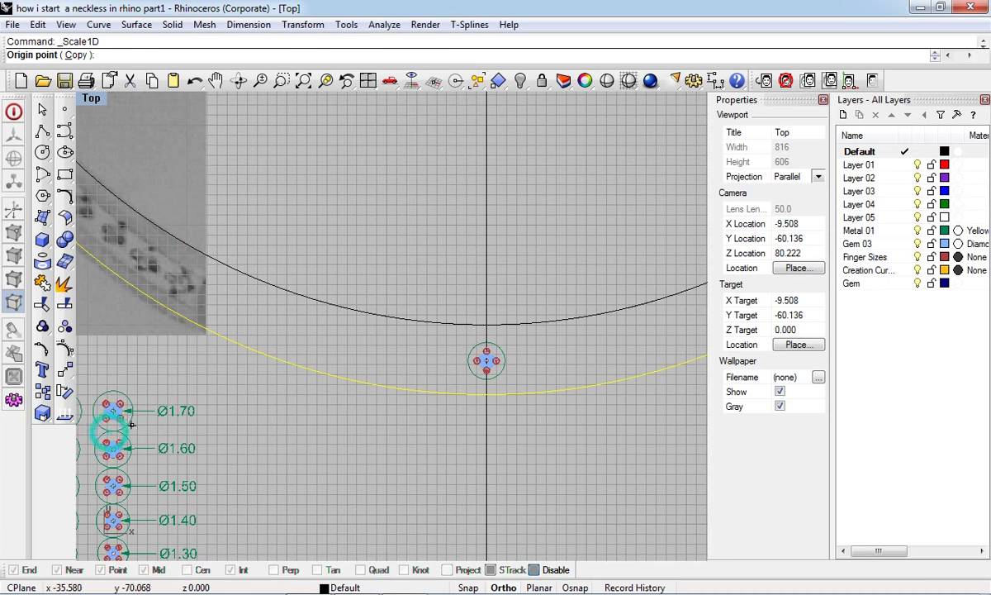
type("0")
key("Return")
left_click(493, 444)
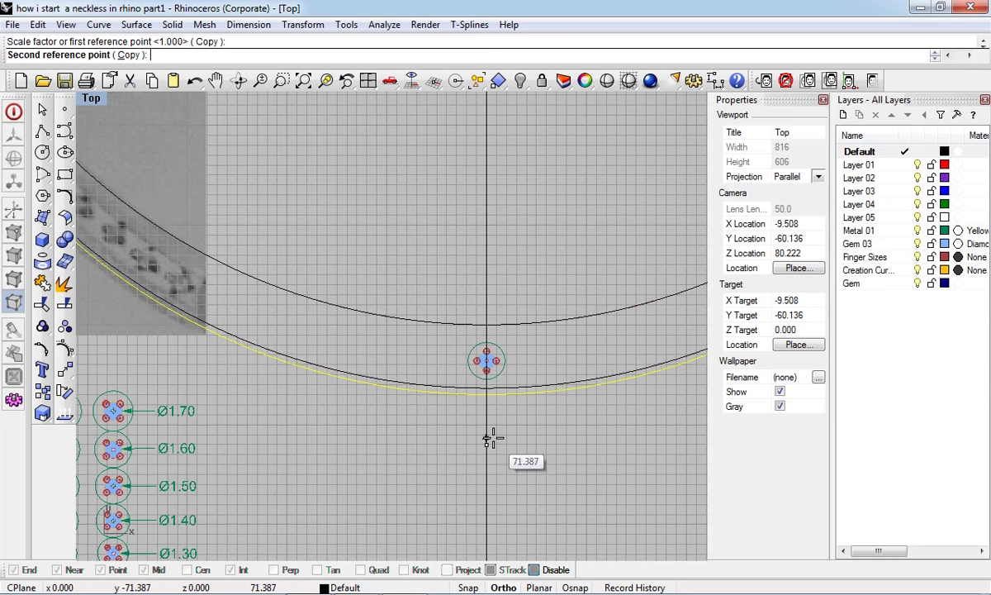
left_click(498, 433)
scroll(512, 372, "up", 2)
Move the gem setting up to its new place
left_click(484, 354)
scroll(484, 354, "up", 3)
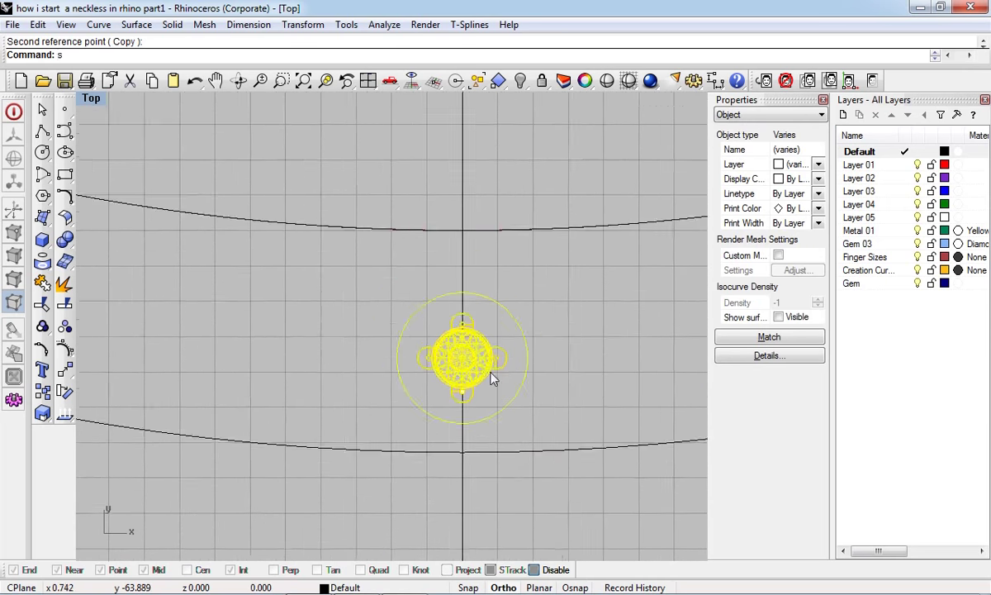
type("m")
key("Return")
left_click(495, 417)
scroll(496, 321, "up", 2)
left_click(496, 320)
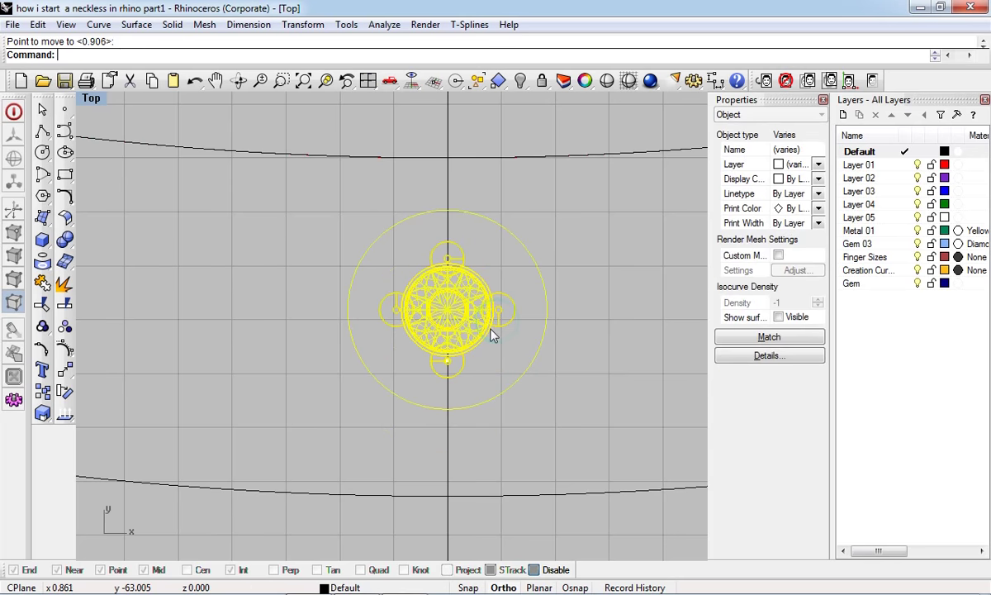
scroll(528, 372, "down", 3)
key("Escape")
Offset the lower band curve by 1.7 above it and below the yellow curve
left_click(531, 415)
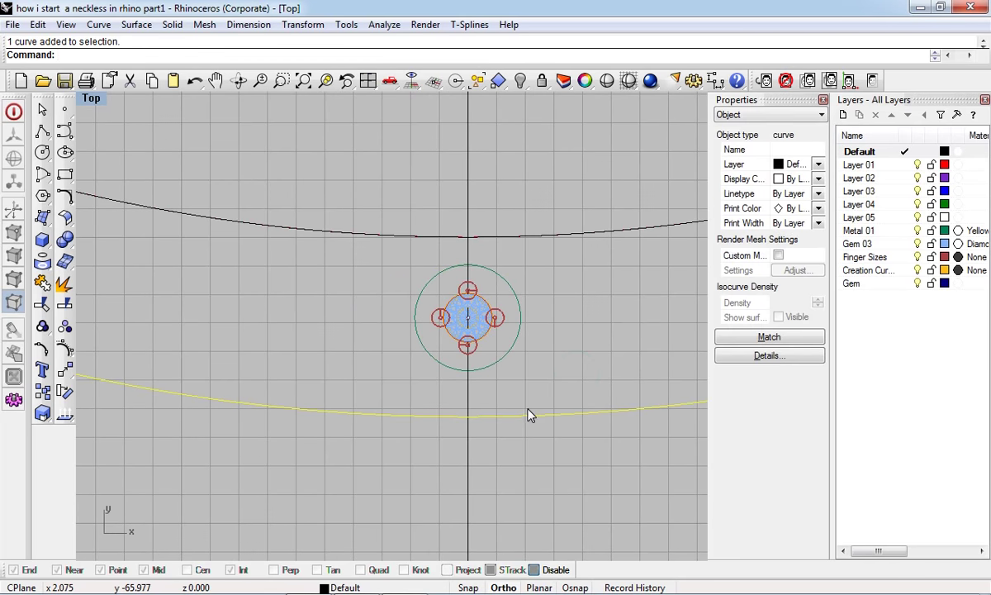
type("offset")
key("Return")
left_click(537, 364)
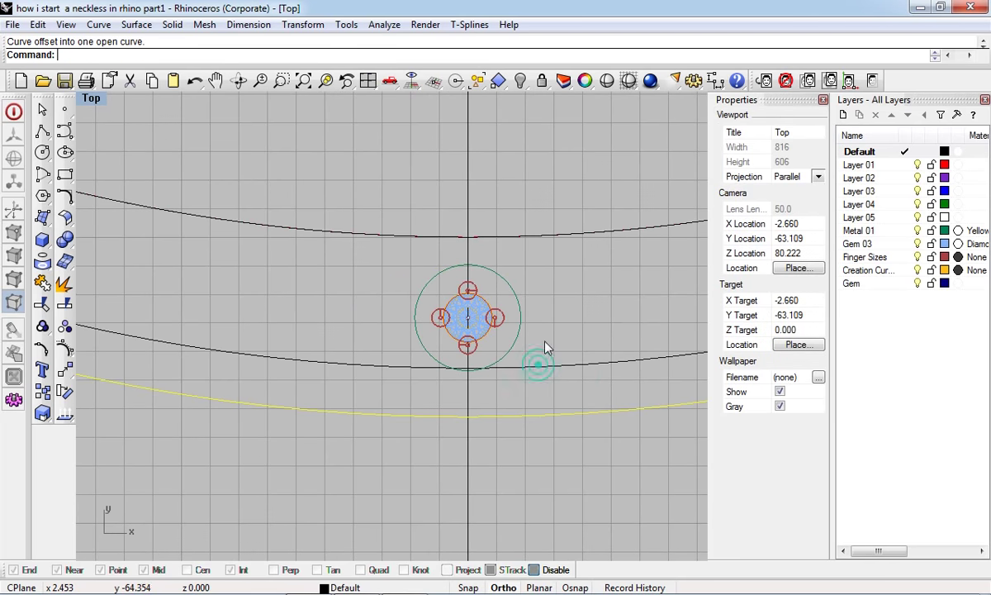
left_click_drag(518, 237, 522, 273)
key("ctrl+z")
key("Return")
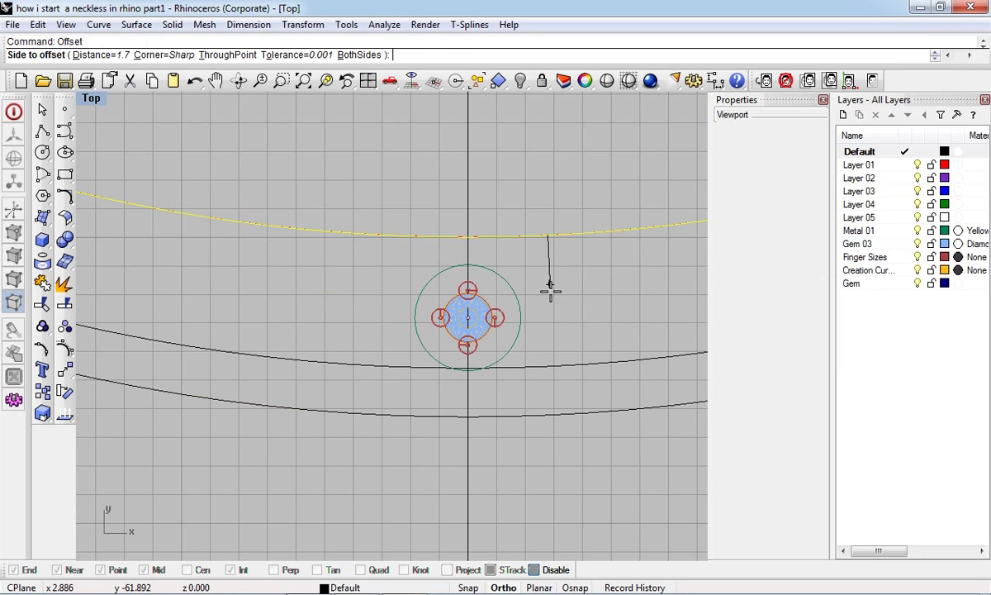
left_click(549, 289)
scroll(502, 323, "up", 3)
Reposition the gem setting between the offset curves
left_click(490, 315)
type("m")
key("Return")
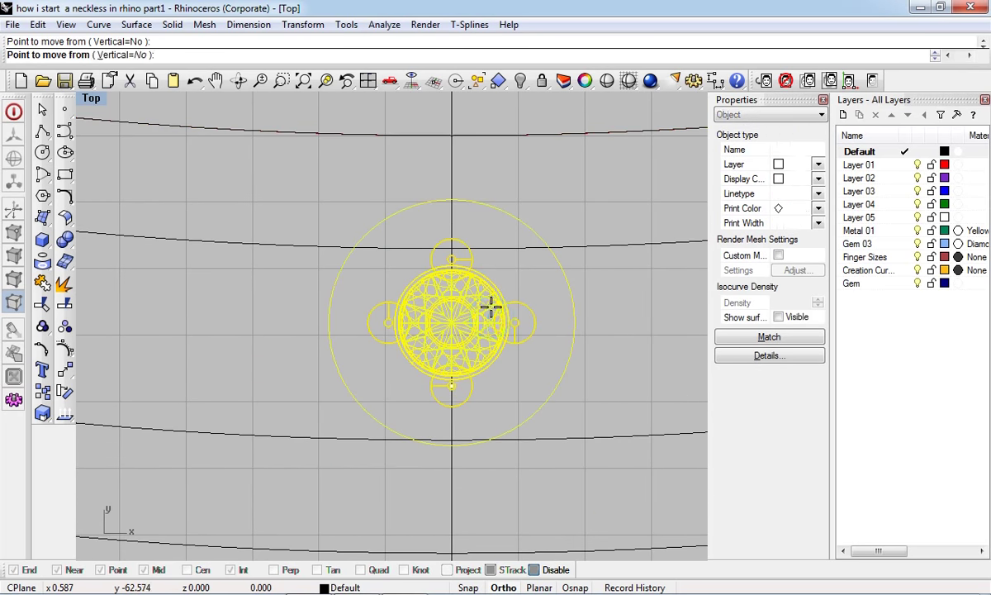
left_click(491, 308)
left_click(491, 324)
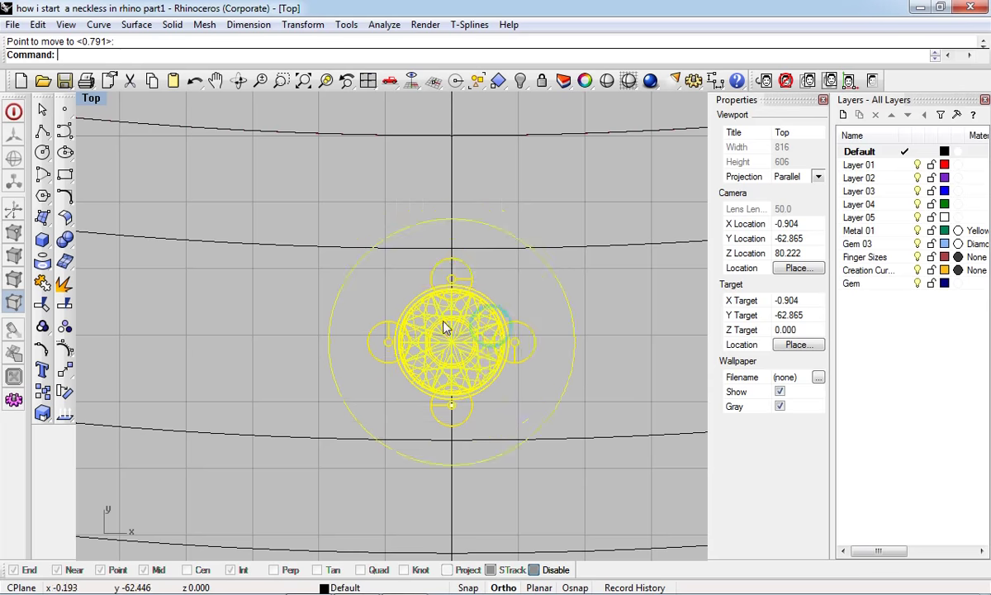
type("s")
key("Return")
left_click(464, 279)
left_click(465, 277)
scroll(507, 365, "down", 1)
Delete the stray curve near the gem and select the bottom band arc
left_click(578, 380)
key("Delete")
left_click(574, 440)
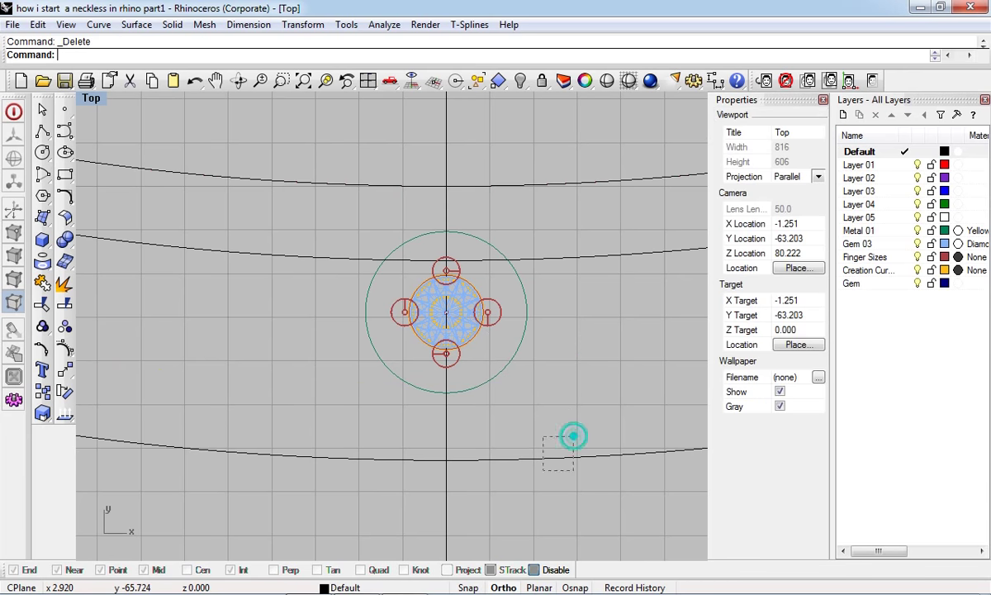
Make a one-direction scaled copy of the curve at the pendant
left_click(47, 408)
left_click(111, 433)
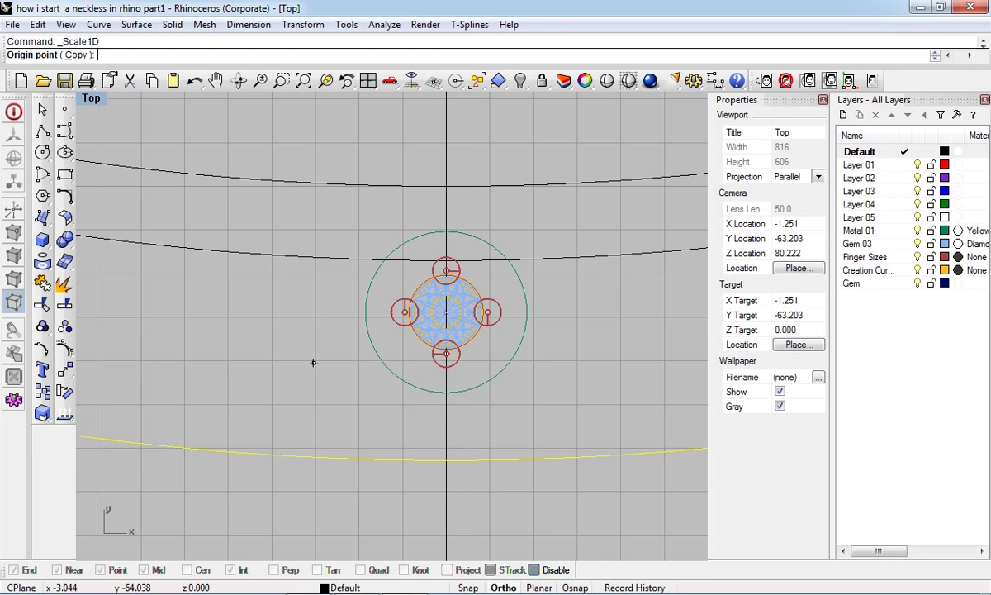
type("0")
left_click(446, 451)
left_click(446, 446)
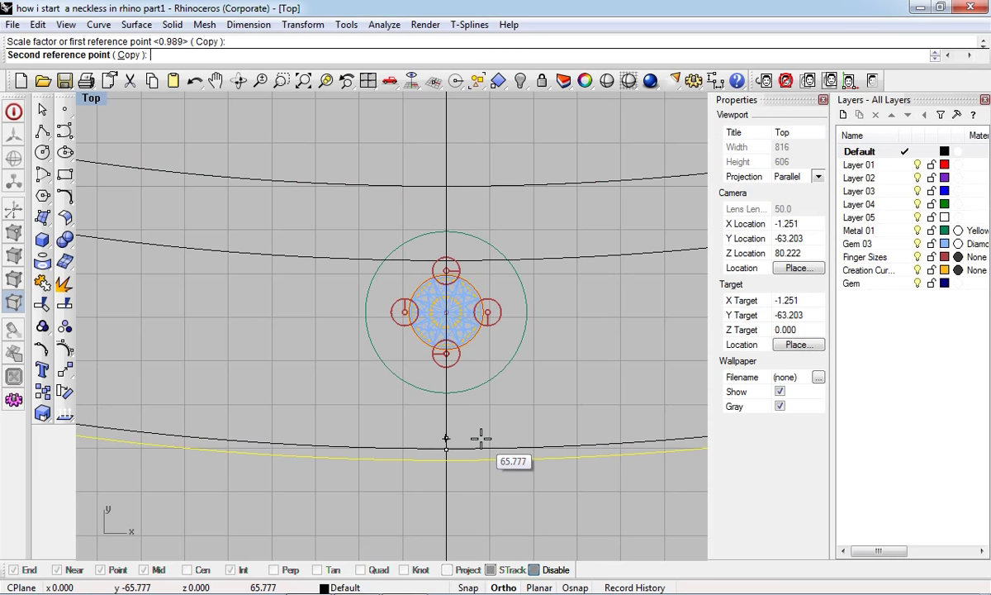
left_click(485, 432)
Offset the lower band curve upward with the Offset command
right_click_drag(485, 432, 456, 401)
left_click_drag(568, 369, 533, 416)
type("Op")
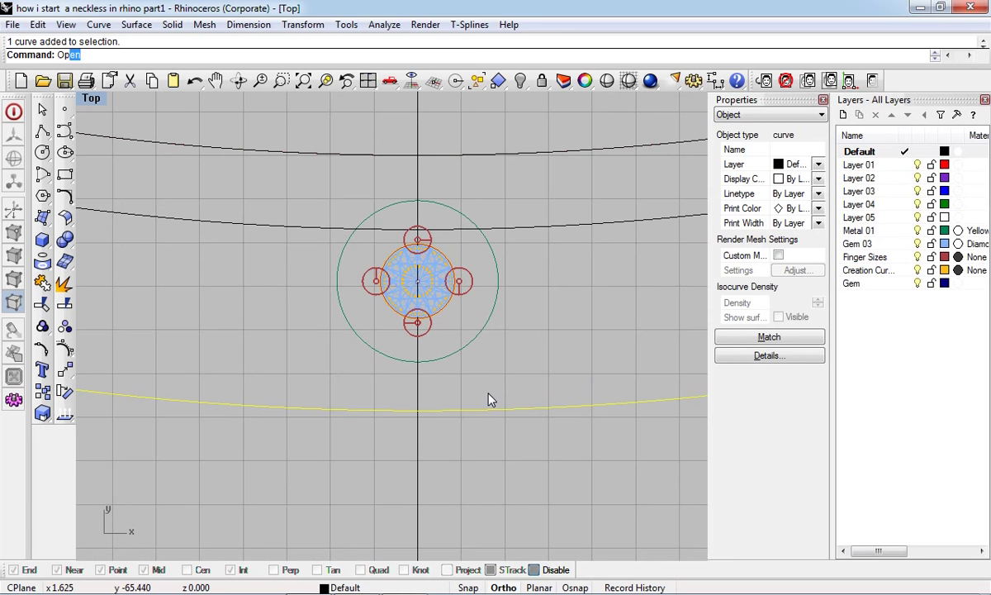
type("o")
key("Return")
left_click(513, 353)
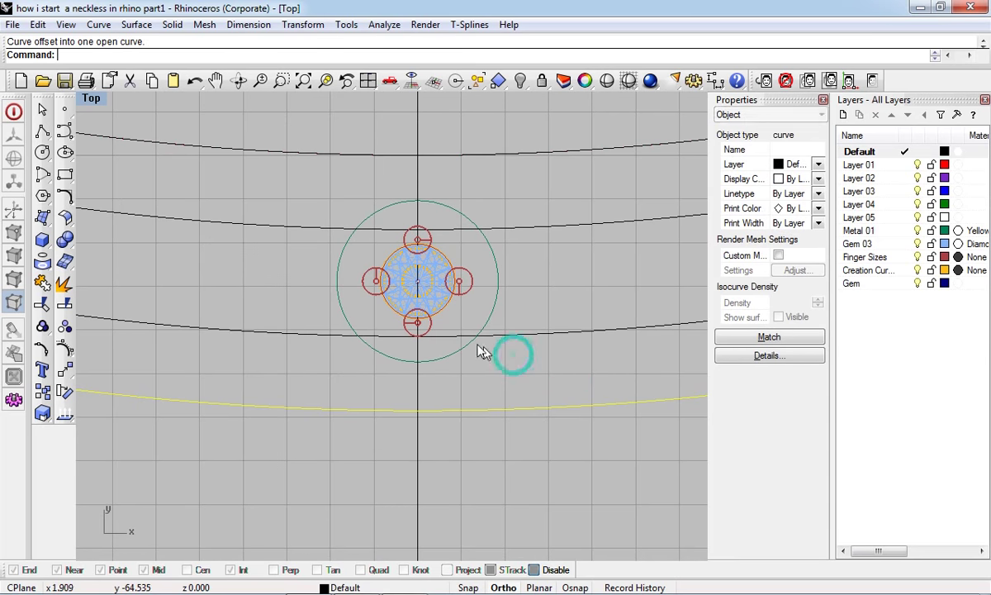
Select all the pendant objects and nudge them into their new spot
scroll(442, 287, "up", 2)
scroll(431, 277, "up", 2)
scroll(431, 270, "up", 2)
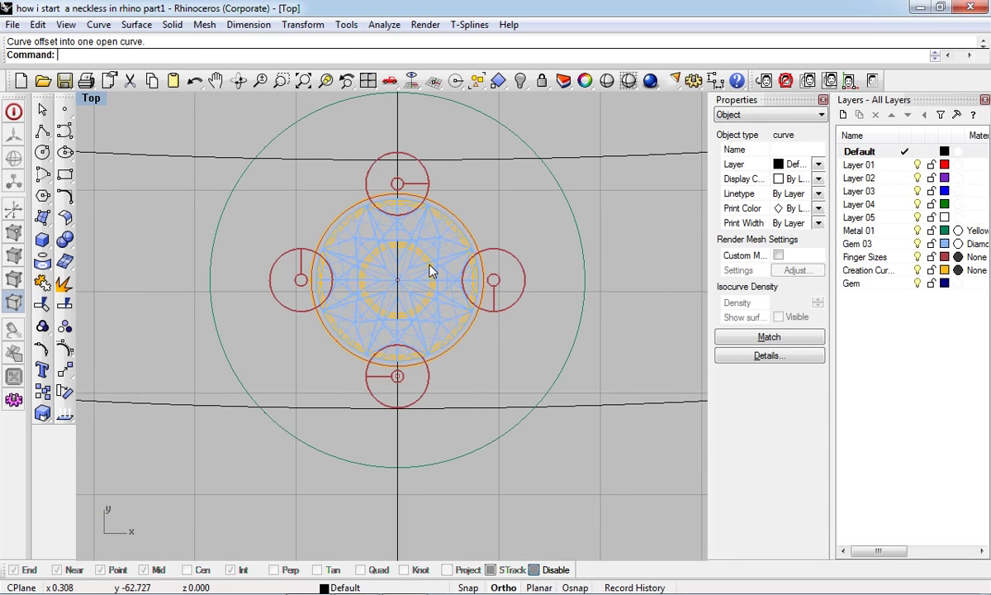
key("ctrl+a")
left_click(427, 260)
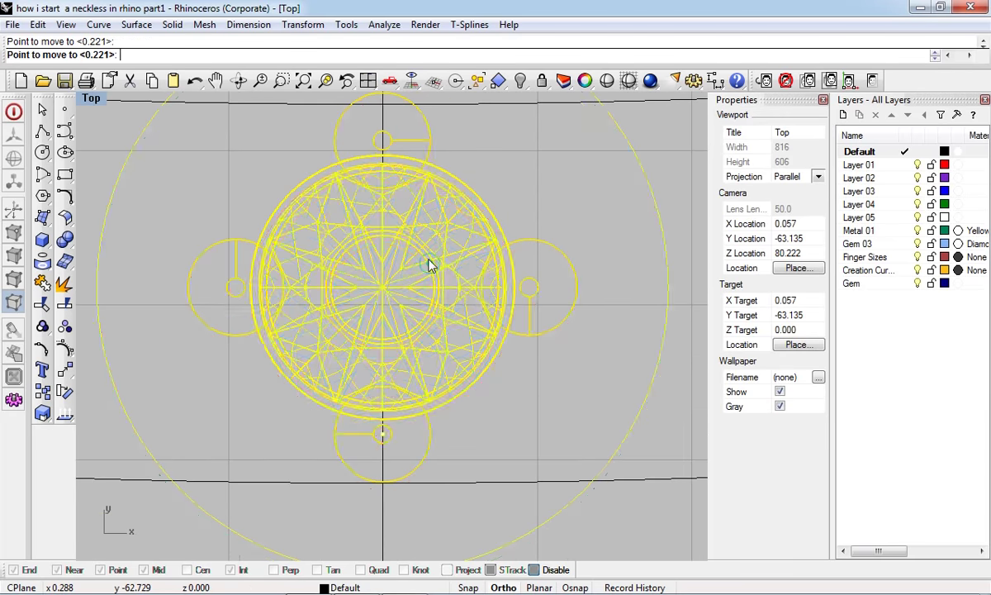
left_click(427, 263)
Zoom in on the four-prong gem setting at the band's bottom and clear the selection
scroll(450, 291, "down", 3)
scroll(450, 291, "down", 3)
scroll(480, 256, "up", 4)
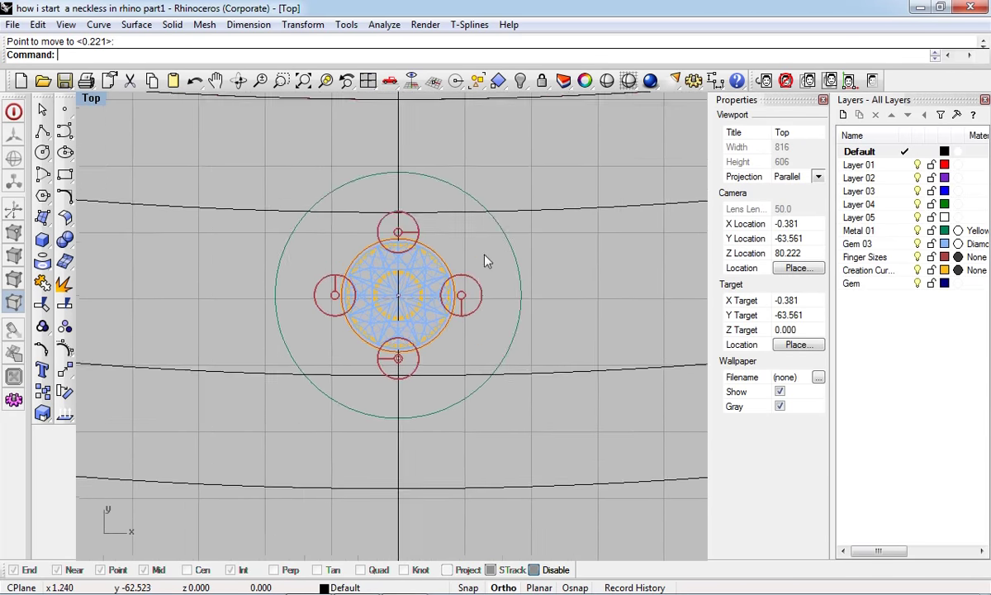
scroll(431, 217, "up", 1)
key("ctrl+a")
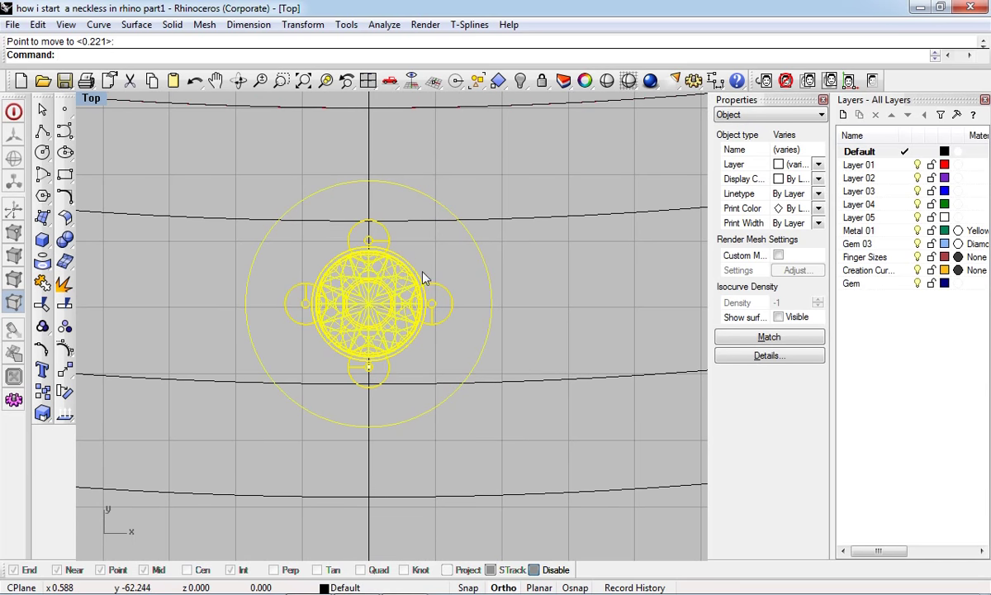
scroll(423, 276, "down", 3)
scroll(434, 300, "down", 2)
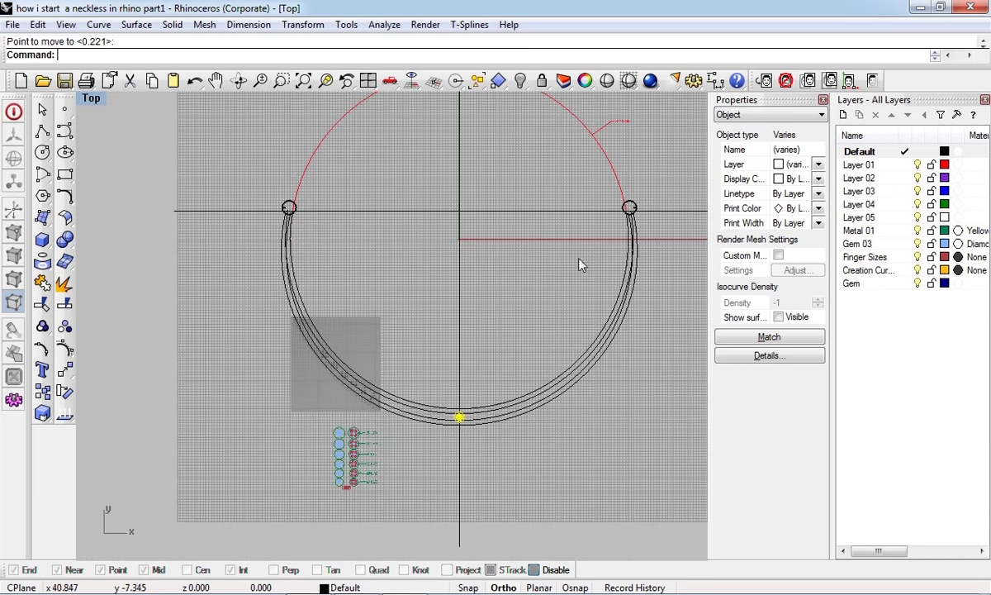
scroll(450, 426, "up", 1)
scroll(463, 428, "up", 1)
scroll(492, 388, "up", 1)
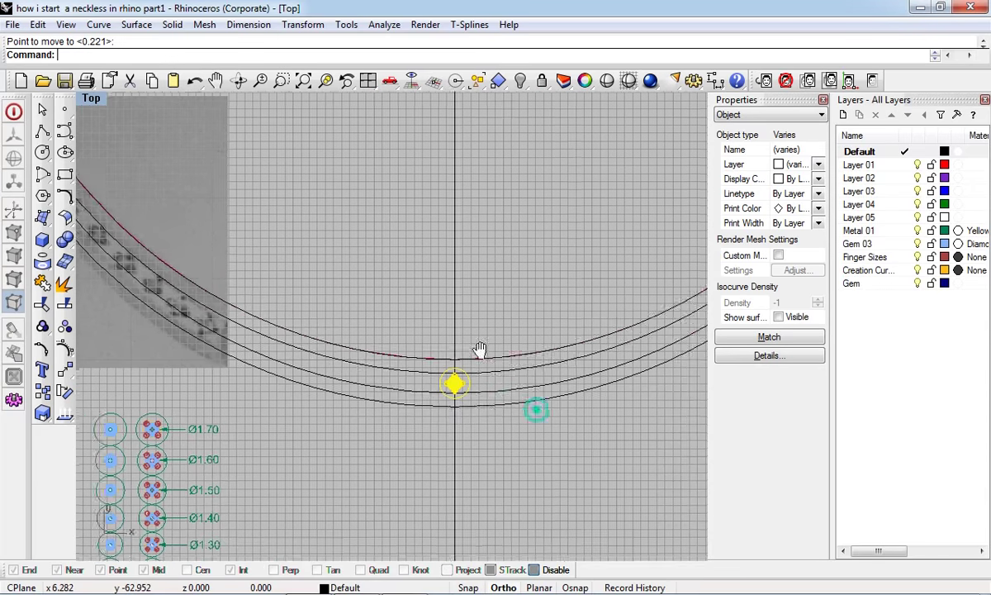
scroll(446, 331, "up", 2)
scroll(417, 312, "up", 2)
scroll(405, 306, "up", 1)
left_click(393, 310)
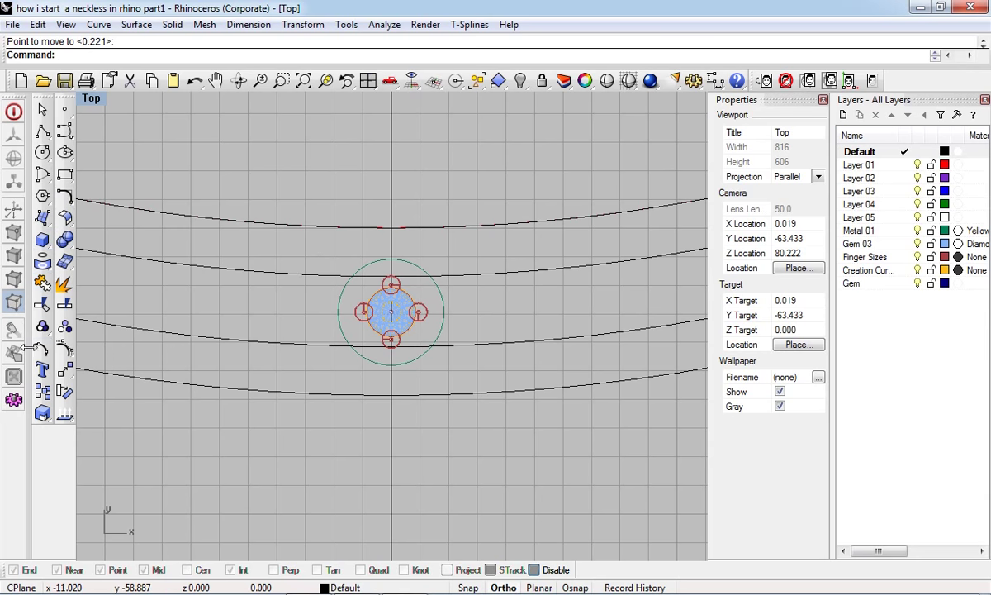
Remove the outer circle from the gem setting's group and delete it
left_click(47, 329)
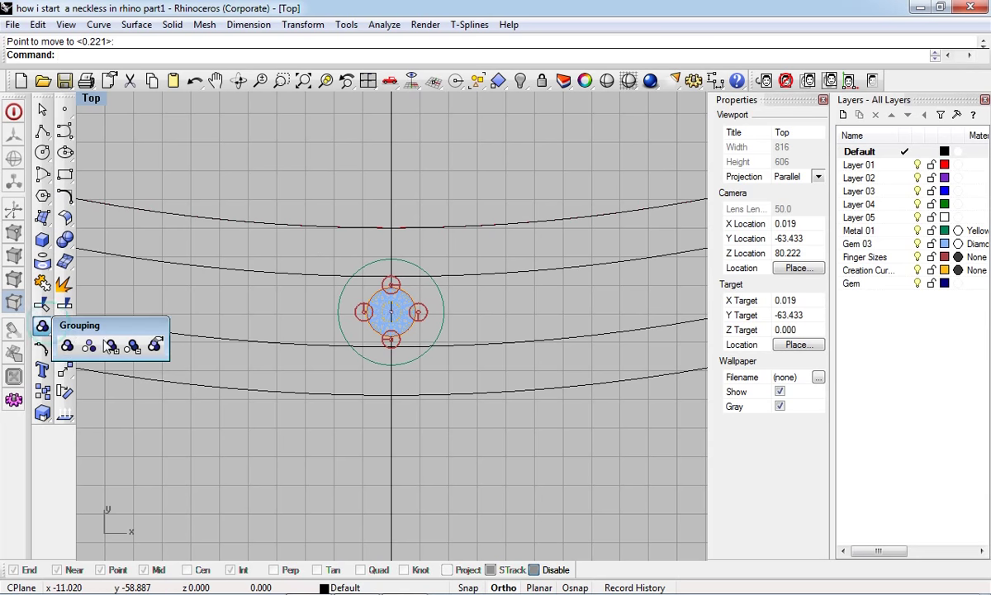
left_click(132, 346)
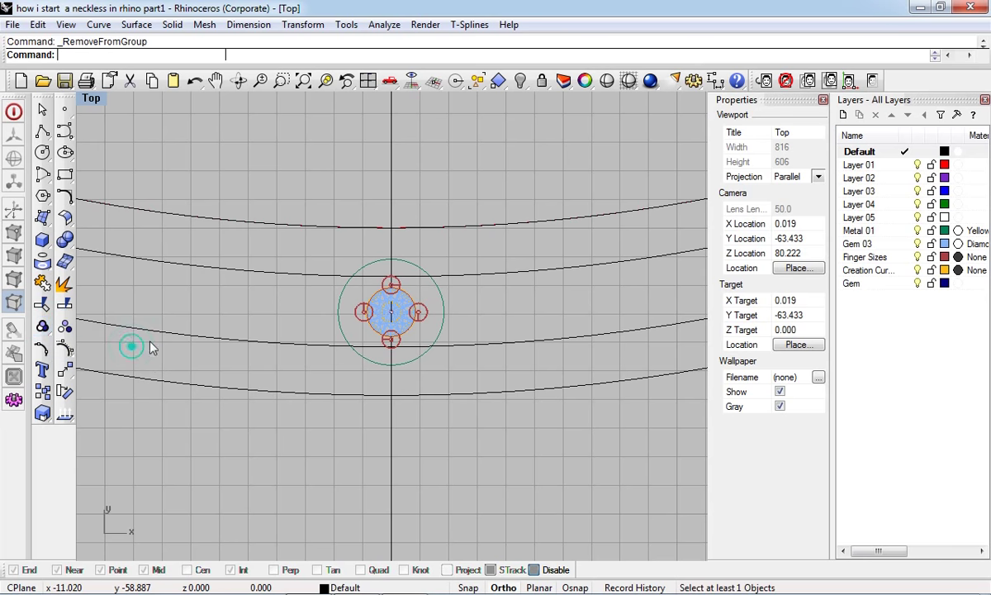
left_click(442, 308)
key("Return")
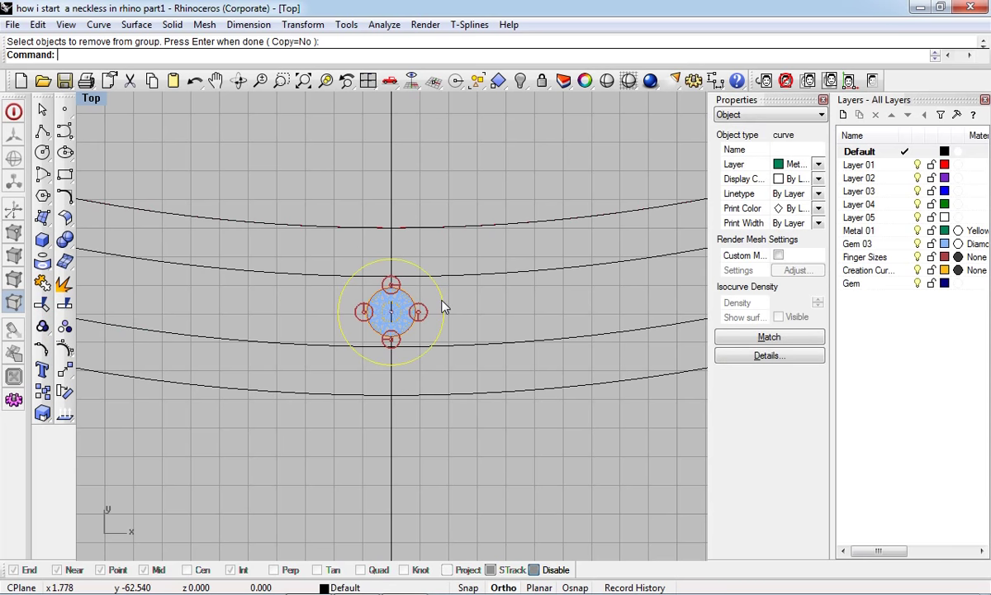
key("Delete")
Rotate-copy the gem setting about the origin, placing the copy to its left
scroll(404, 310, "up", 1)
left_click(389, 301)
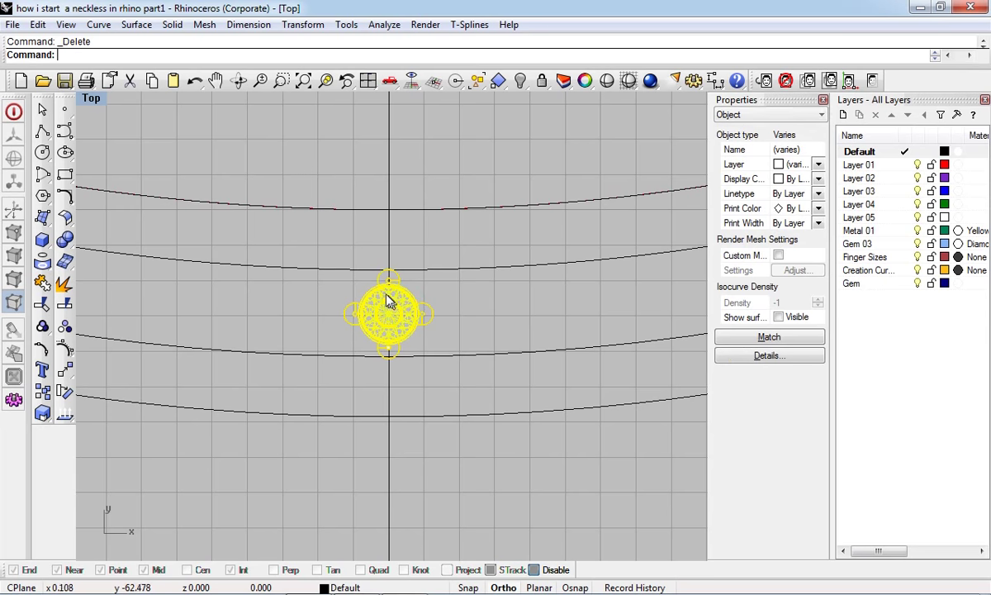
left_click(64, 390)
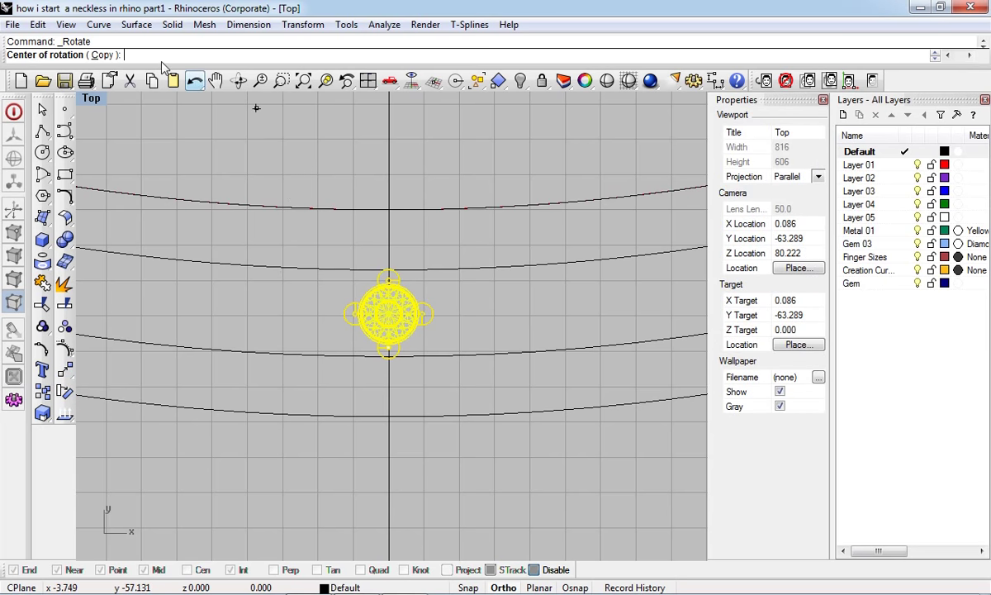
left_click(103, 54)
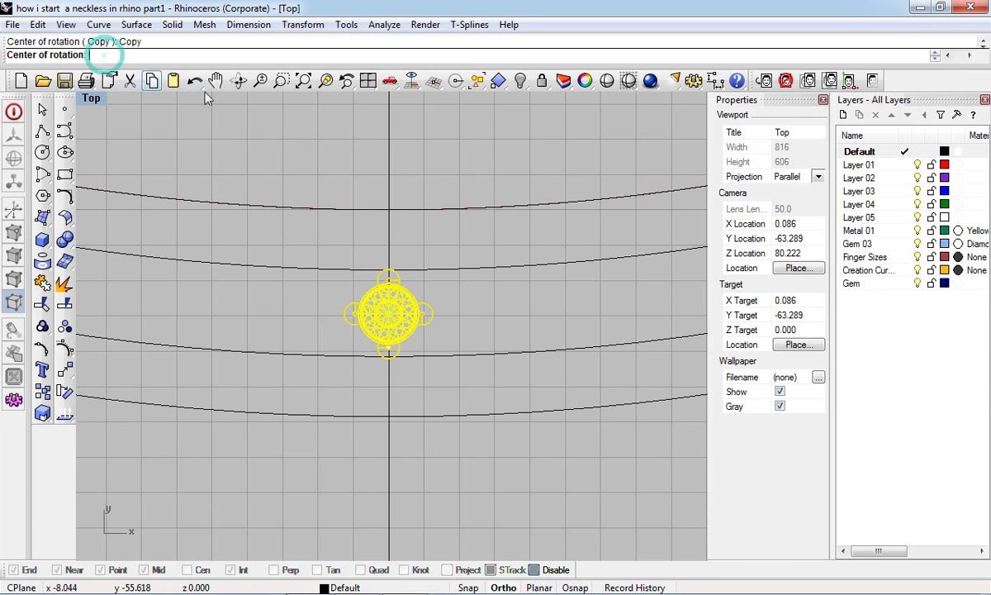
type("0")
key("Return")
left_click(491, 395)
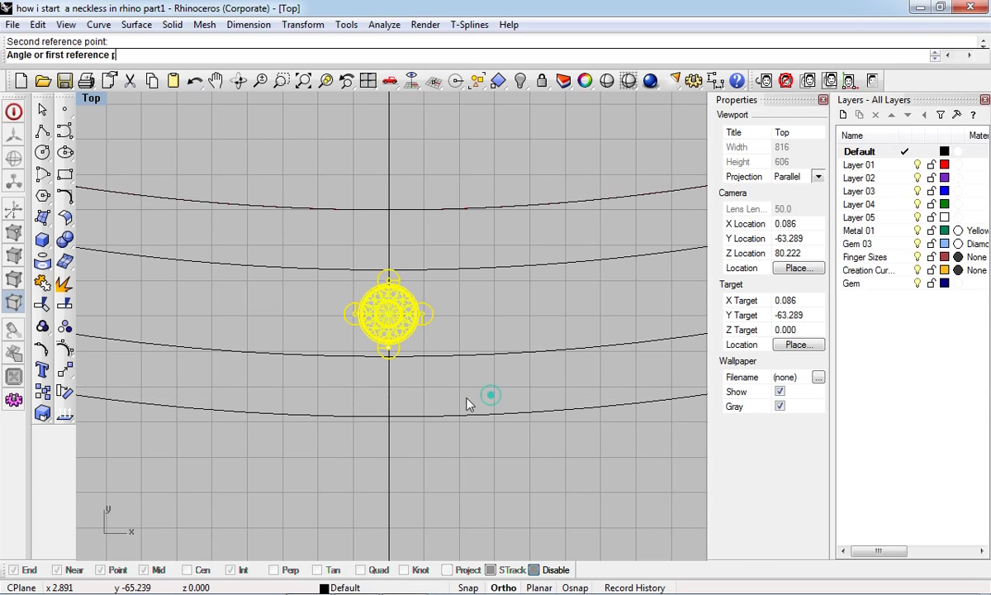
left_click(358, 403)
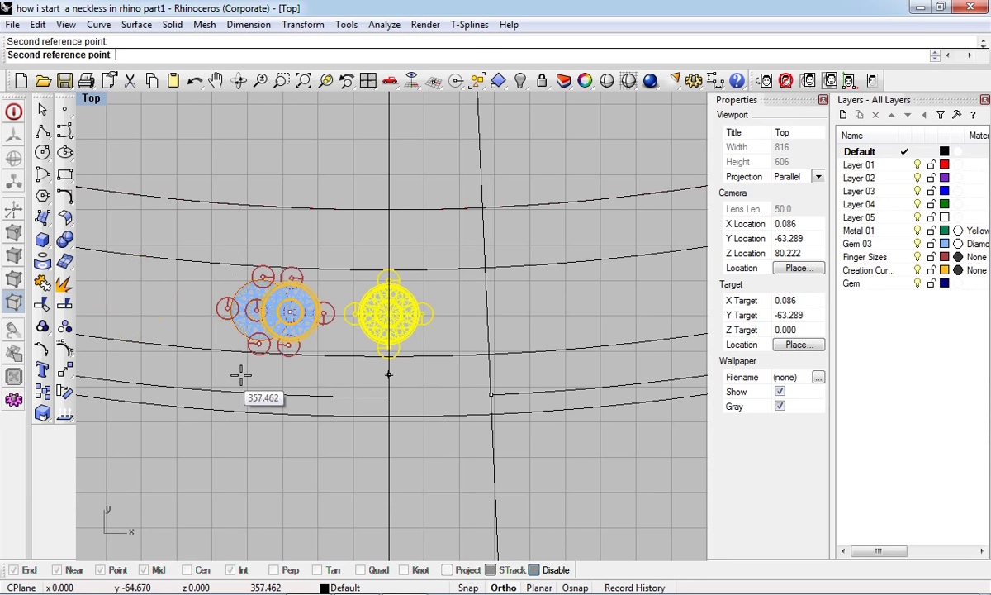
key("Return")
Draw a 1-diameter circle from the right setting's prong into the gap between settings
left_click(41, 154)
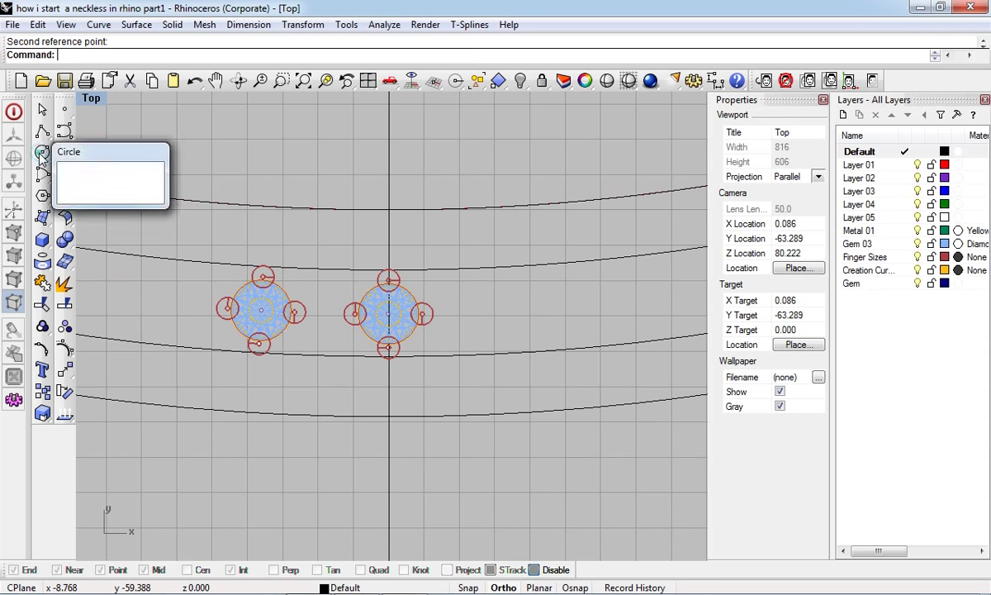
left_click(88, 172)
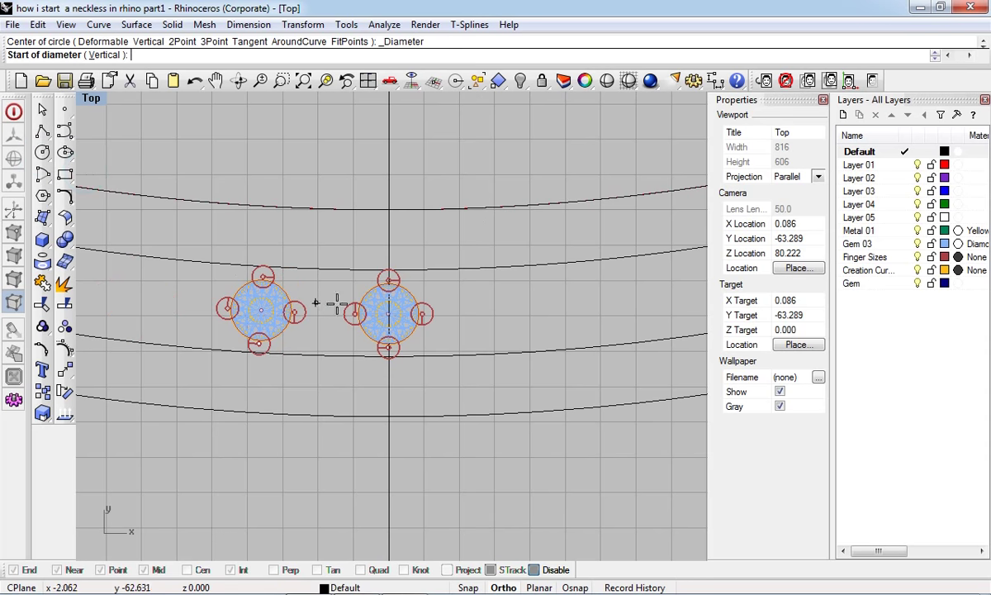
scroll(336, 304, "up", 5)
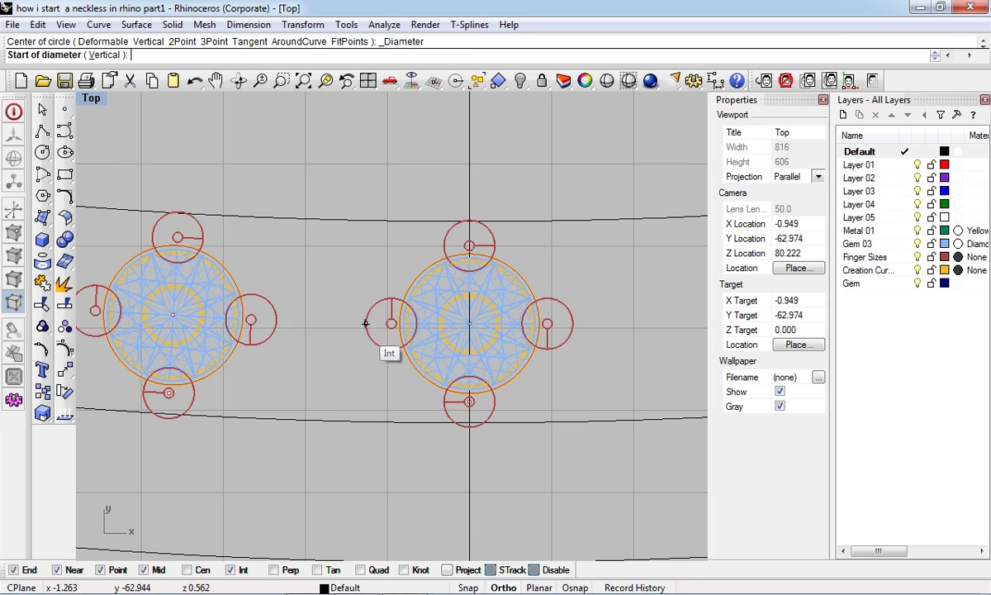
left_click(366, 324)
key("Return")
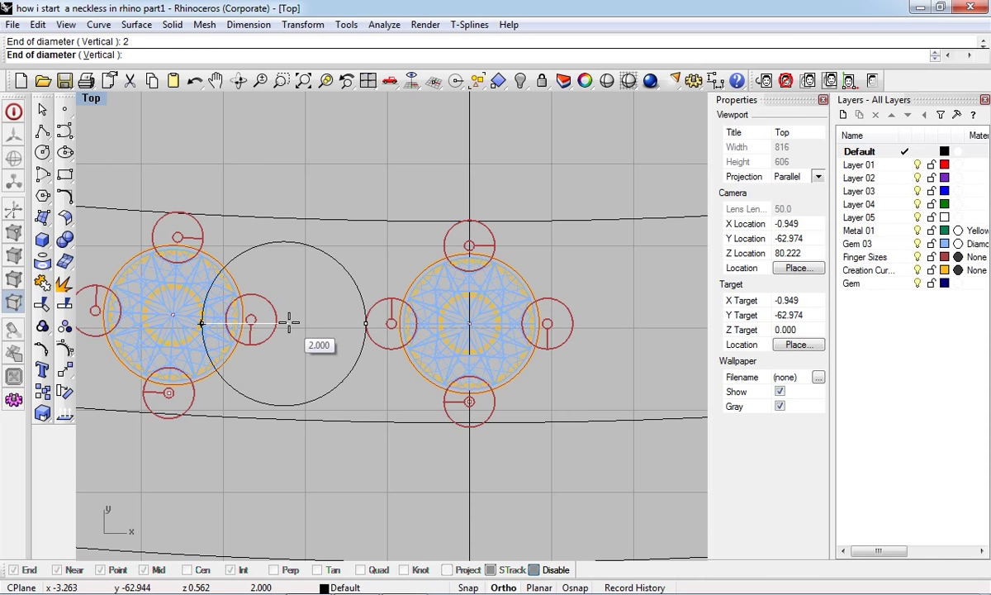
type("1")
key("Return")
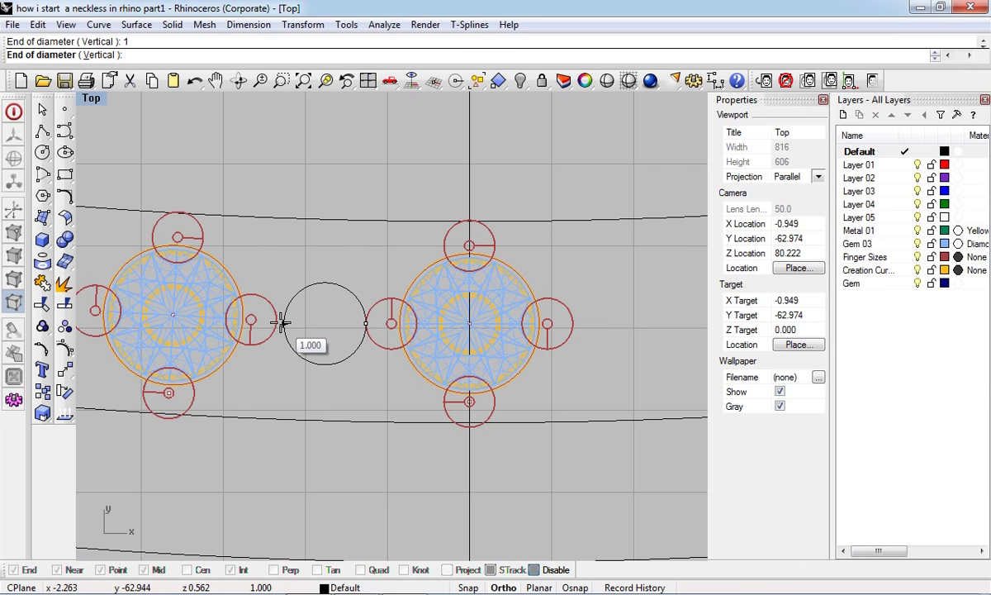
left_click(283, 322)
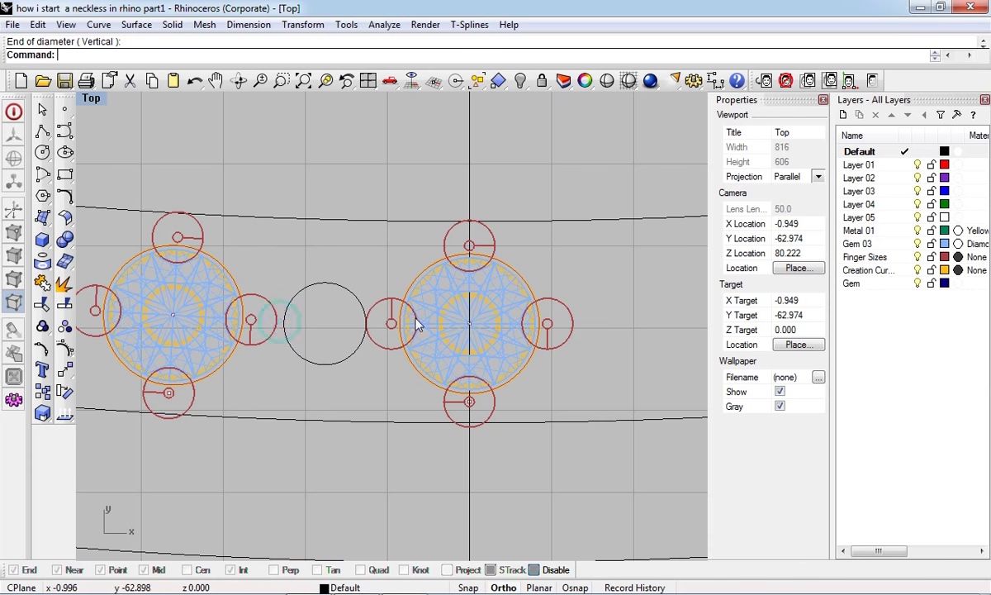
Zoom back in and select the left gem setting
scroll(390, 298, "down", 5)
scroll(280, 273, "down", 3)
scroll(403, 351, "up", 1)
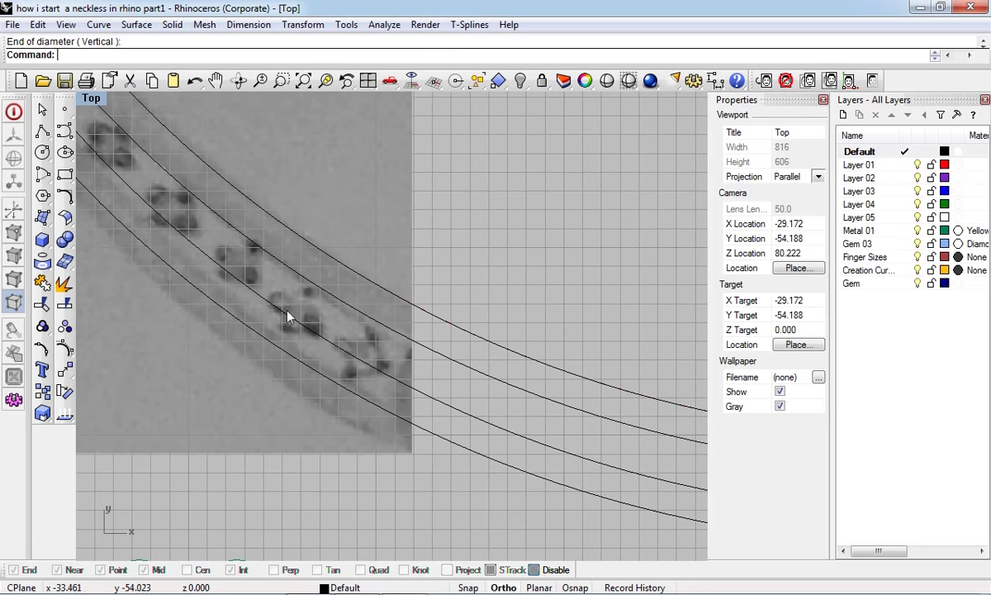
scroll(498, 385, "up", 3)
scroll(498, 385, "up", 4)
scroll(498, 385, "up", 1)
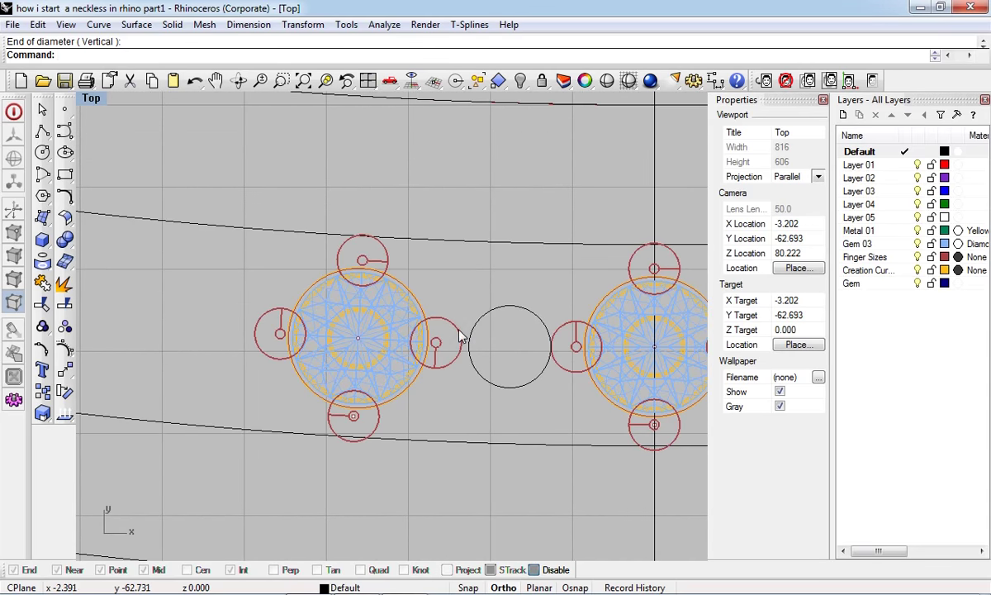
left_click(434, 316)
Rotate-copy the left gem setting about center 0 into its new position
left_click(65, 393)
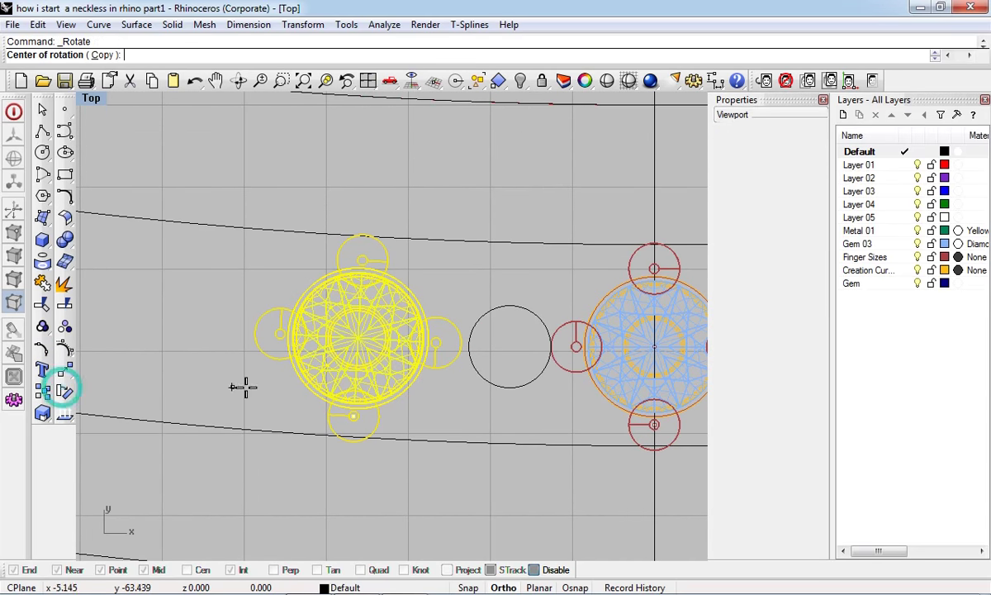
type("0")
key("Return")
scroll(441, 418, "up", 2)
left_click(441, 418)
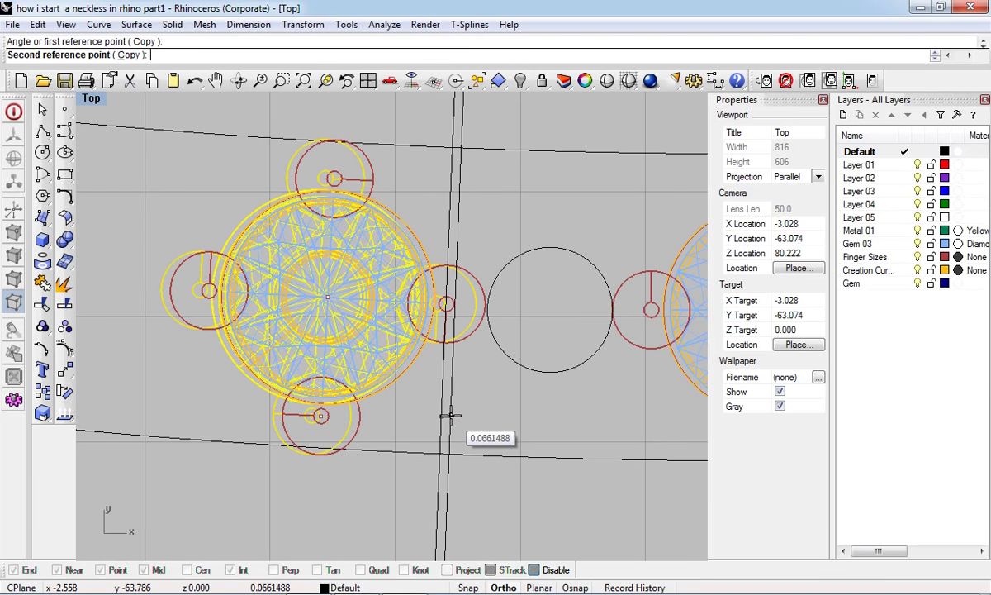
left_click(444, 416)
scroll(380, 396, "down", 2)
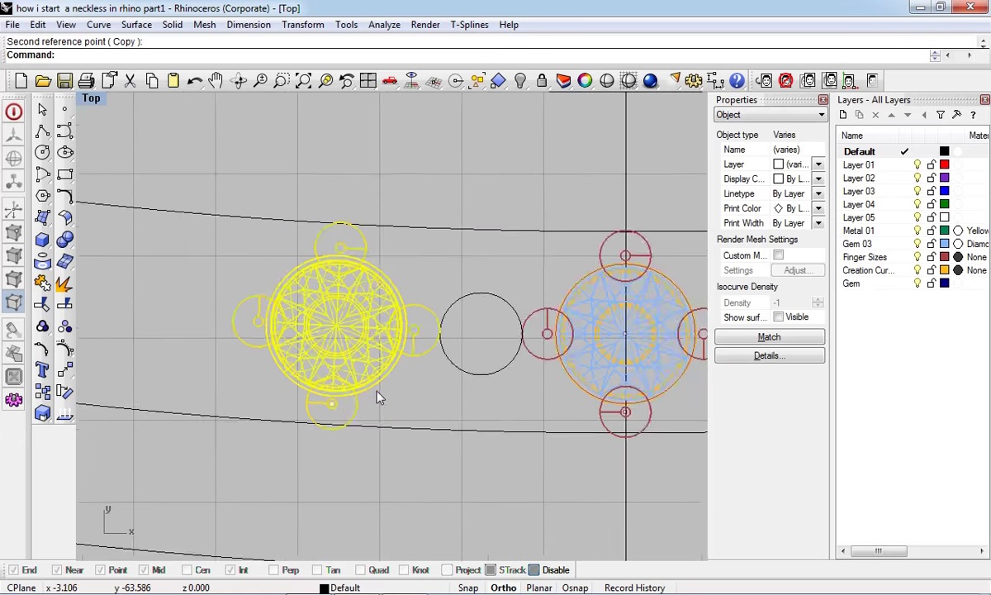
scroll(436, 382, "down", 2)
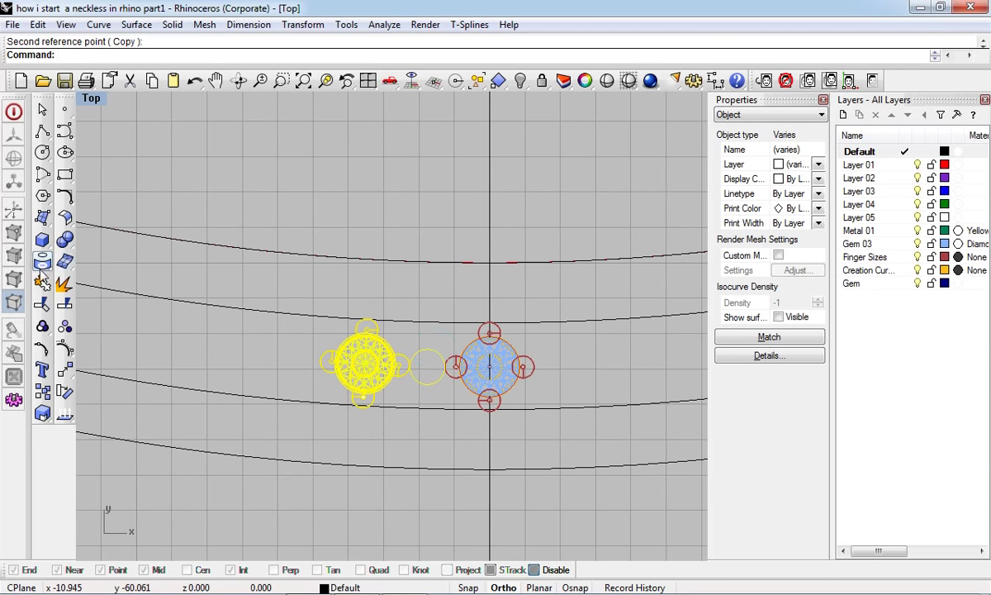
Group the left setting with its connecting circle and begin a rotate-copy about the origin
left_click(42, 326)
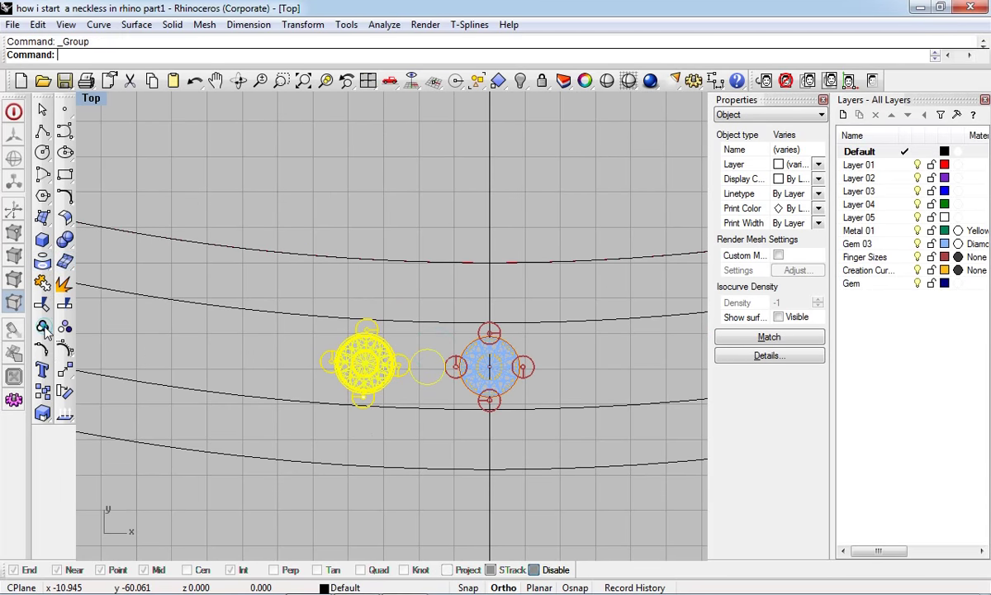
left_click(64, 393)
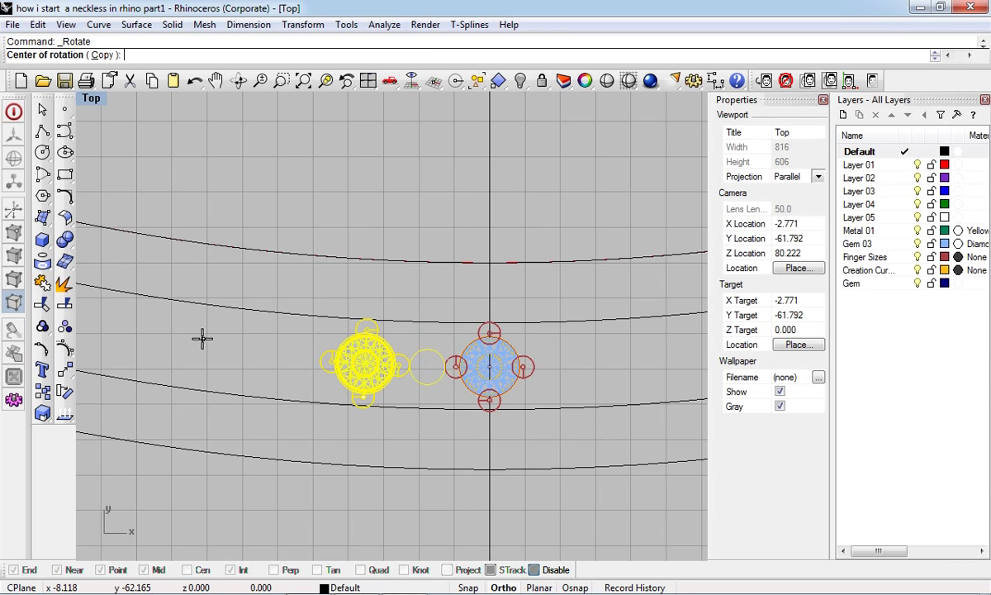
type("0")
key("Return")
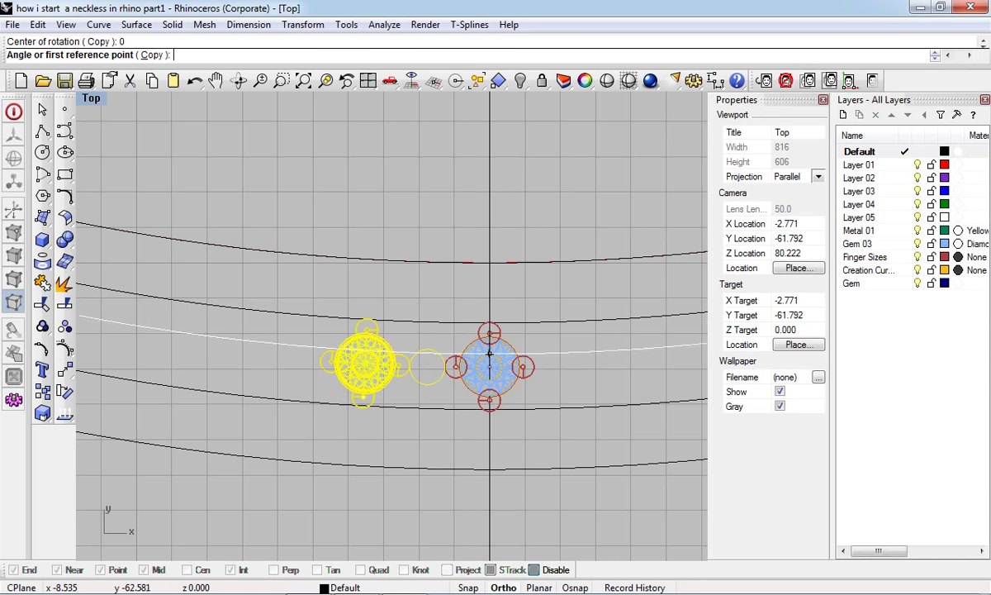
key("Left")
key("Left")
left_click(154, 55)
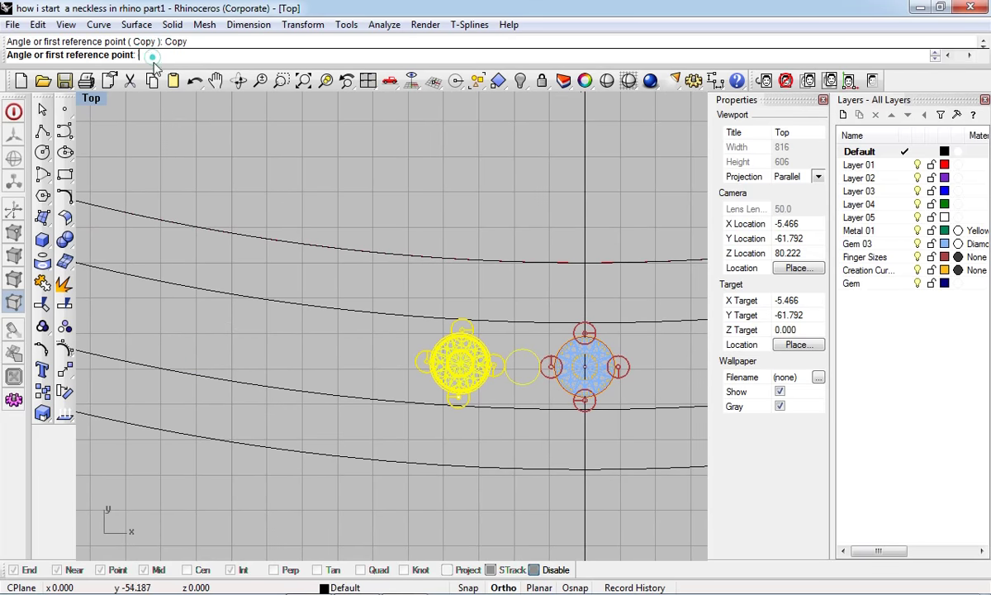
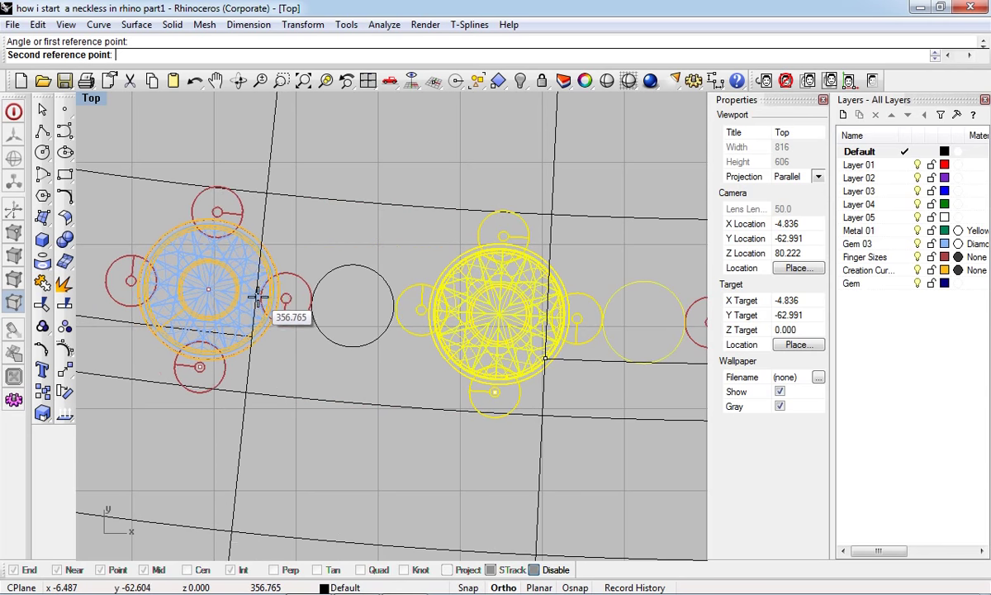
Place the rotated copy of the gem cluster on the curved band by setting its second reference point
left_click(288, 304)
right_click_drag(288, 304, 262, 331)
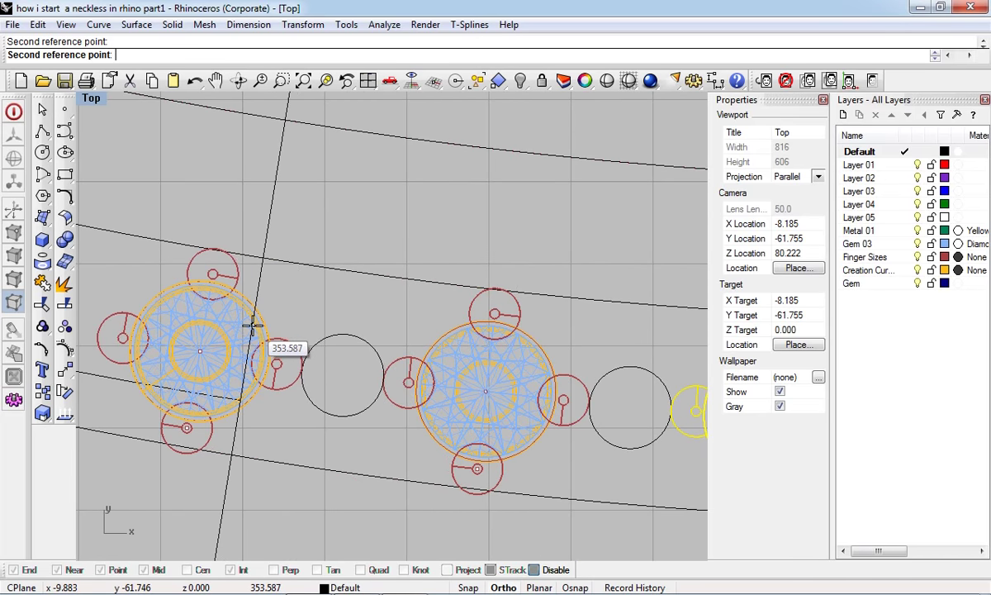
right_click_drag(230, 316, 299, 369)
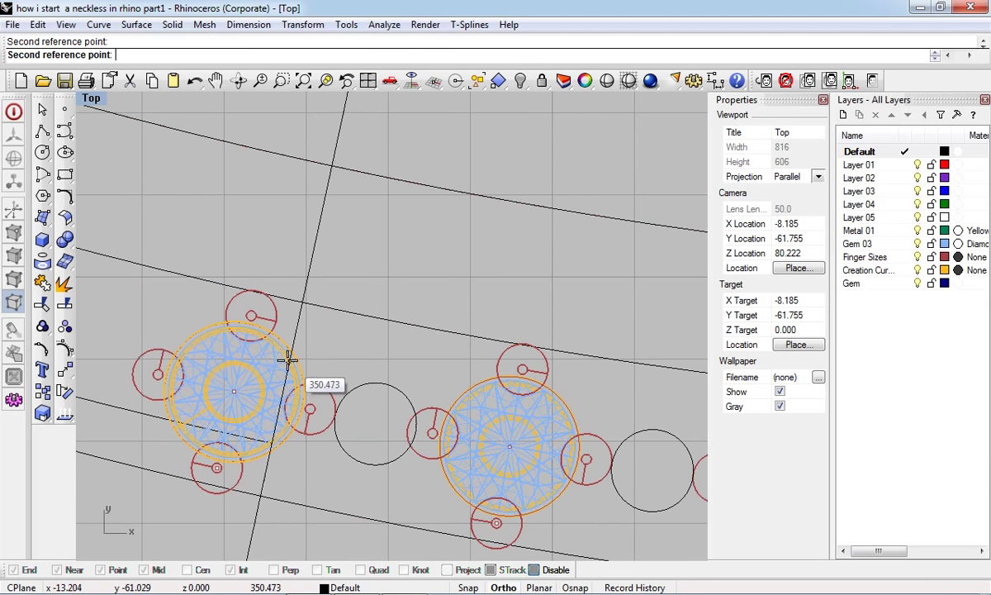
right_click_drag(396, 400, 334, 388)
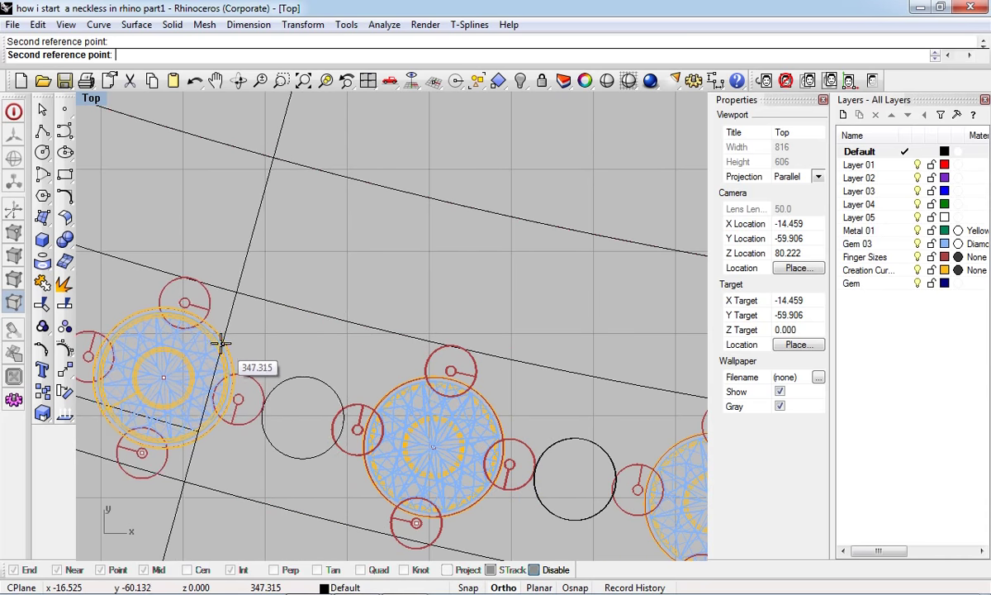
left_click(217, 340)
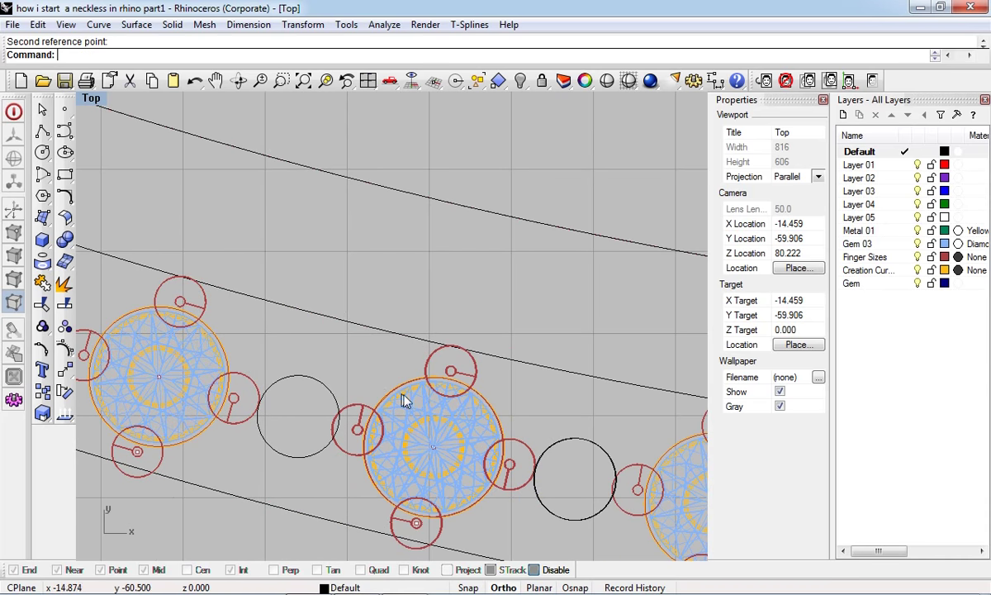
Delete the extra middle gem cluster, then select the left cluster with its prongs
left_click(410, 402)
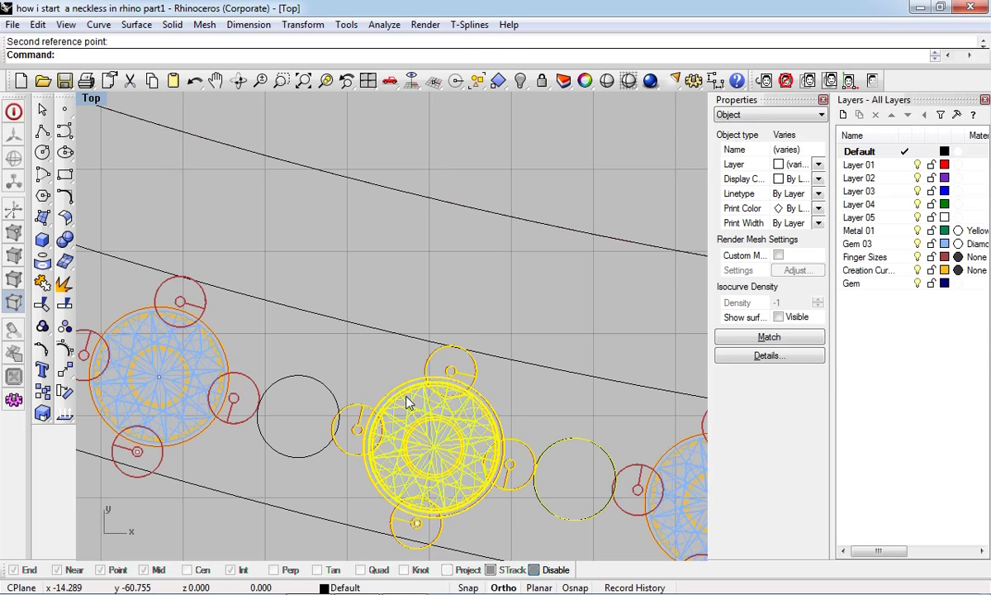
key("Delete")
scroll(621, 378, "down", 5)
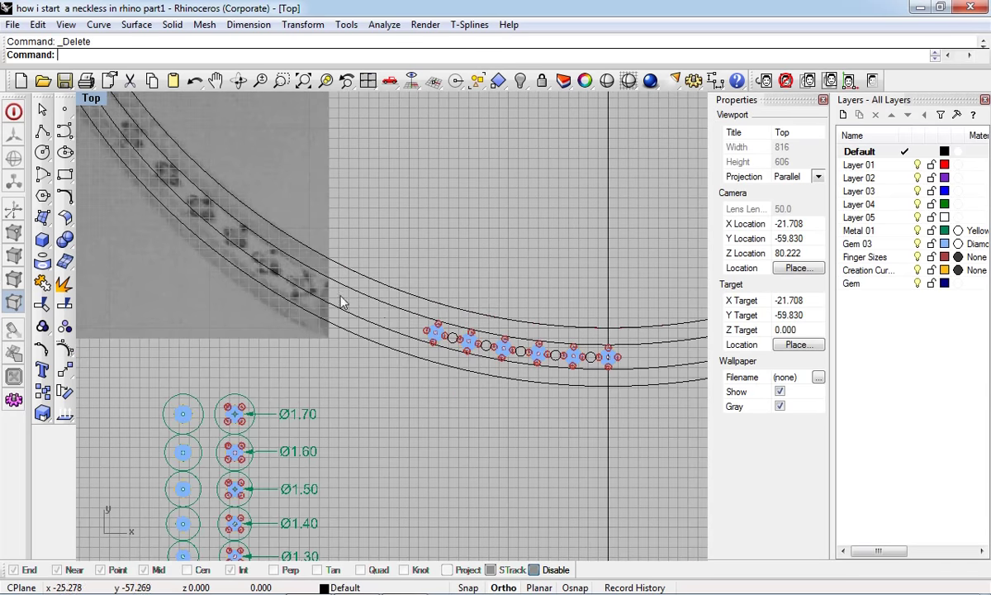
scroll(424, 331, "up", 8)
scroll(443, 343, "up", 1)
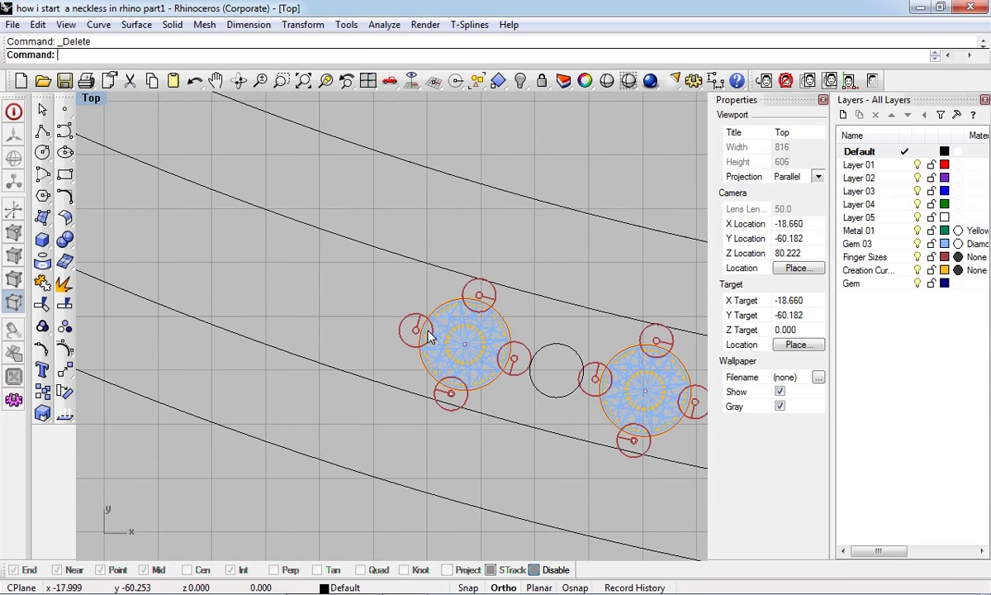
left_click(428, 334)
Start a Rotate copy of the cluster about centre 0 and pick the first reference point
left_click(42, 348)
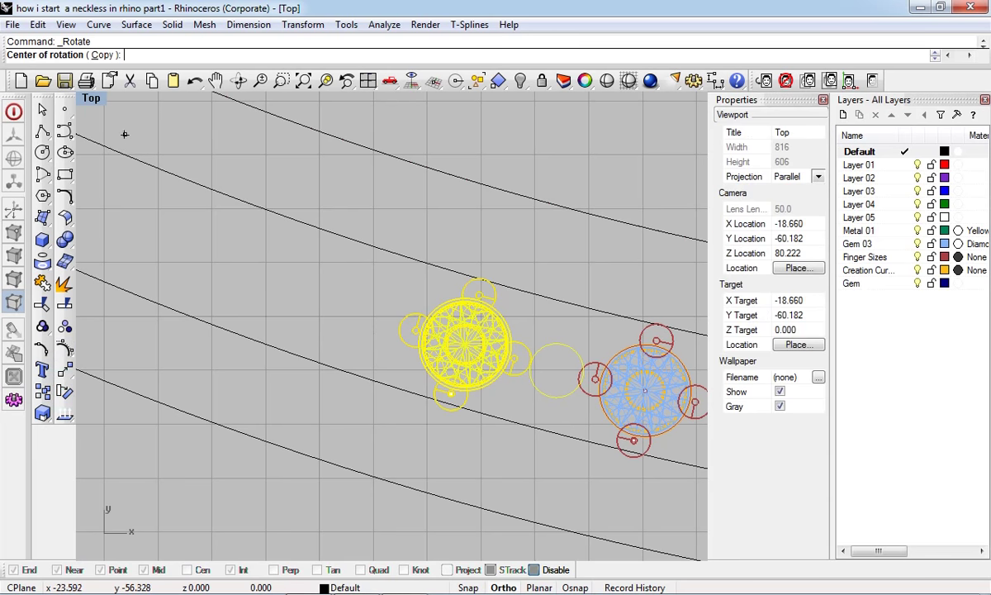
left_click(100, 55)
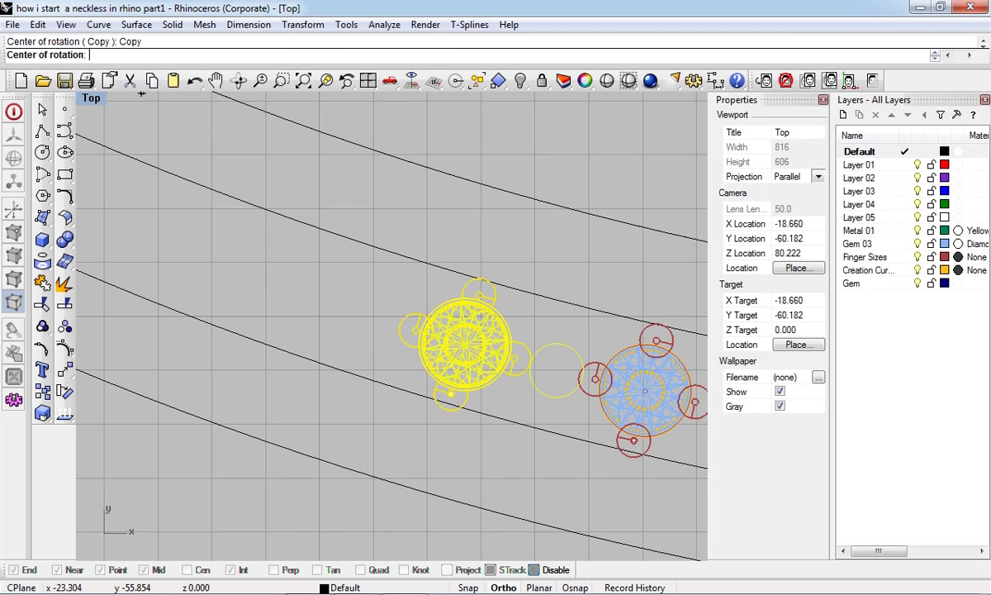
type("0")
left_click(434, 381)
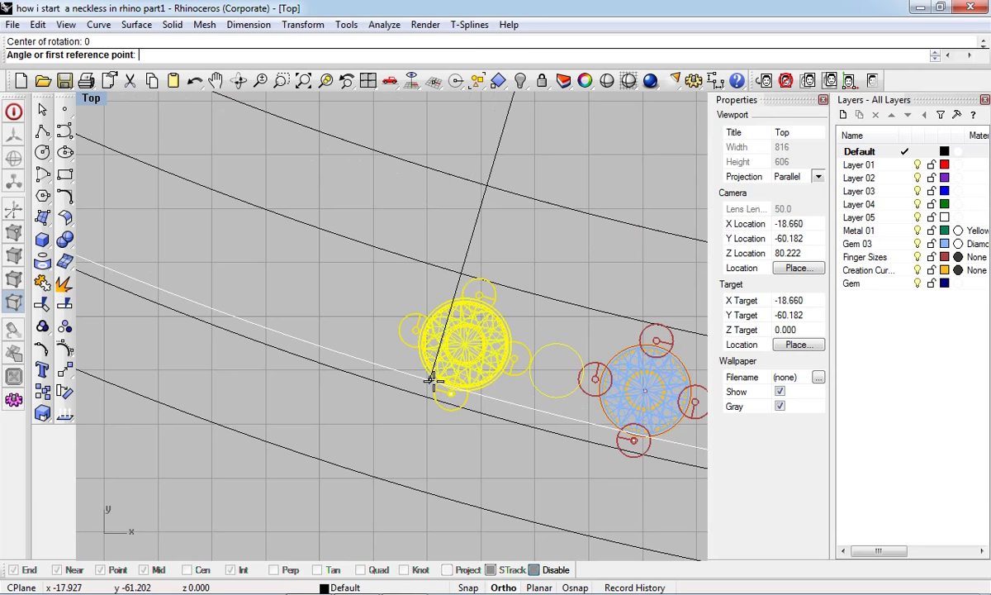
left_click(263, 314)
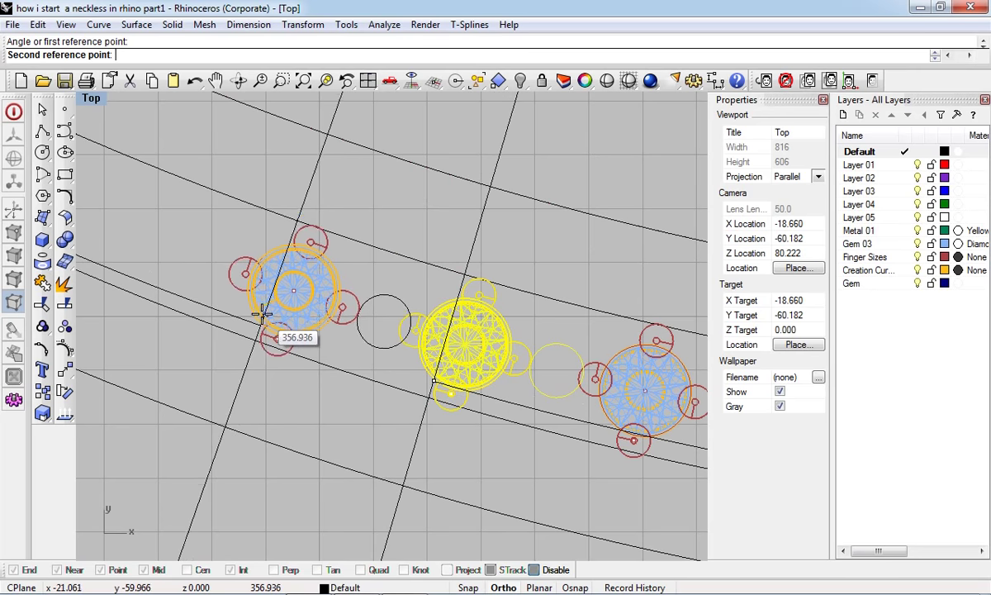